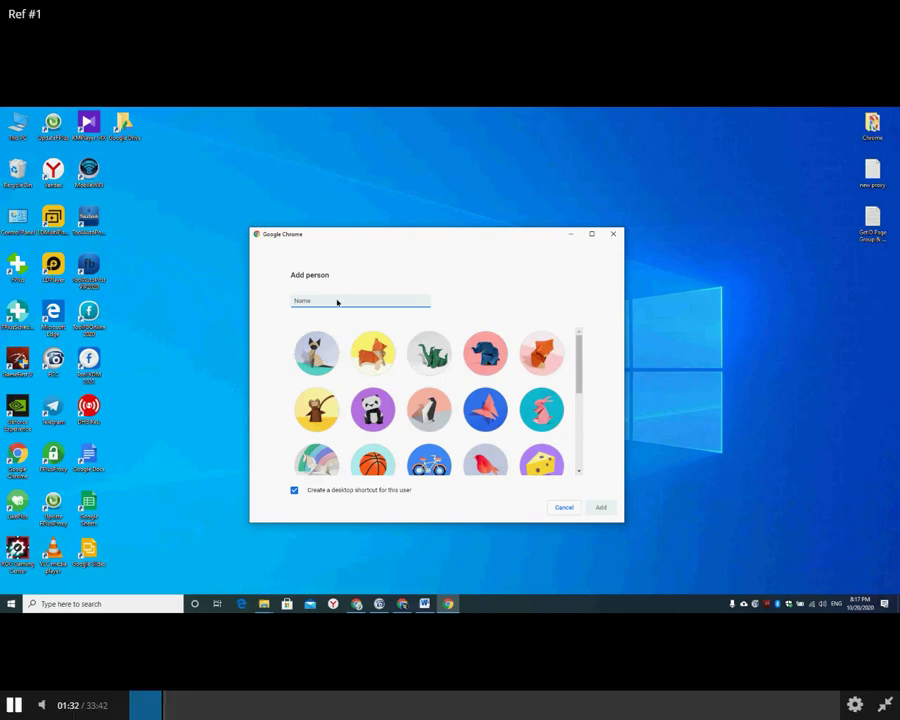
Add a Chrome profile named test6 with the elephant avatar and a desktop shortcut, and close its welcome window
text(st)
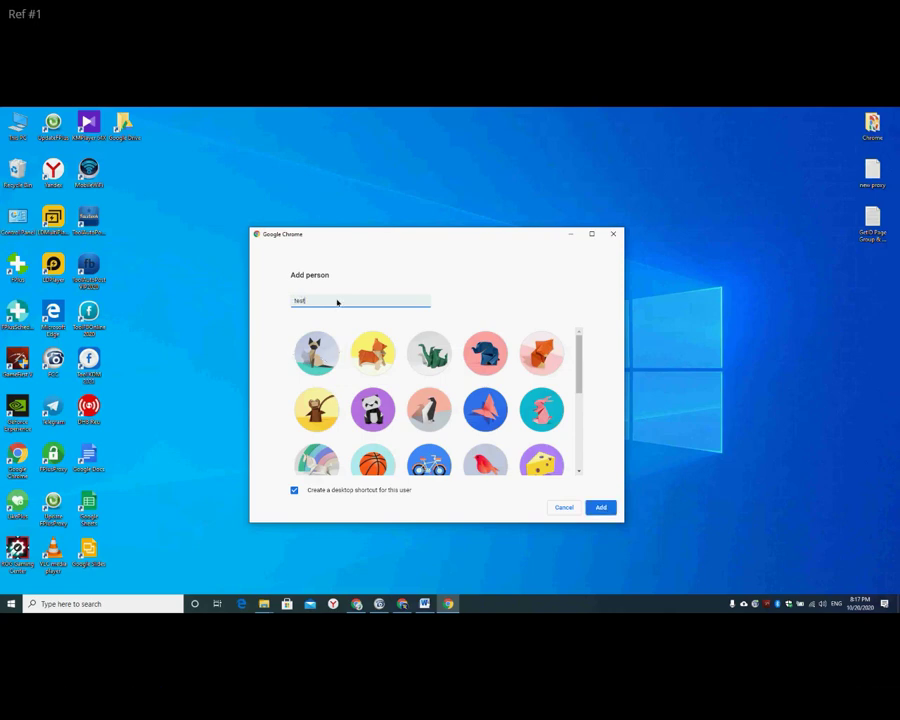
text(6)
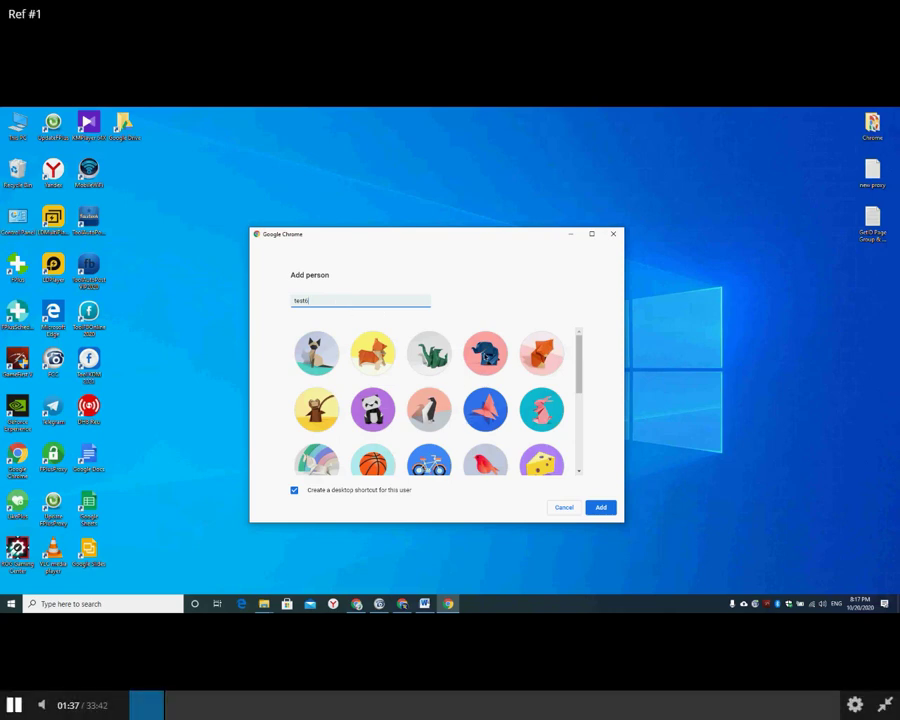
click(600, 507)
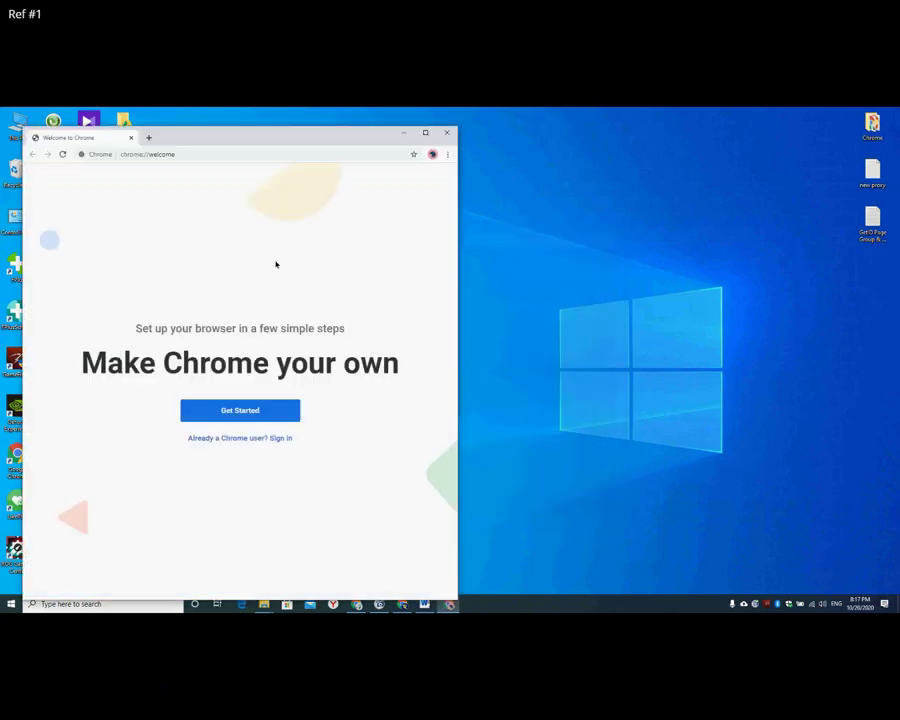
drag(265, 140, 438, 136)
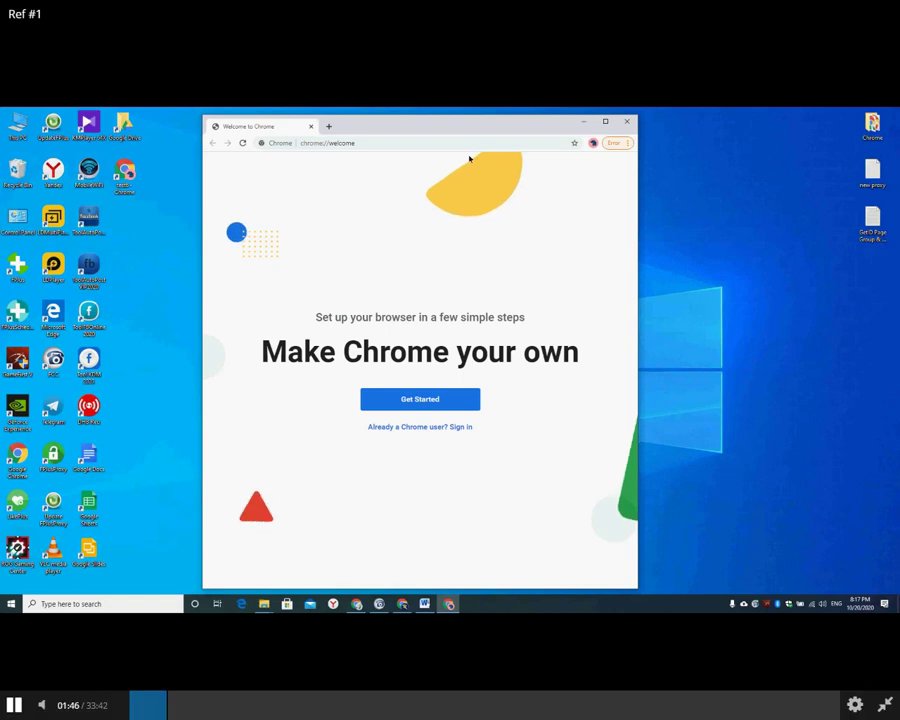
click(627, 121)
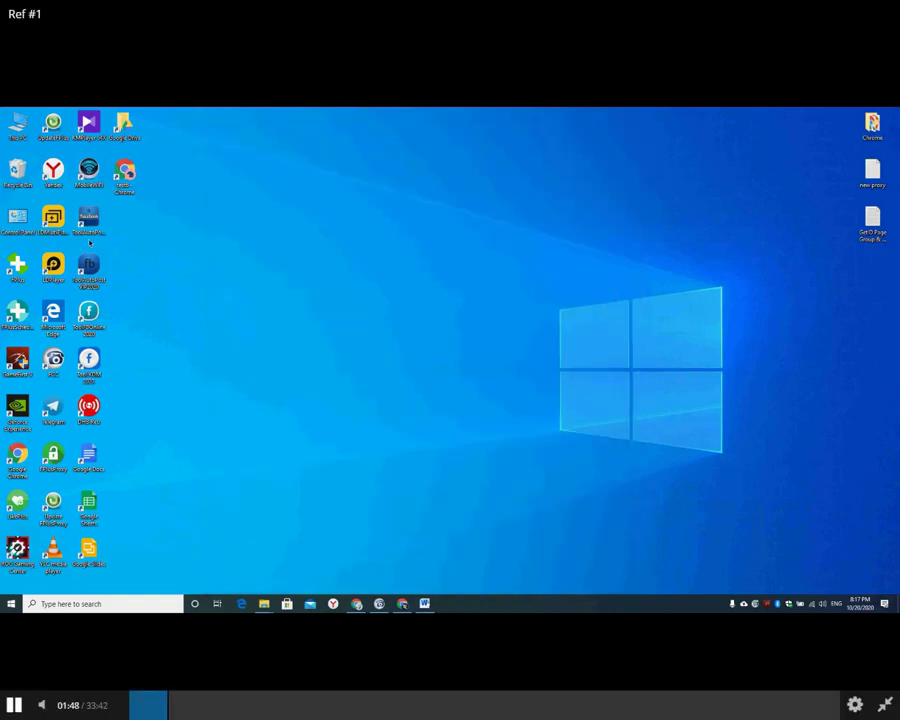
Set the test6 shortcut apart from the other desktop icons and use it to open Facebook's sign-up page from a facebook search
drag(112, 195, 184, 195)
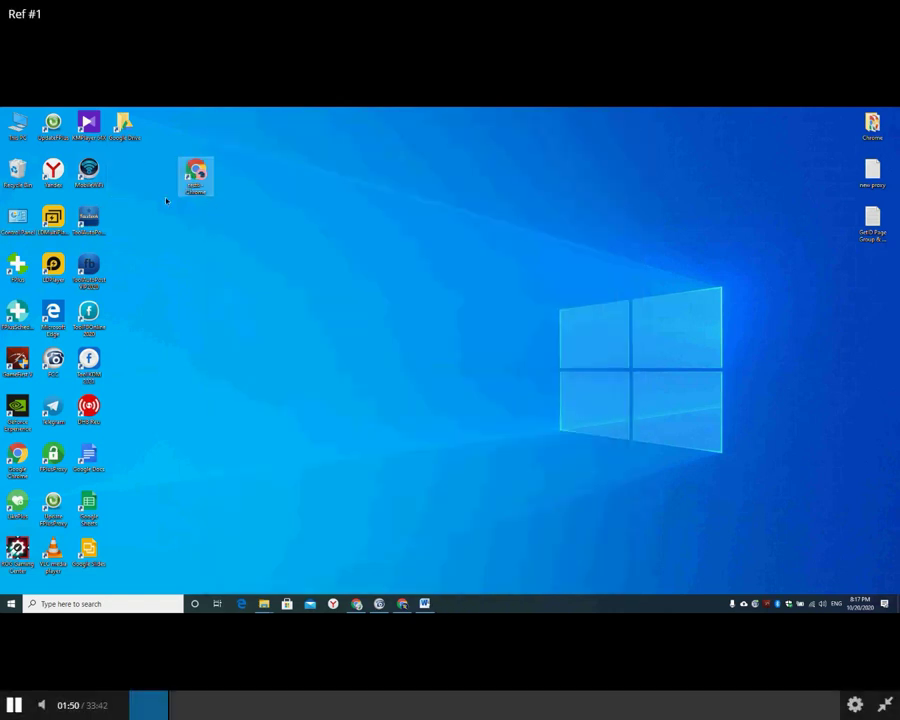
double_click(195, 176)
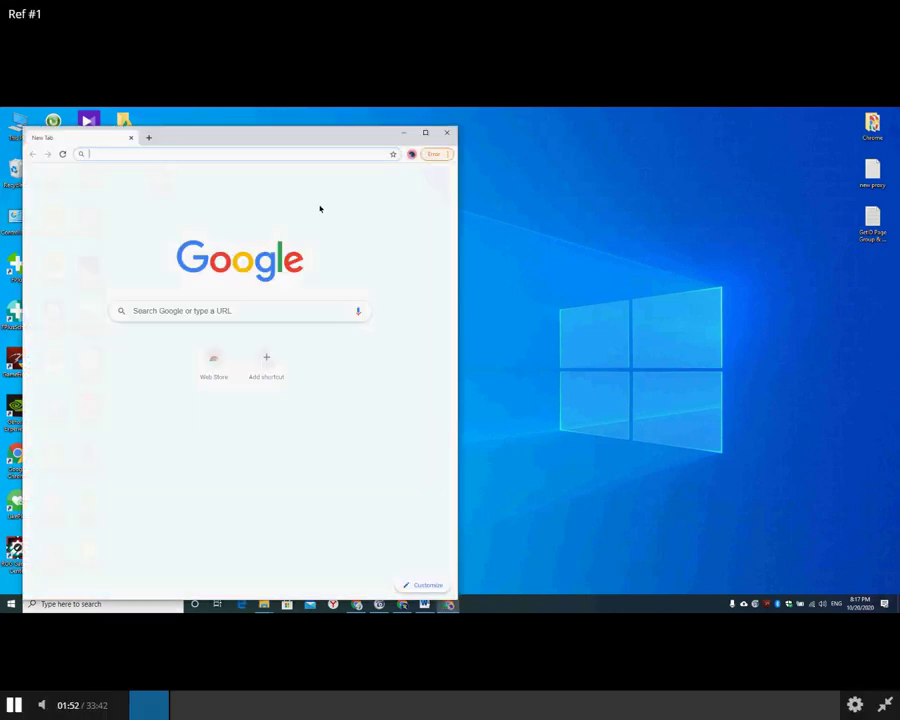
text(fa)
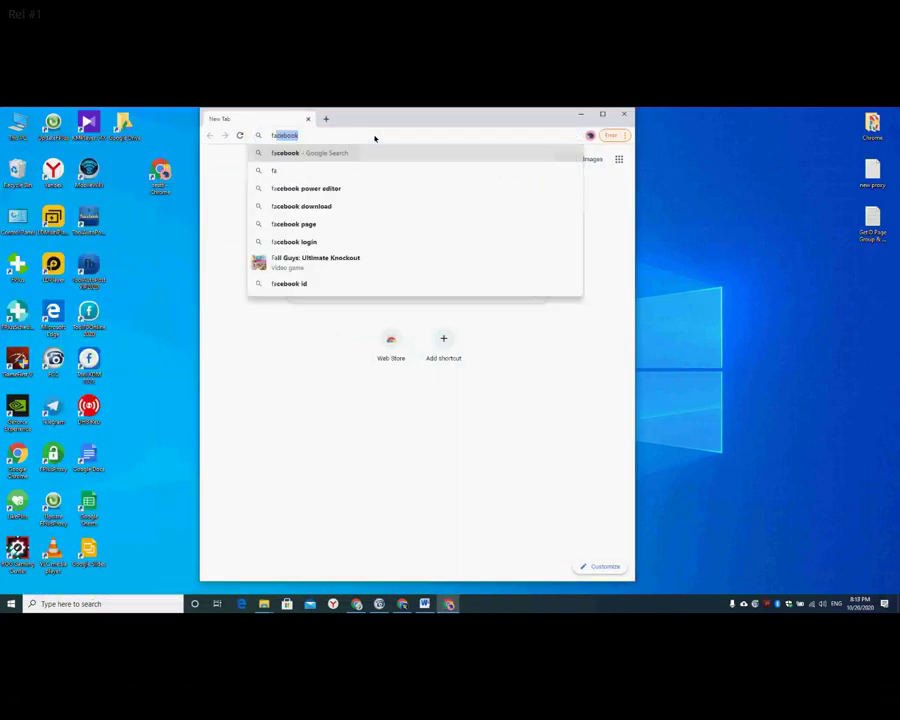
key(Return)
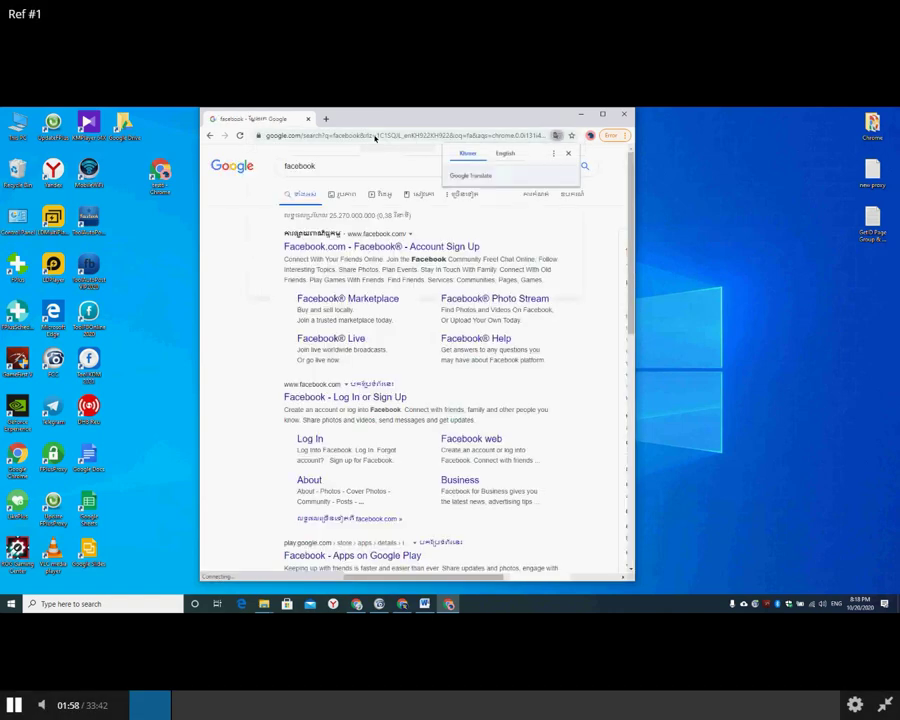
click(292, 247)
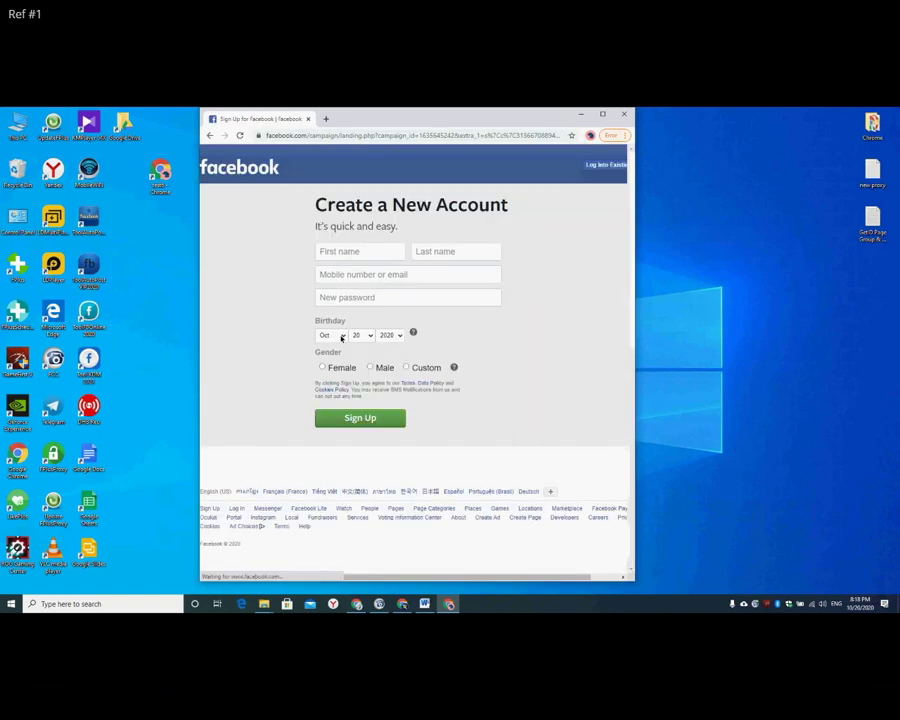
drag(636, 298, 750, 300)
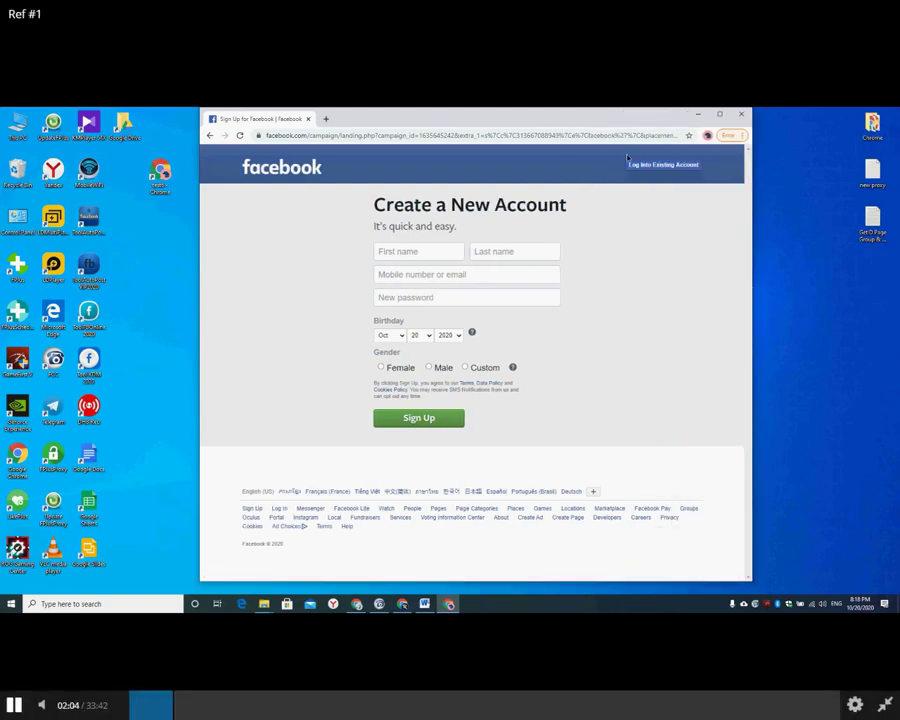
Add a Chrome profile named test7 with the blue origami butterfly avatar and a desktop shortcut, and close both Chrome profile windows
click(697, 115)
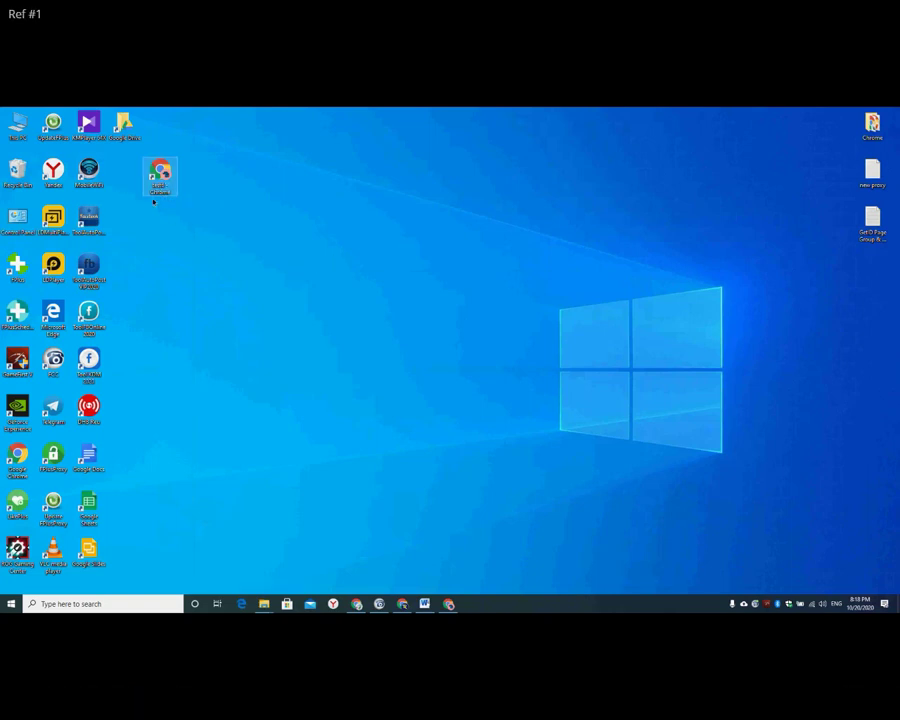
click(448, 603)
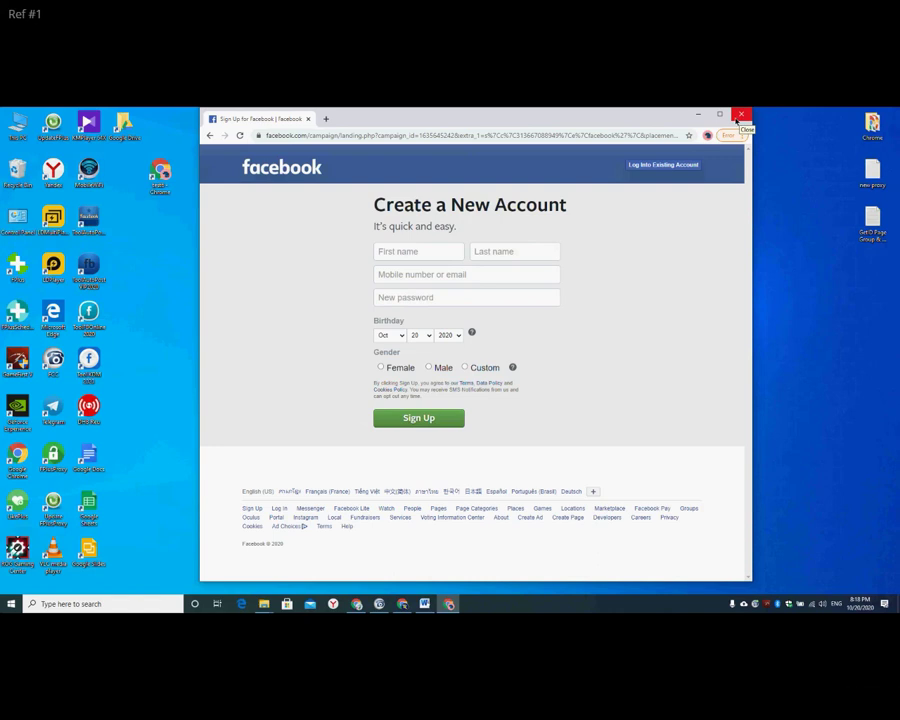
click(707, 137)
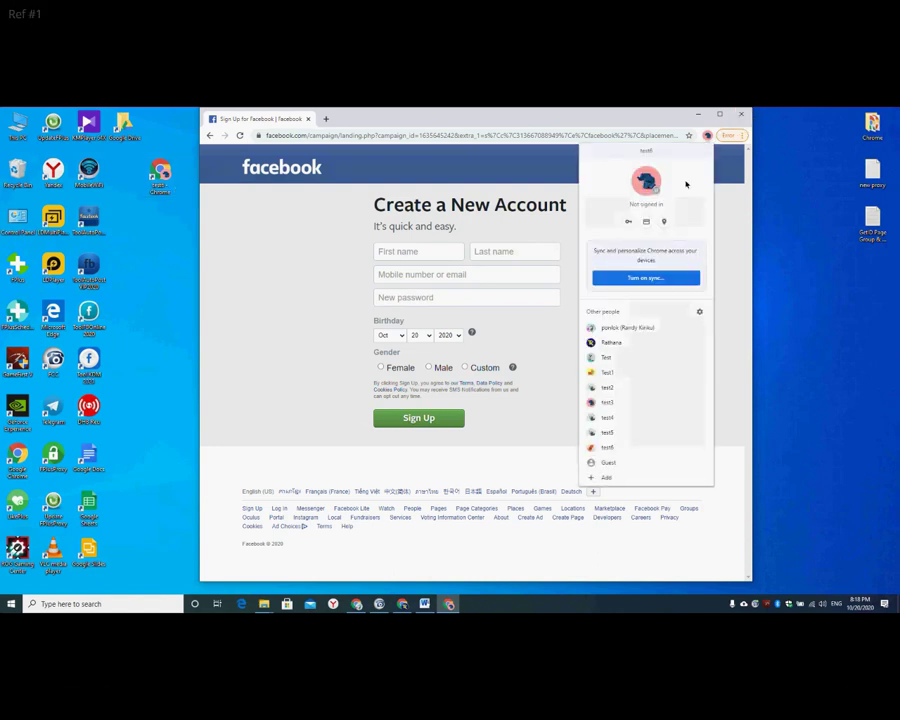
click(608, 478)
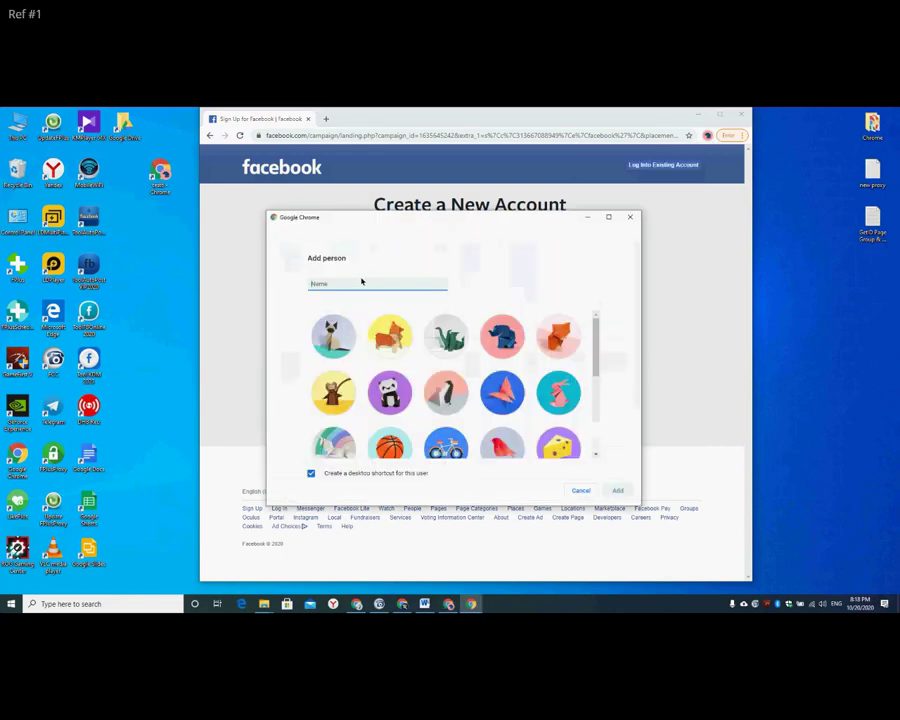
text(test)
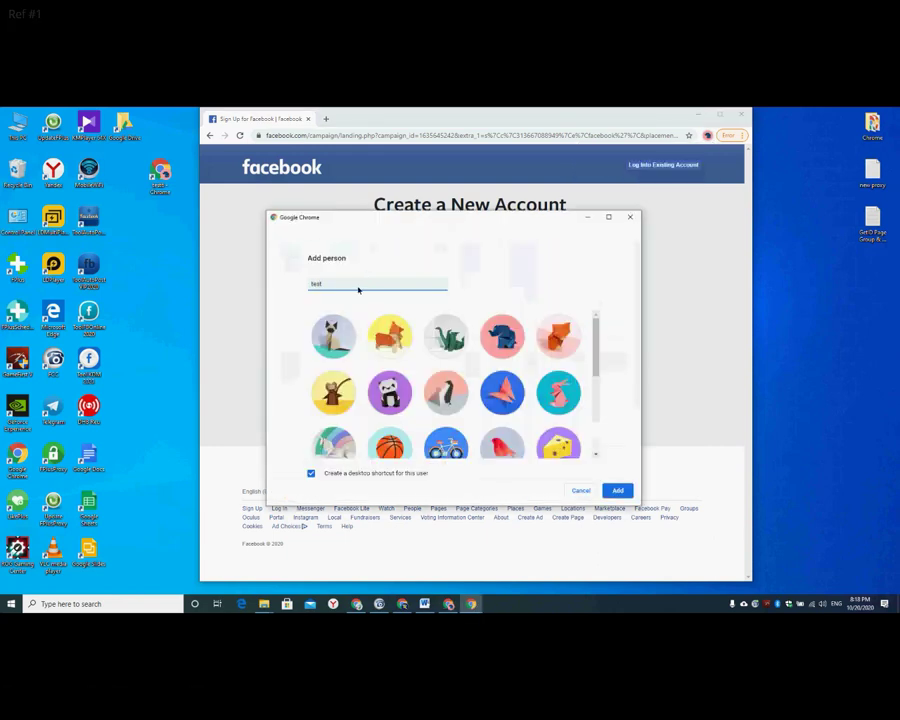
text(7)
click(506, 394)
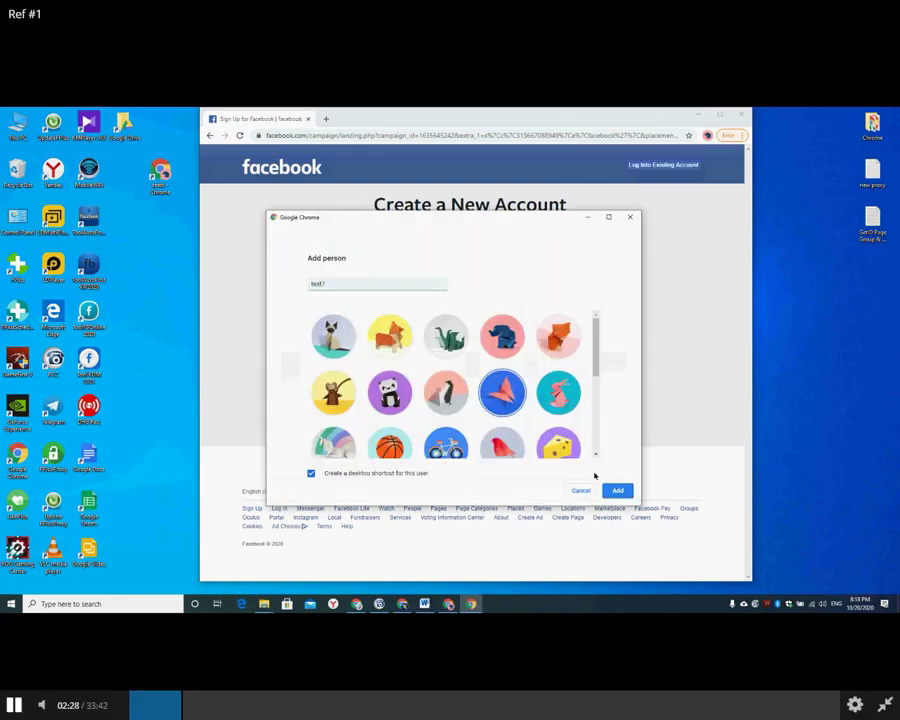
click(618, 491)
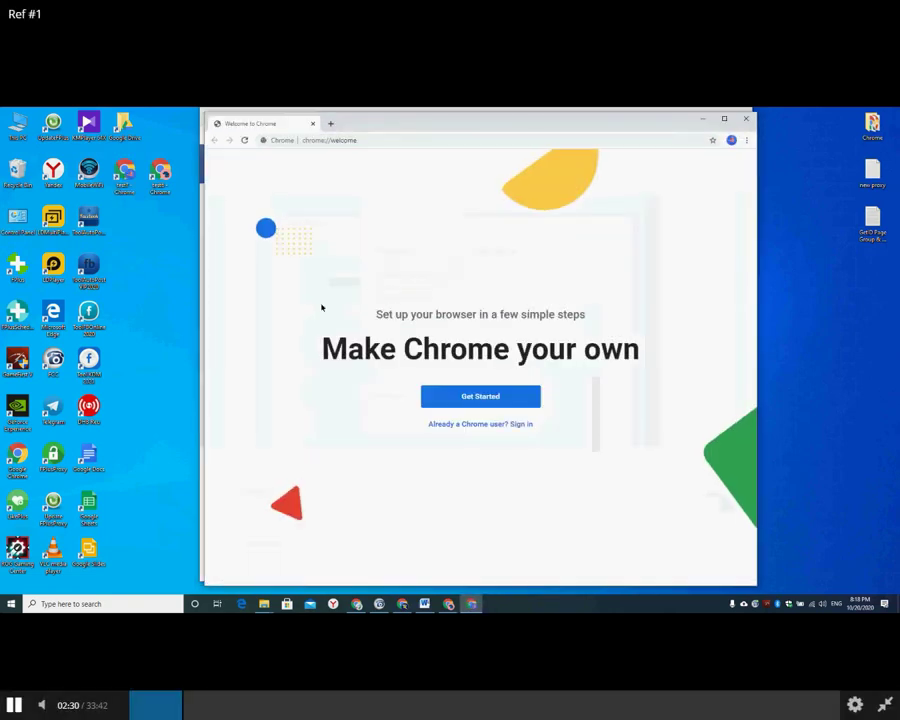
click(745, 119)
click(741, 115)
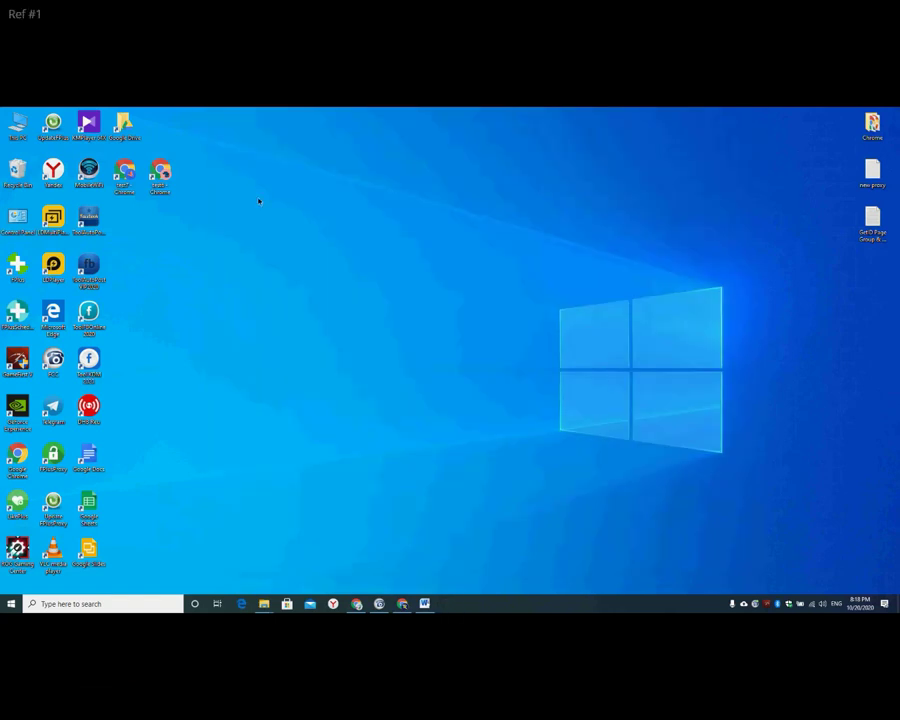
Reopen the test6 profile, view Facebook's sign-up form through a facebook search, and close the window
double_click(140, 173)
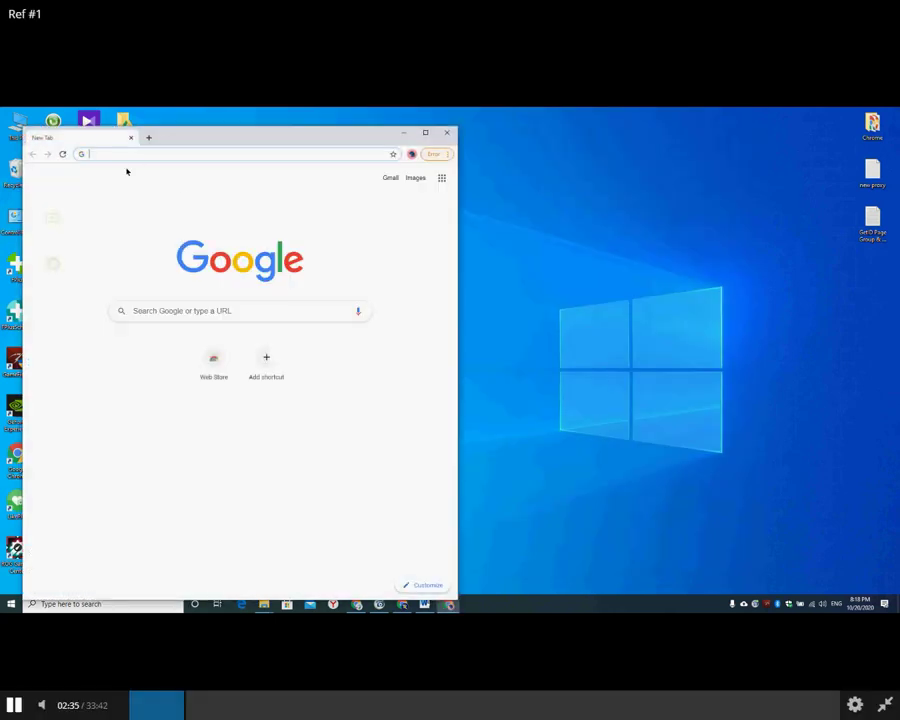
text(facebook)
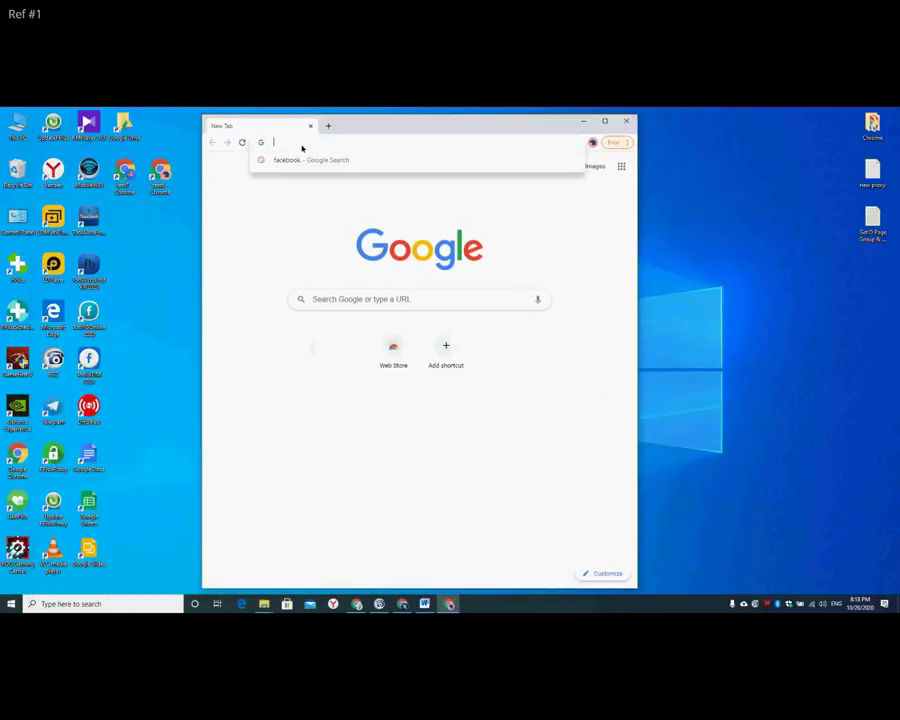
key(Return)
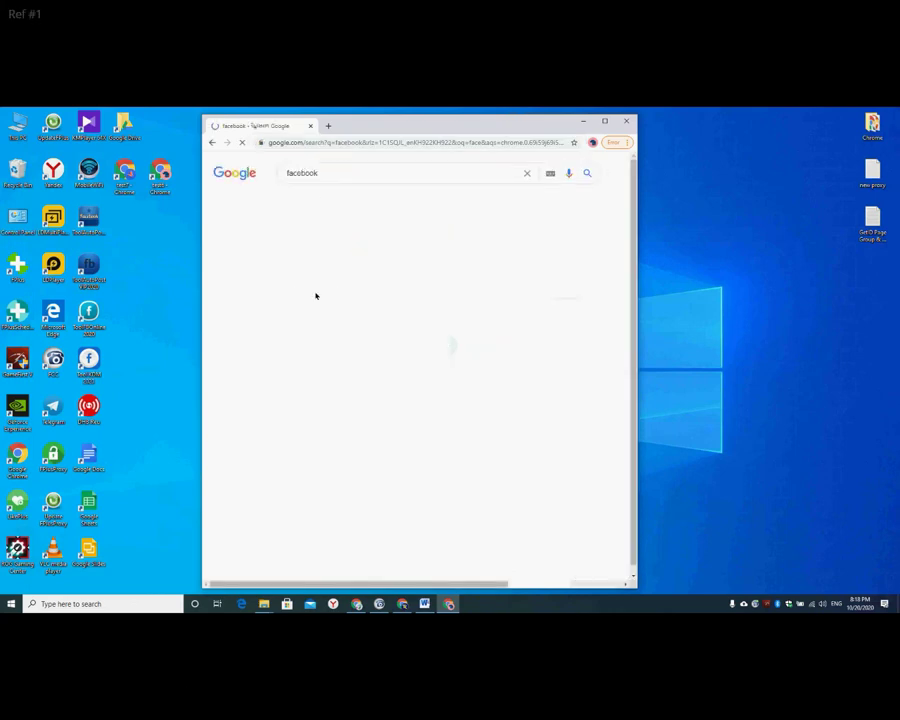
click(322, 257)
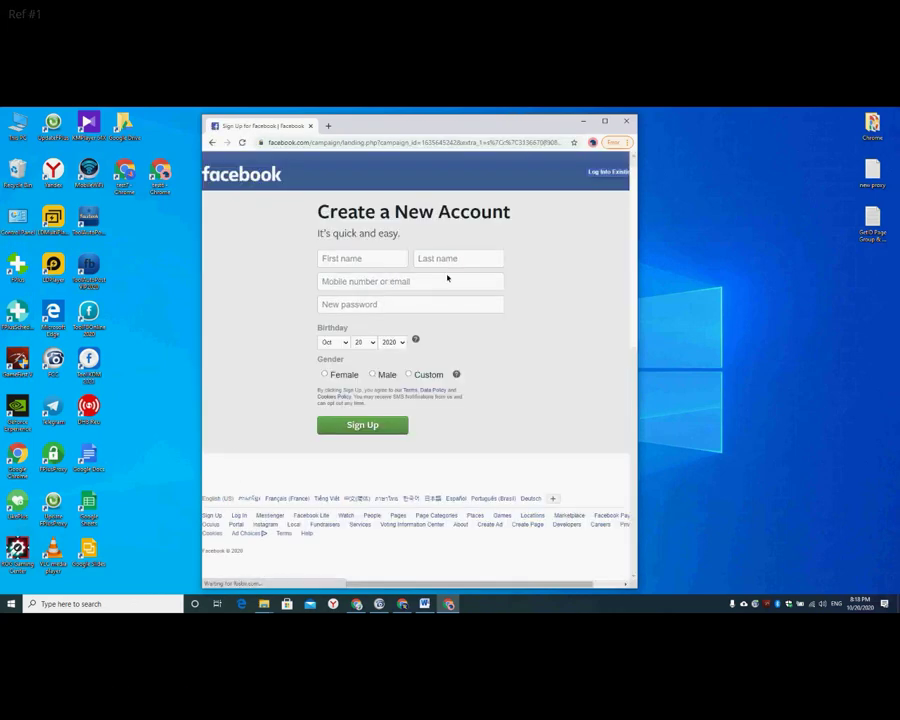
click(362, 262)
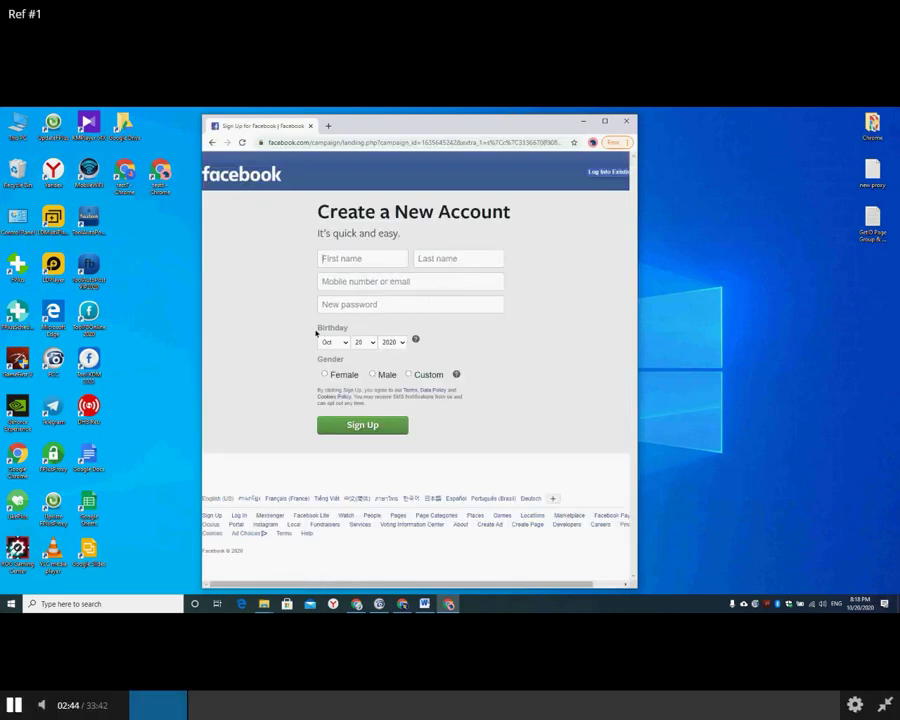
click(626, 121)
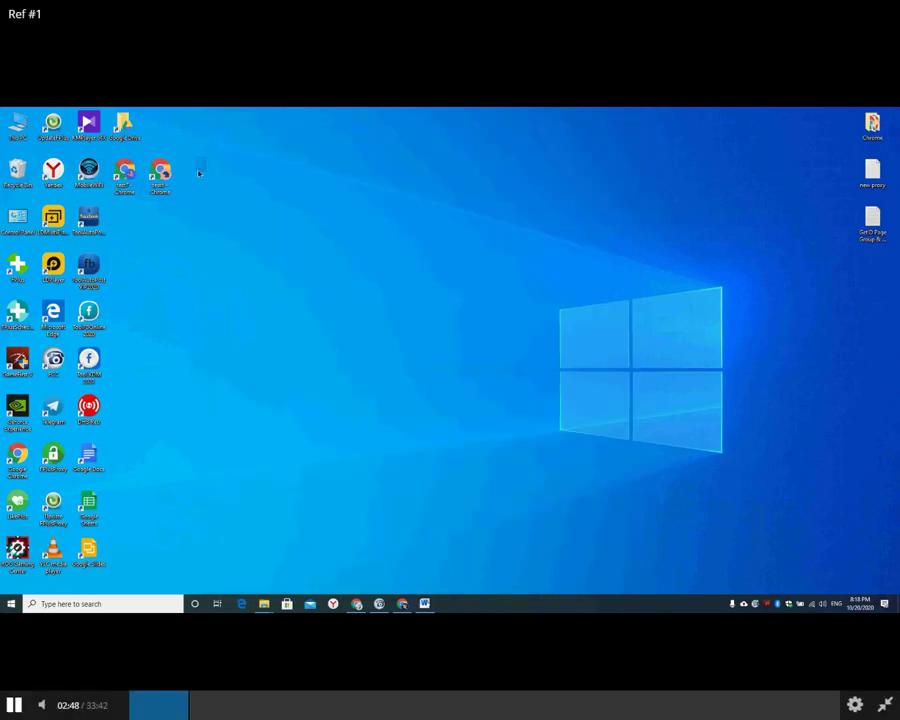
Move the test6 and test7 shortcuts together to an empty area of the desktop
drag(199, 174, 263, 207)
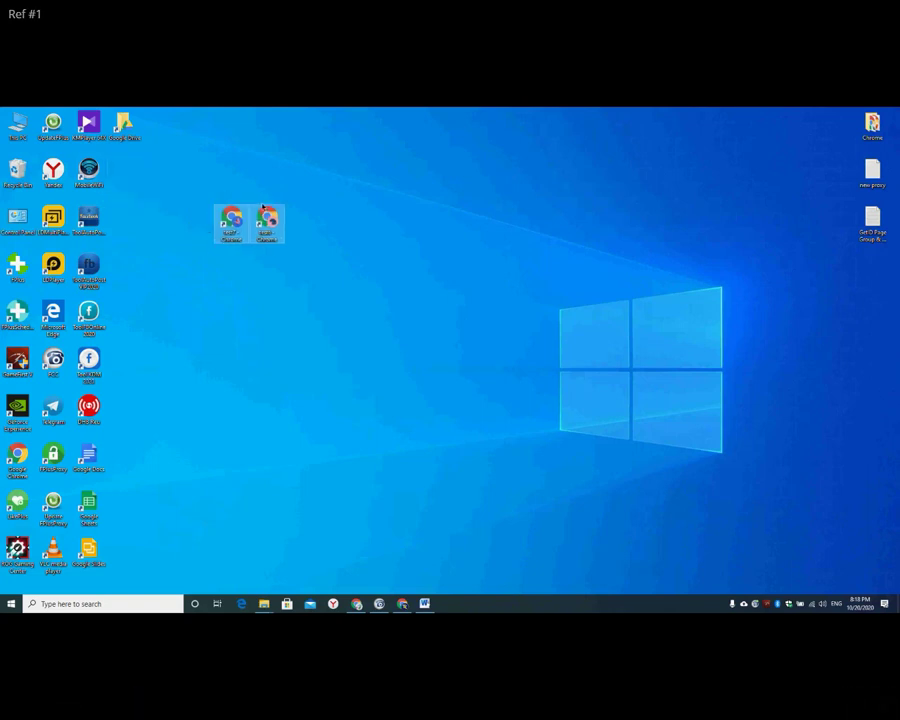
click(325, 263)
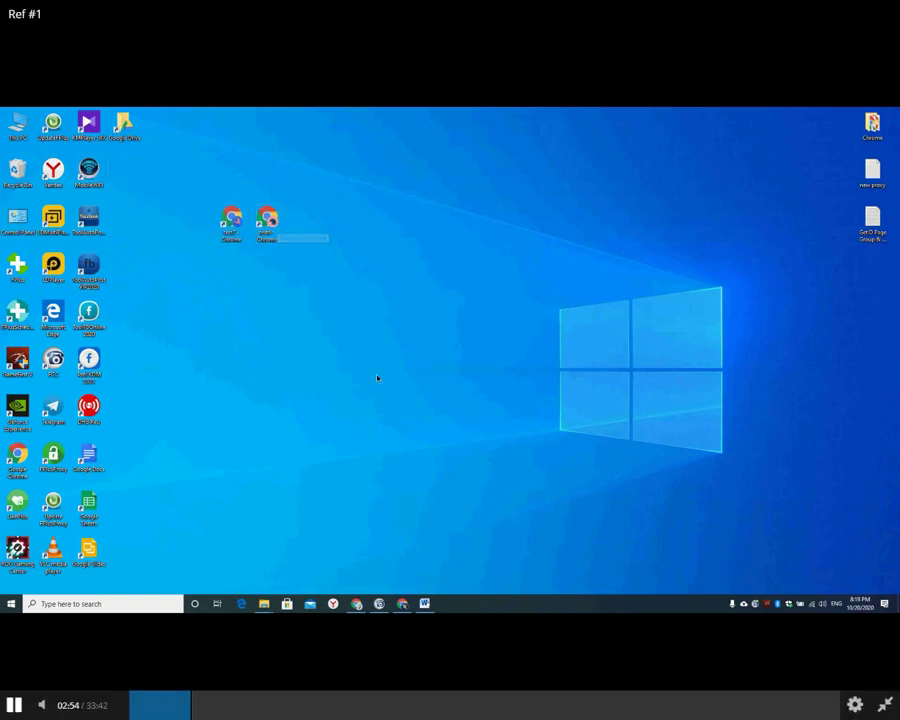
Switch to the FreeConferenceCall history page, delete the recording of the 10/19/2020 7:23 PM call, and return to the desktop
mouse_move(356, 603)
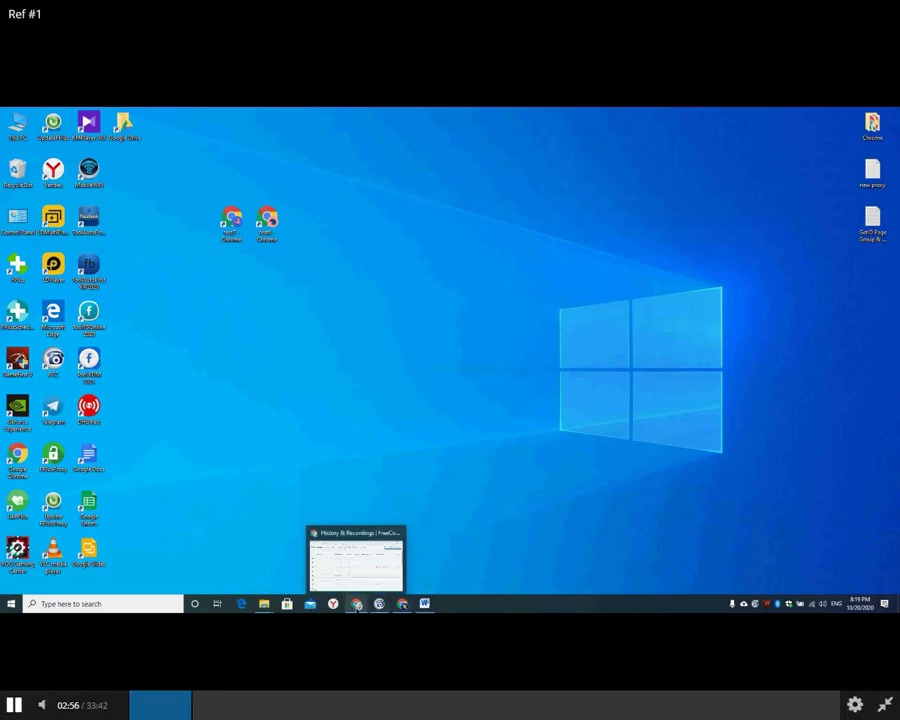
click(359, 571)
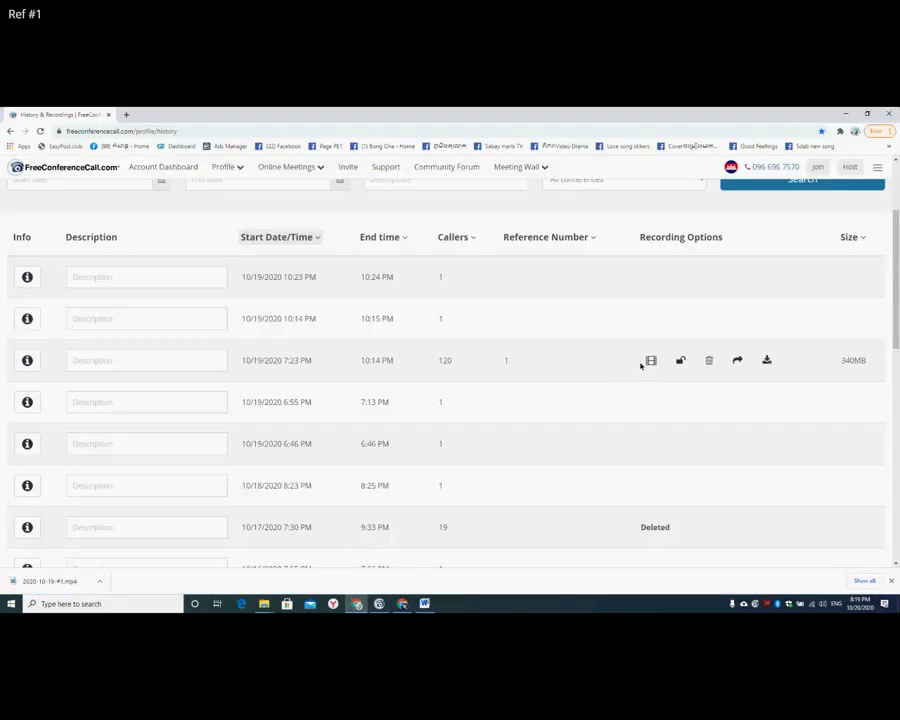
click(709, 362)
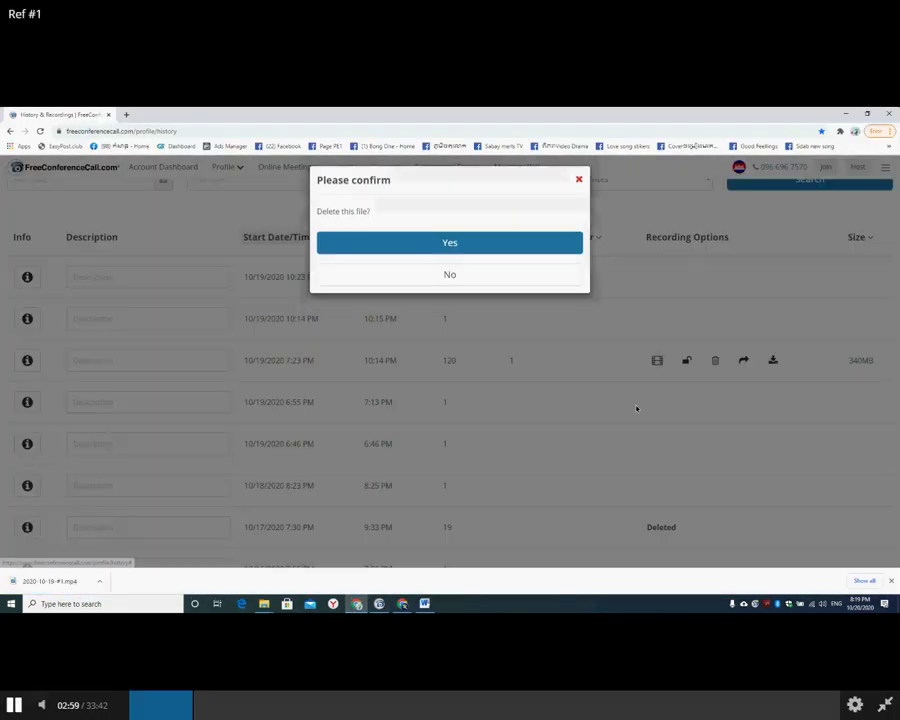
click(475, 250)
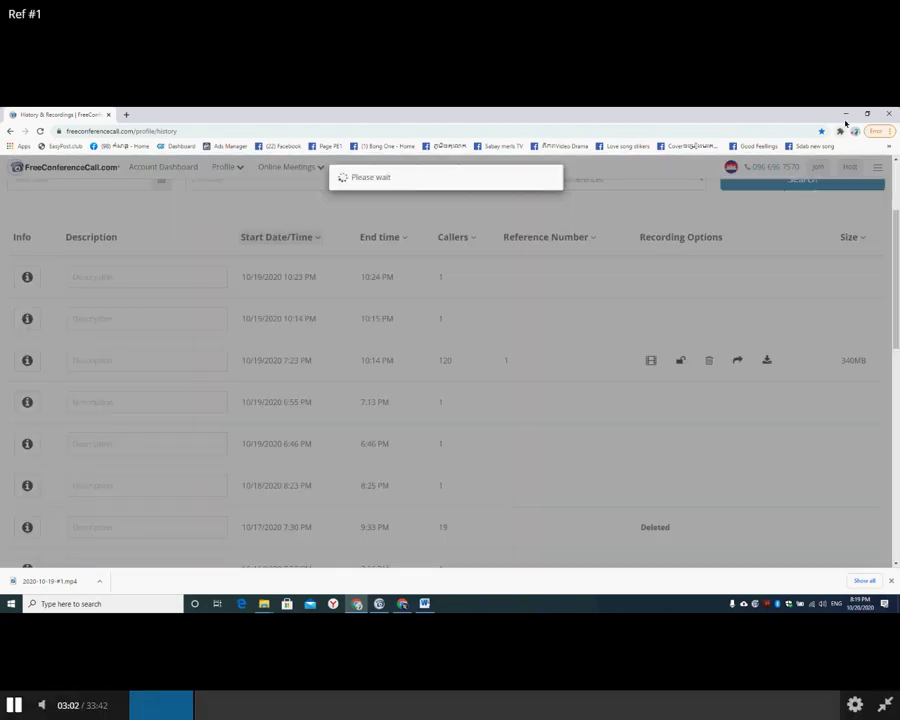
click(878, 115)
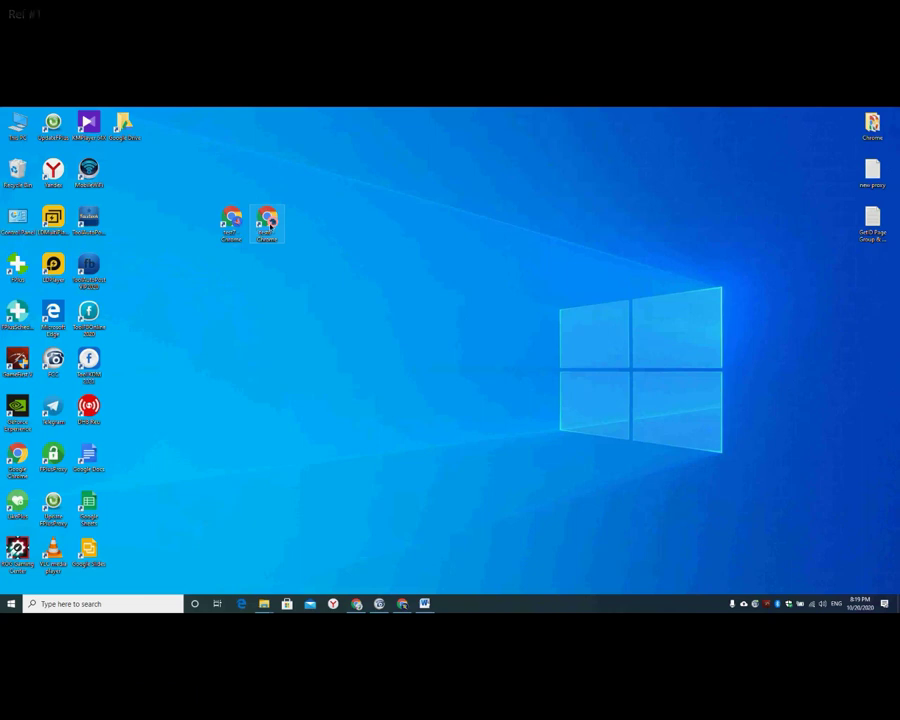
Place the test7 shortcut directly below the test6 shortcut and open the test7 profile in Chrome
drag(256, 274, 268, 270)
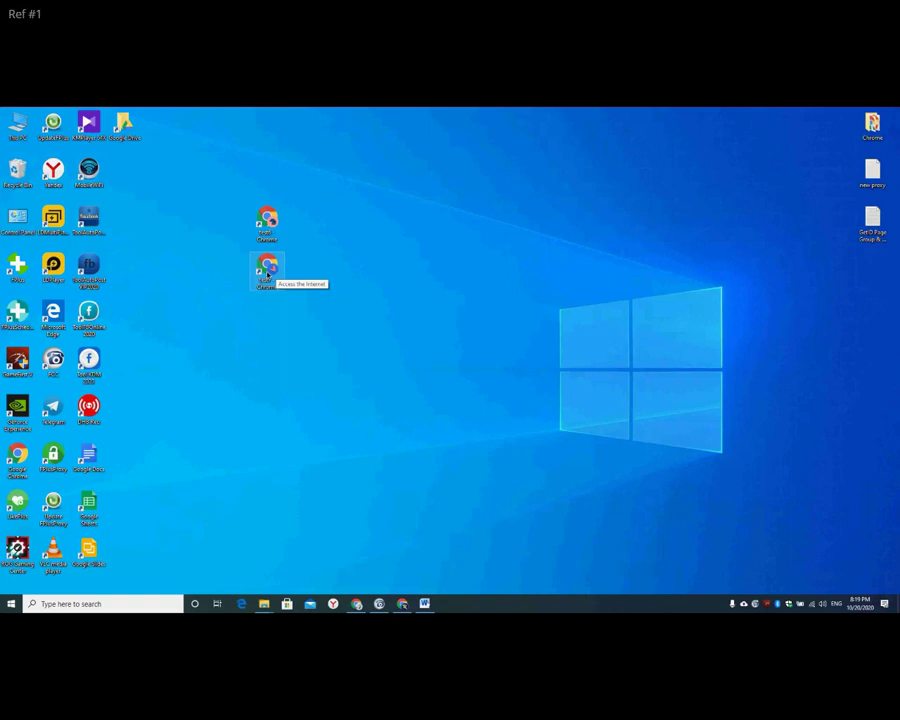
double_click(267, 268)
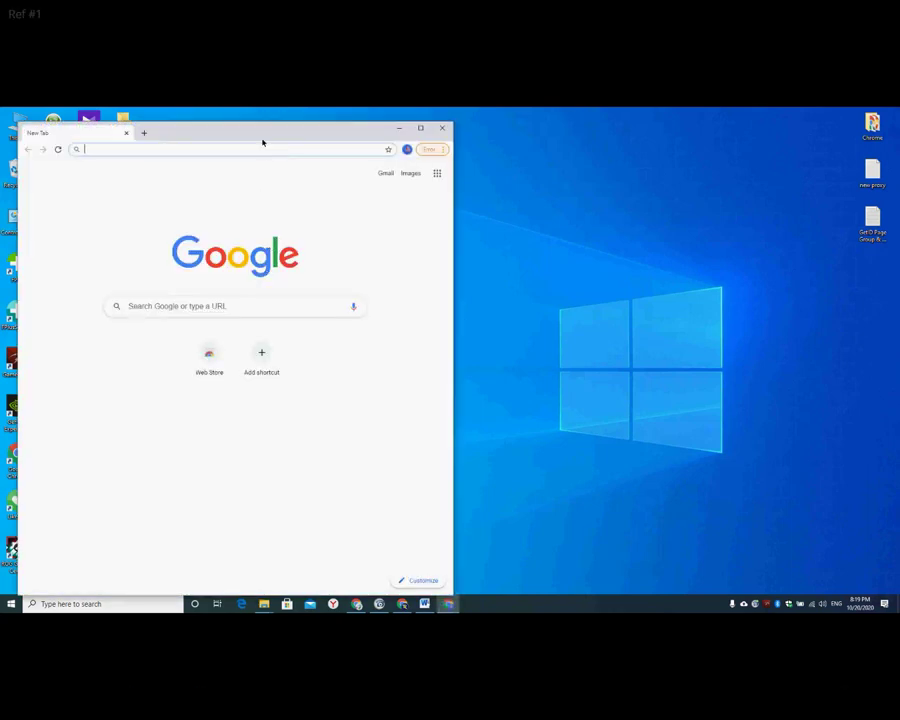
drag(262, 131, 422, 117)
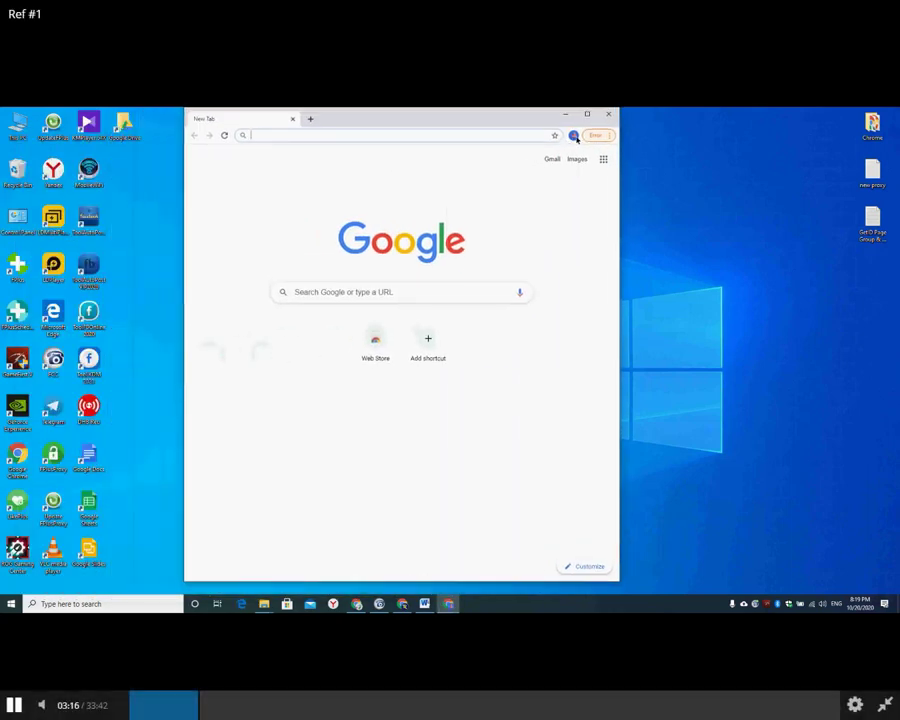
Open the profile manager from the test7 browser and remove the test7 profile
click(573, 135)
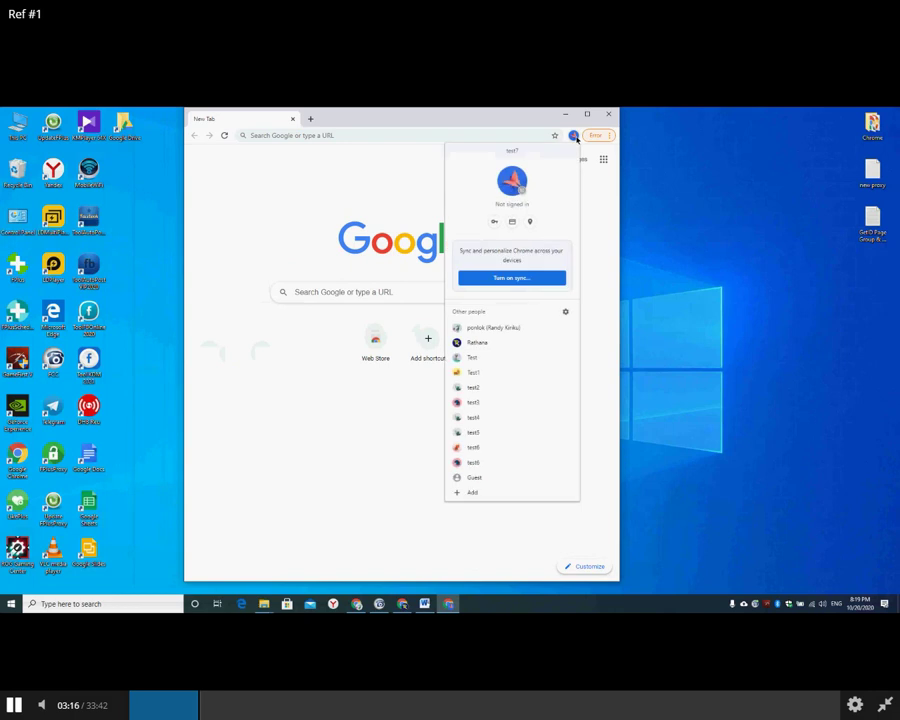
click(566, 313)
scroll(440, 325, down, 2)
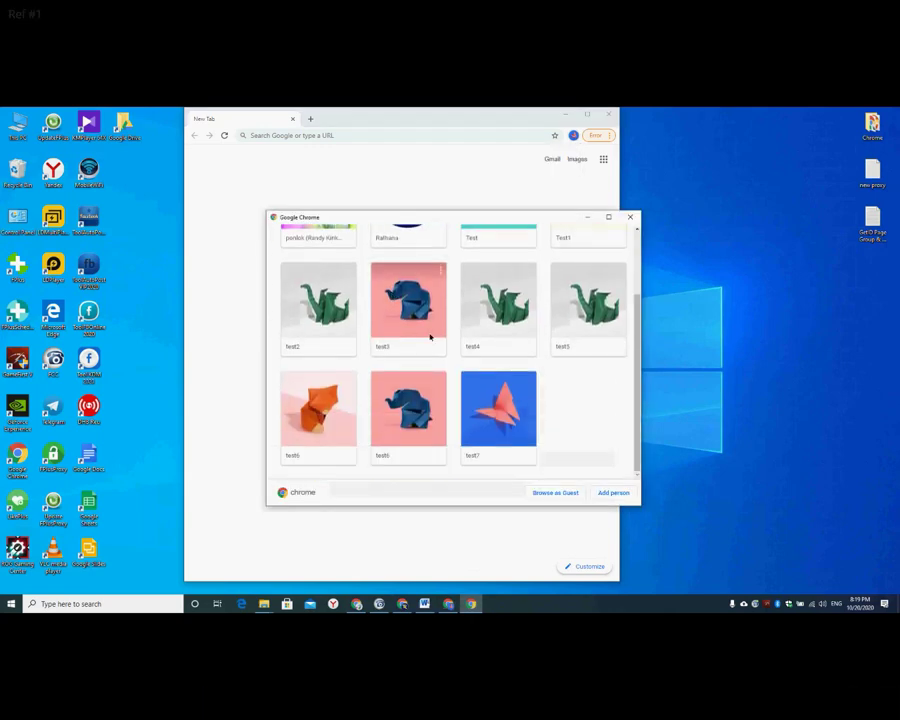
scroll(430, 336, up, 2)
scroll(458, 376, down, 2)
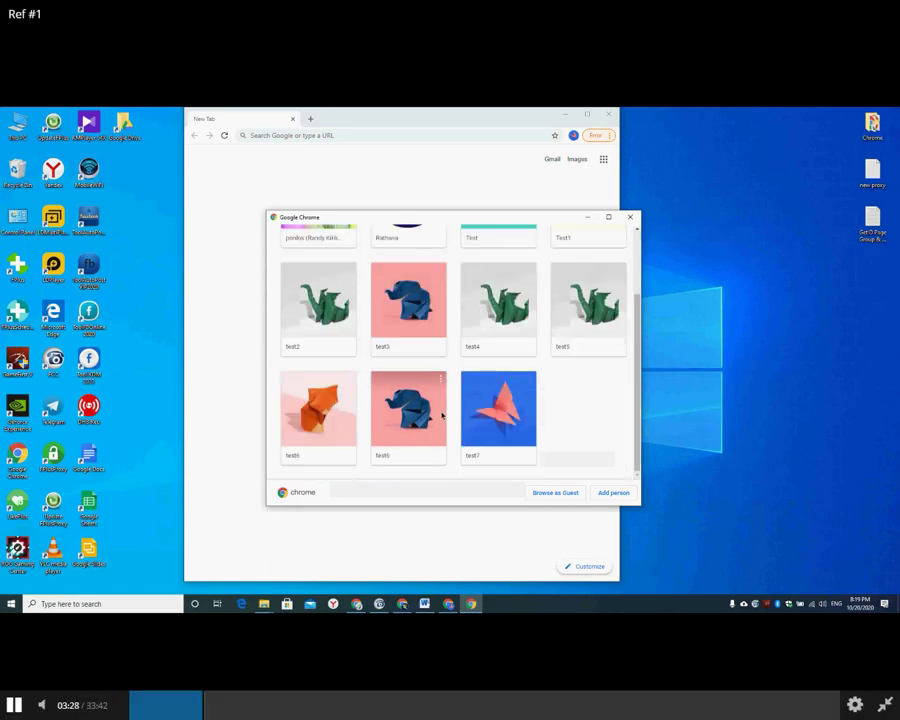
click(531, 380)
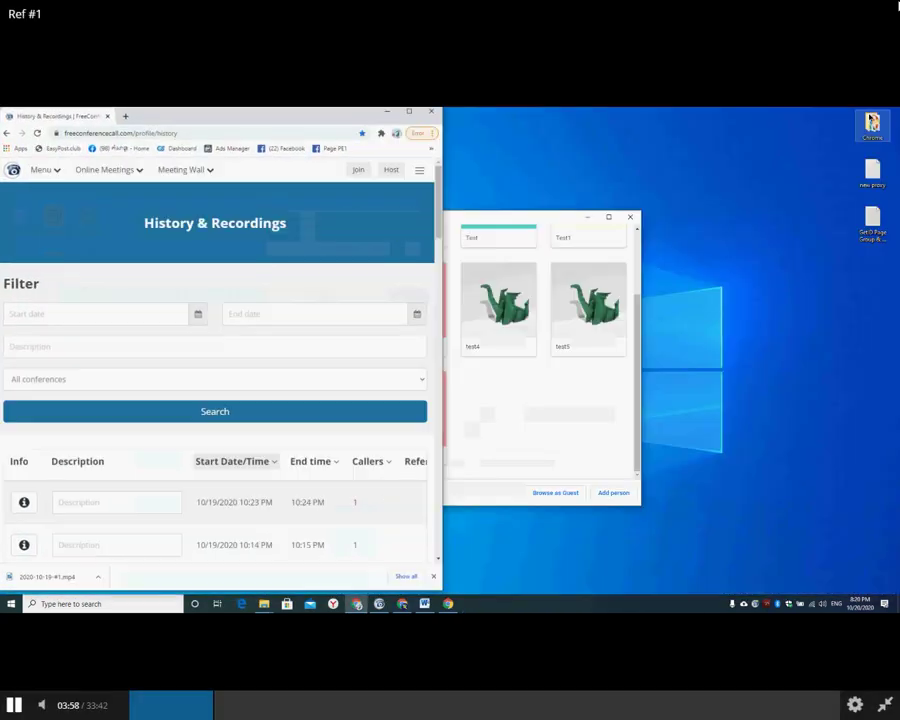
Open the profile manager from the FreeConferenceCall browser window and remove both test6 profiles
click(404, 145)
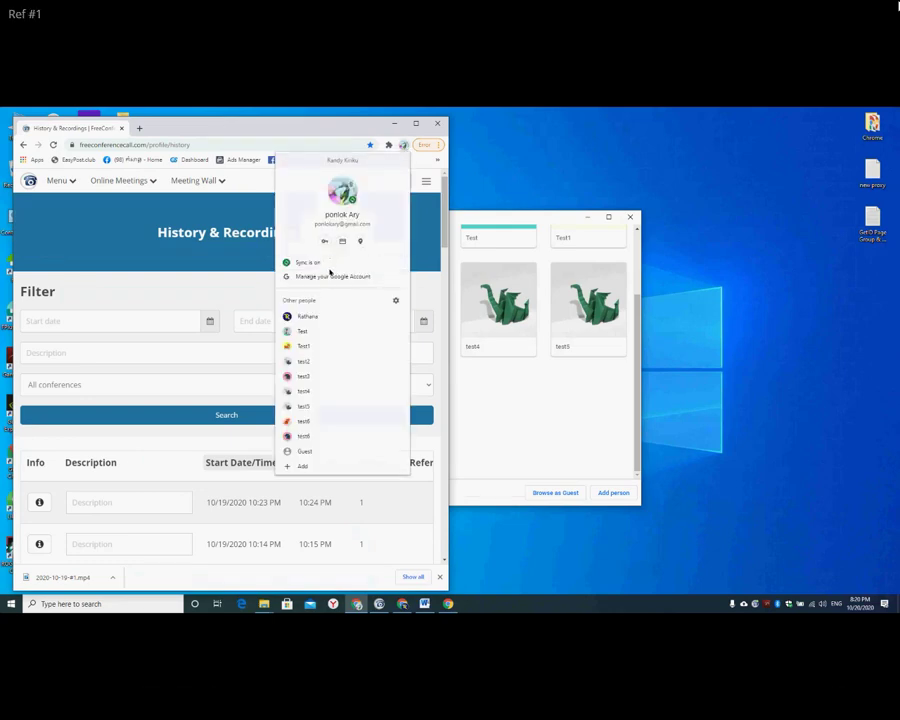
click(396, 300)
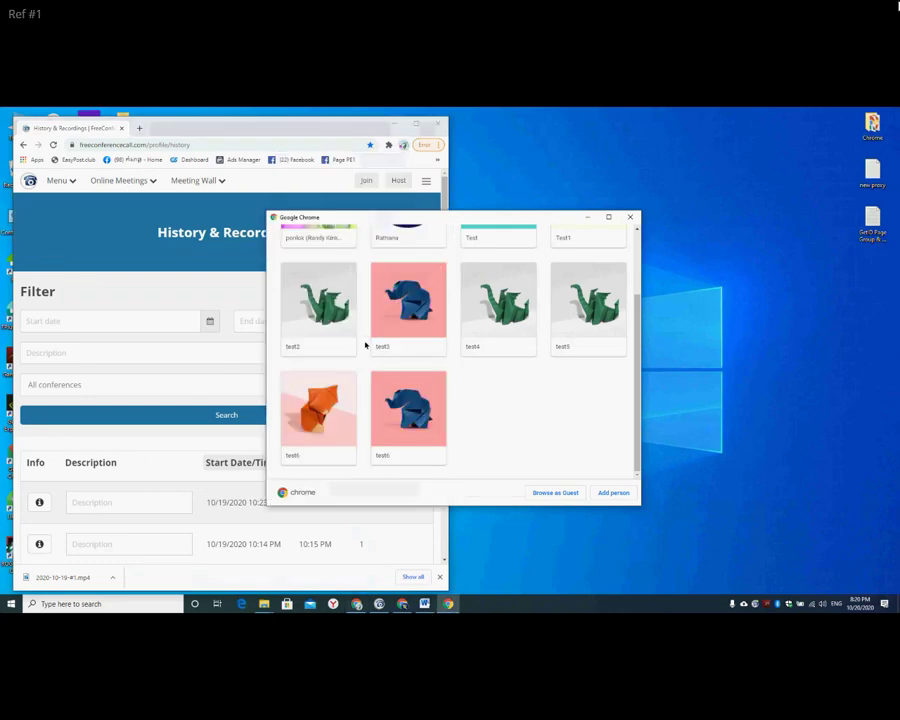
click(440, 380)
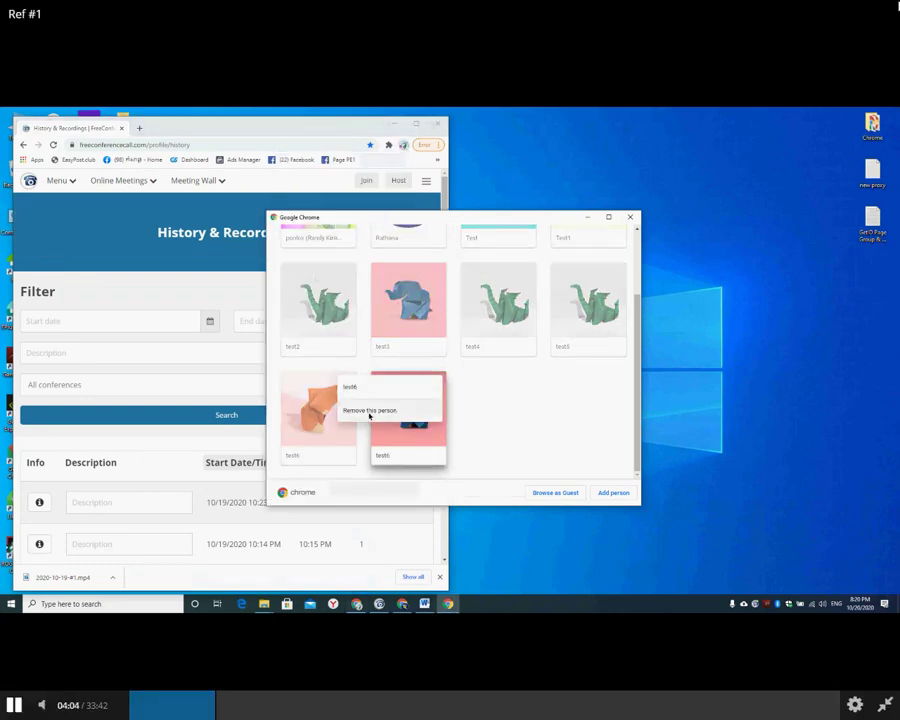
click(404, 462)
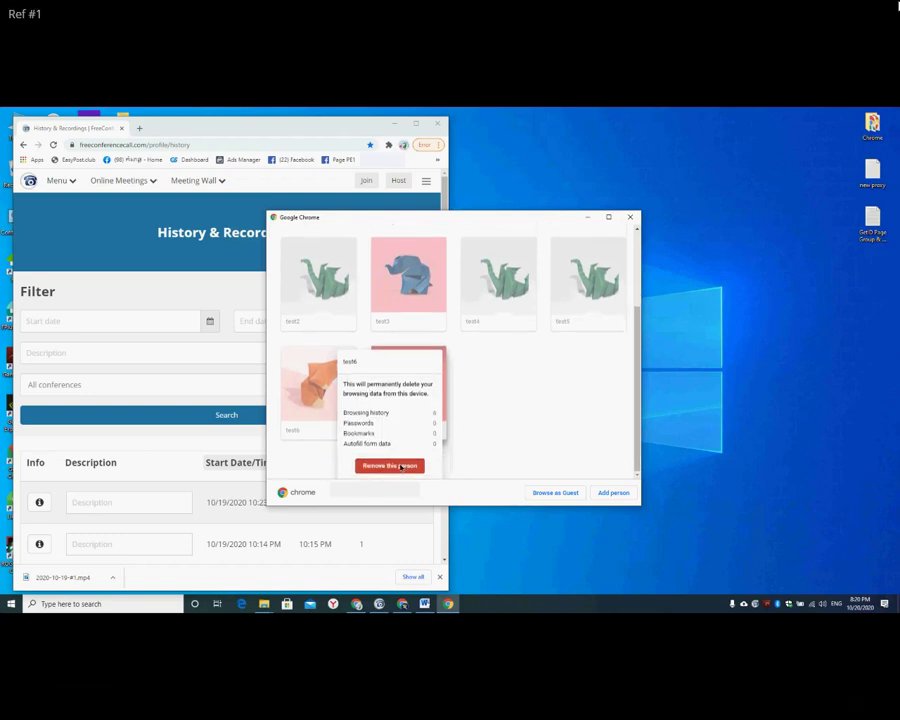
click(351, 379)
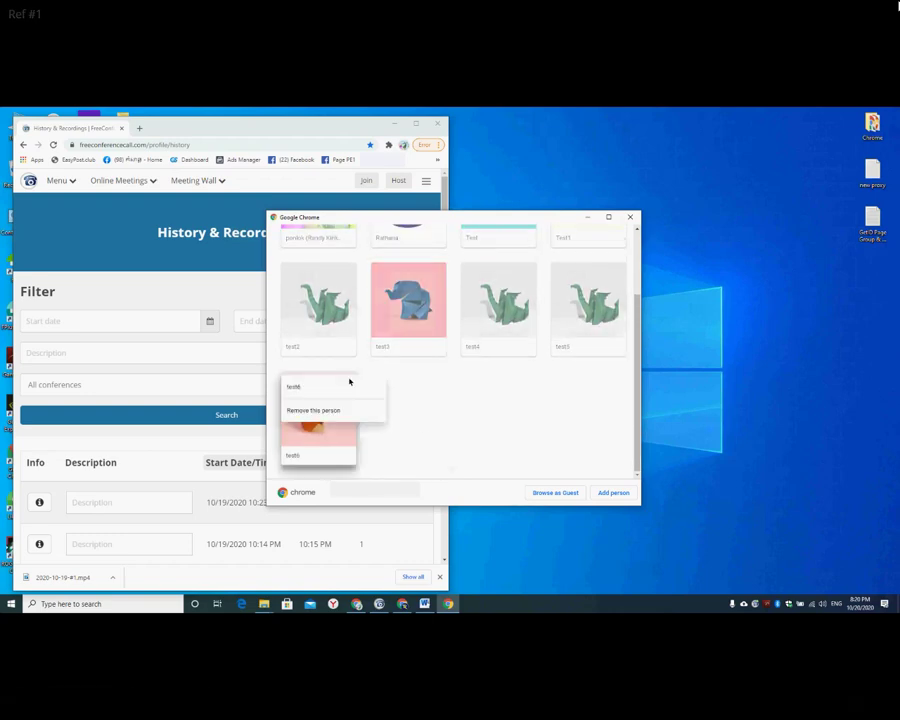
click(343, 413)
click(340, 466)
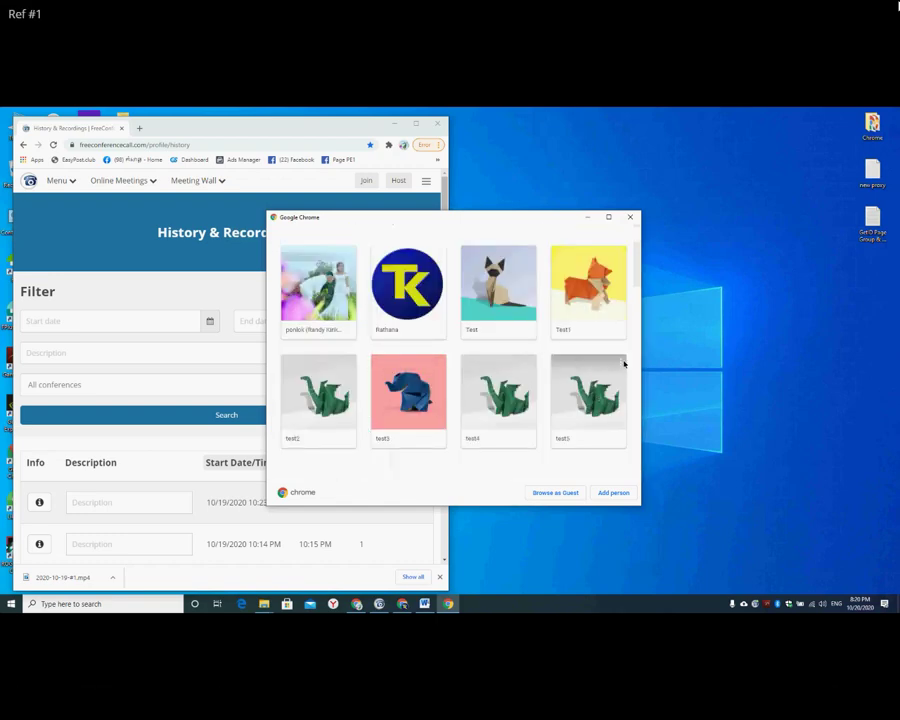
Remove the test5 profile, then close the profile manager and the FreeConferenceCall browser window
click(623, 359)
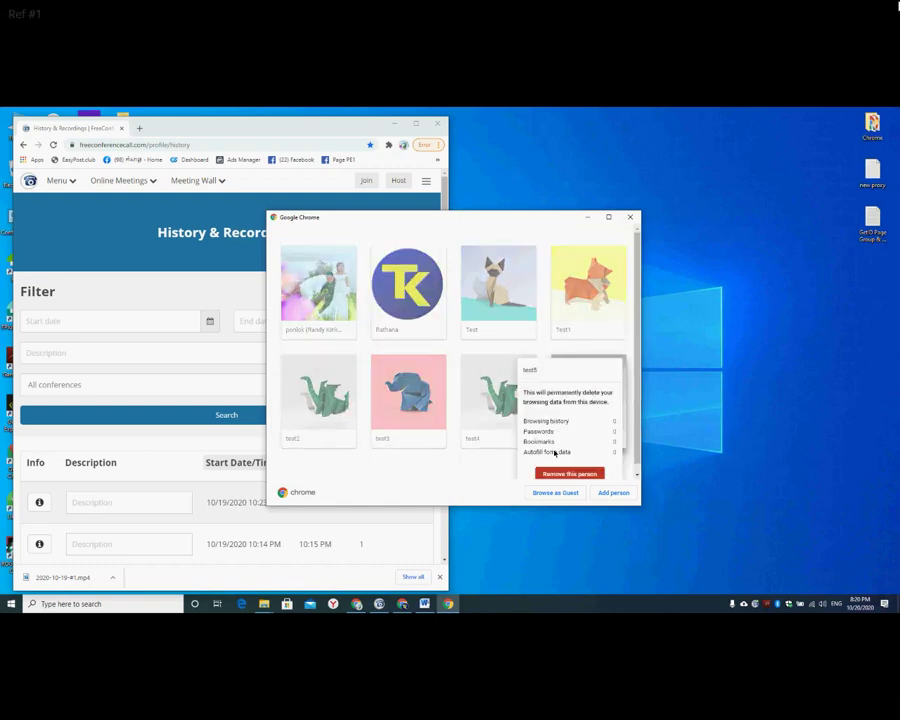
click(556, 474)
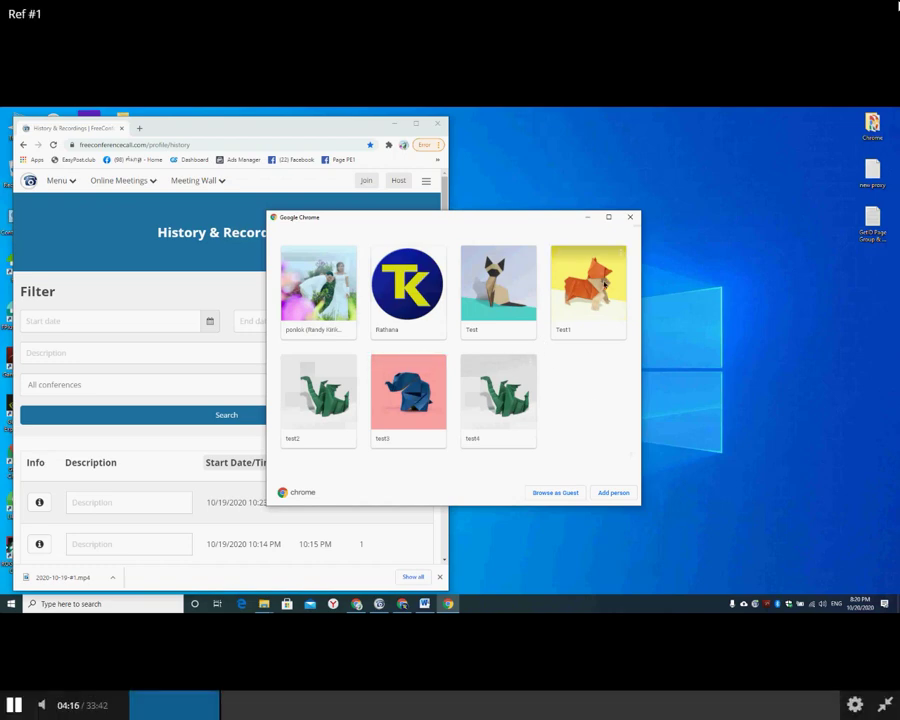
click(630, 216)
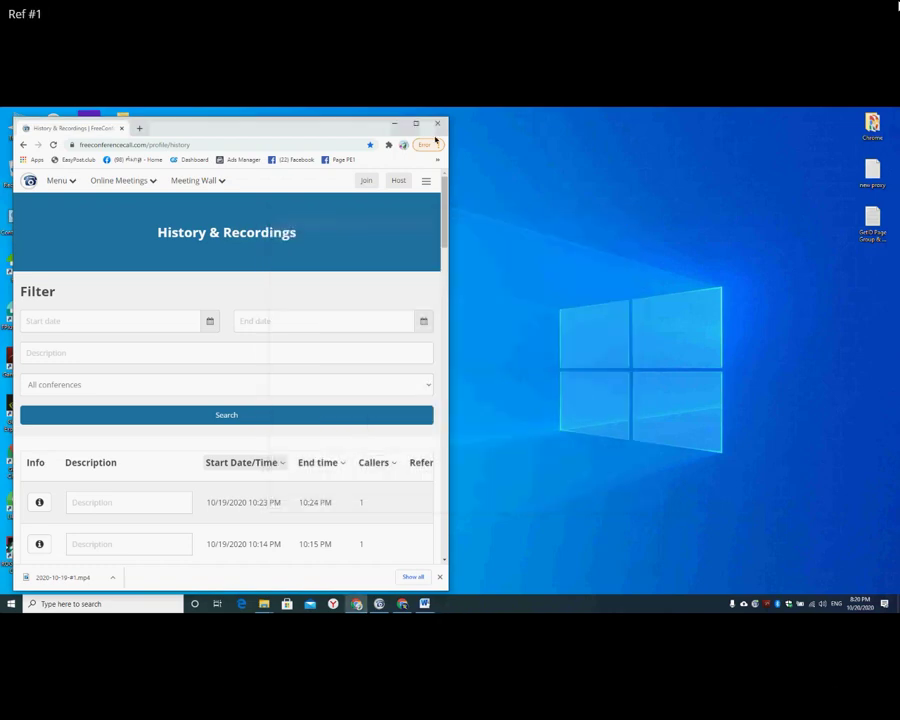
click(437, 124)
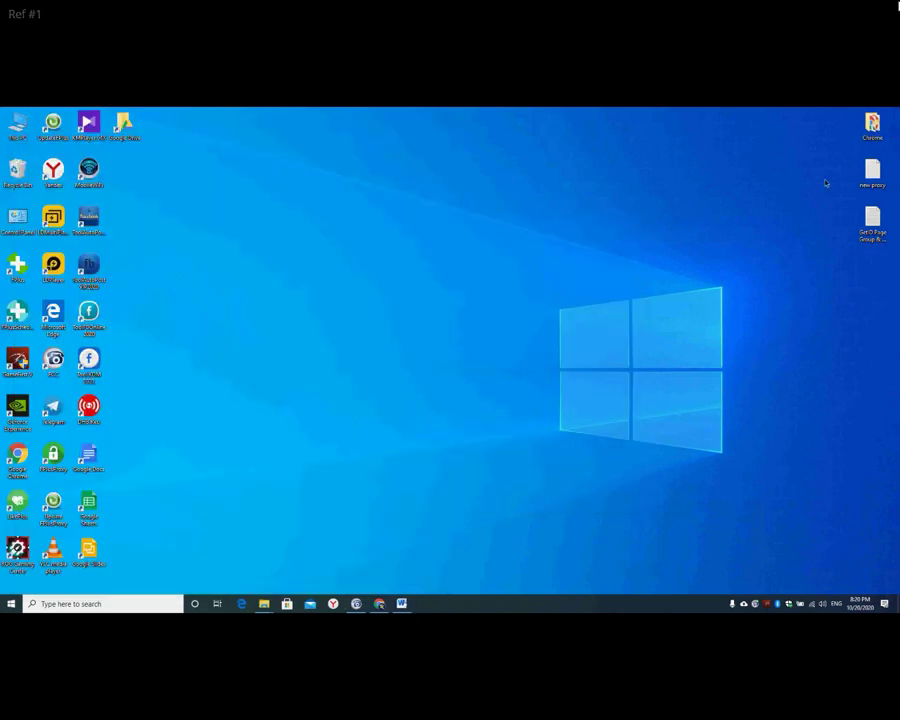
Delete the Test, Test1, test3, test4, test5 and test6 shortcuts from the desktop's Chrome folder and close the folder
double_click(872, 125)
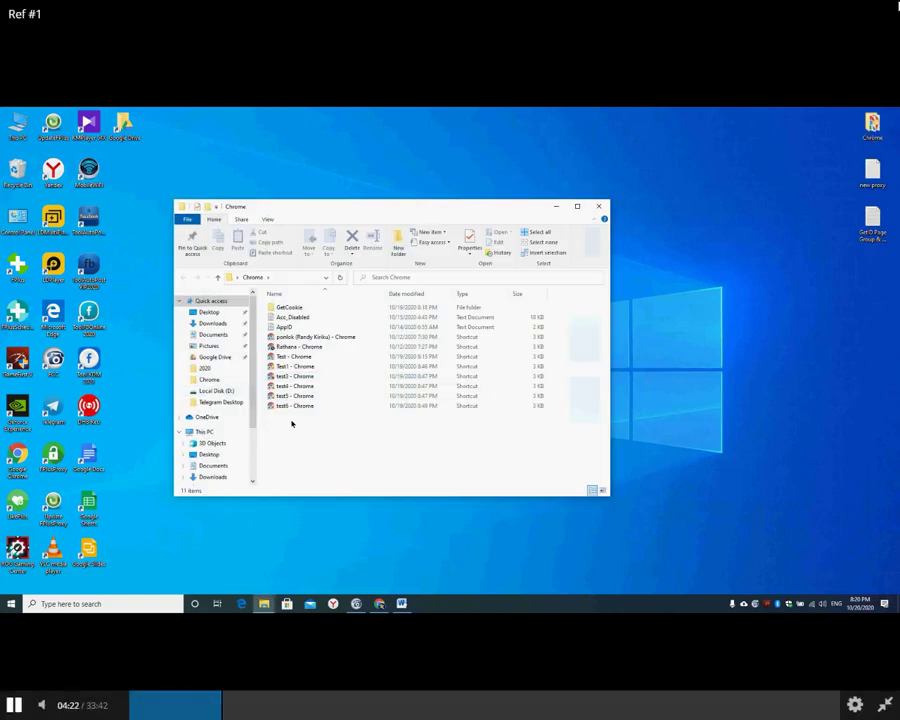
right_click(283, 394)
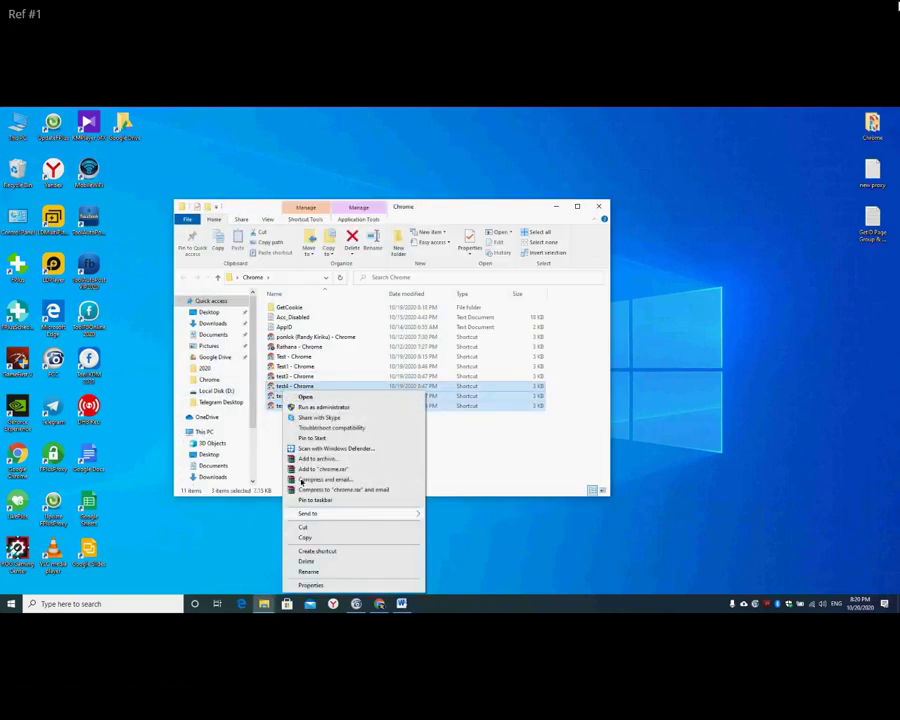
click(304, 562)
drag(295, 422, 281, 358)
right_click(282, 358)
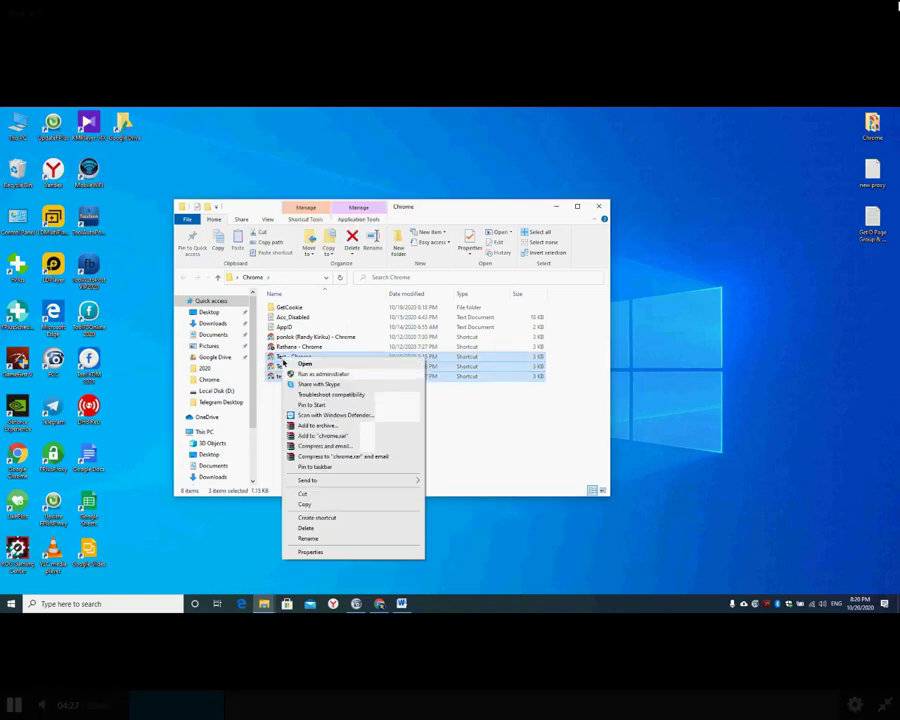
click(303, 528)
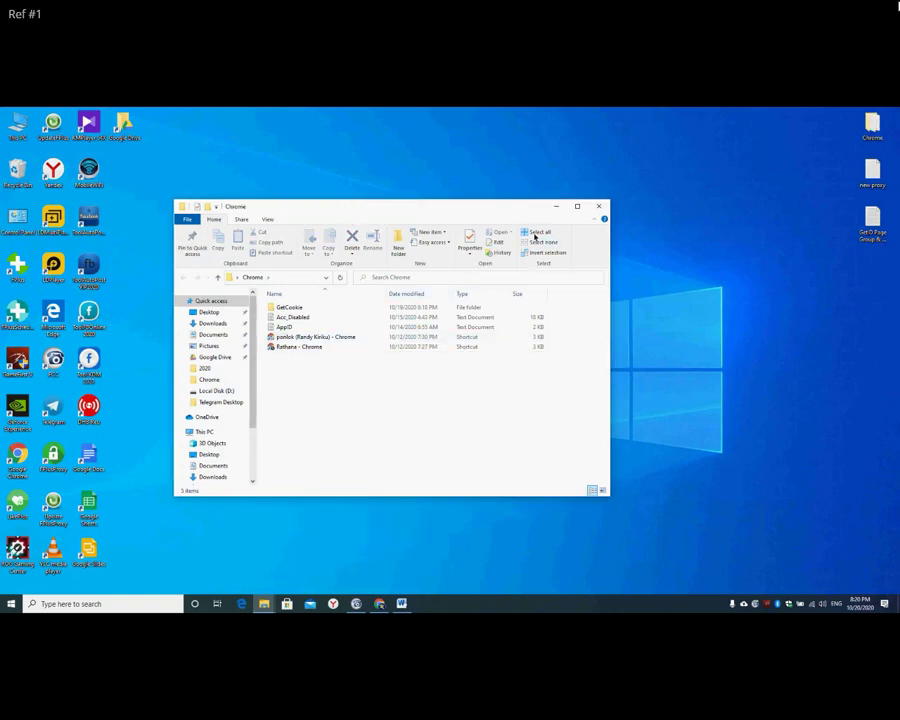
click(600, 208)
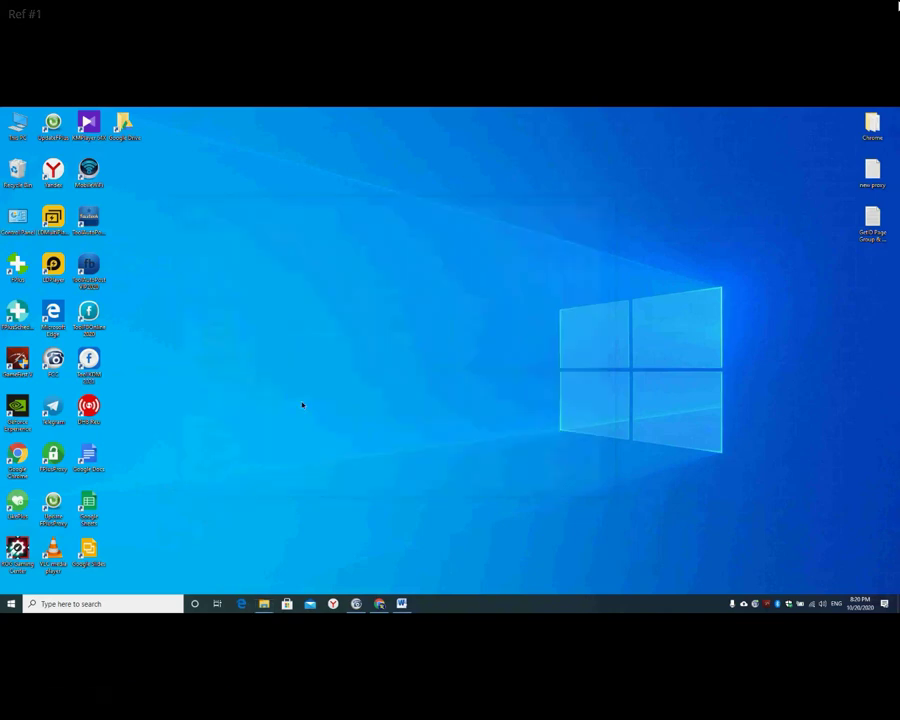
Open the profile manager from the Google Drive browser window, remove the test4 profile, and close both windows
click(379, 603)
click(426, 150)
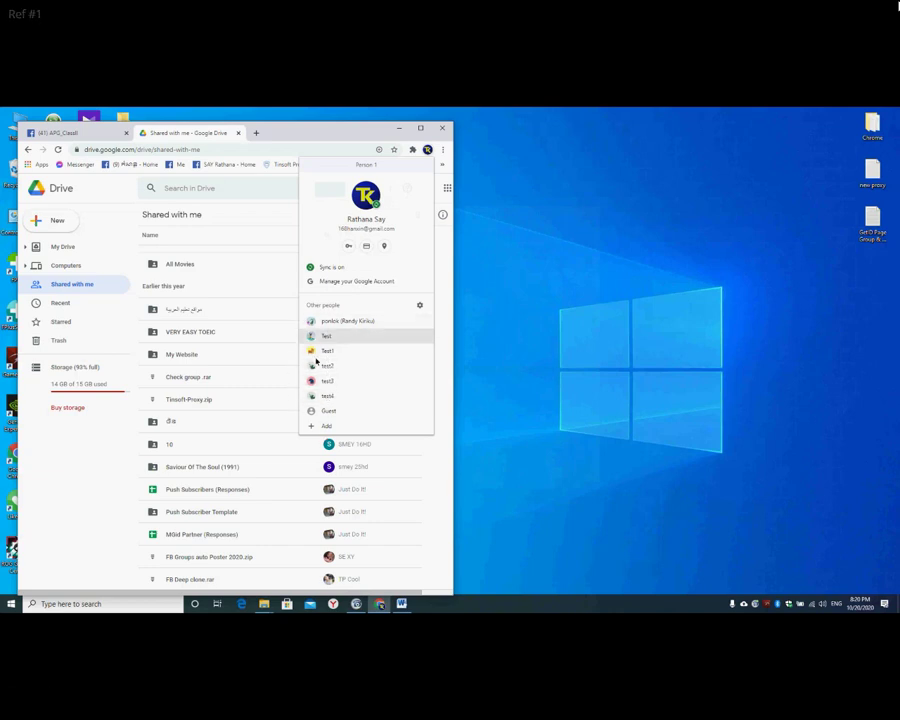
click(421, 307)
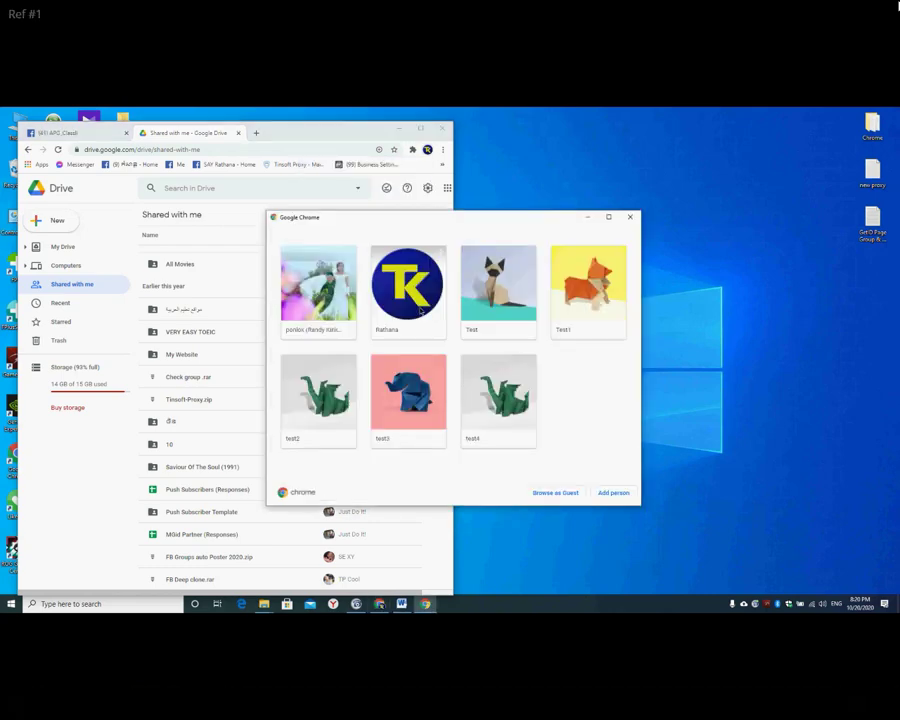
click(532, 365)
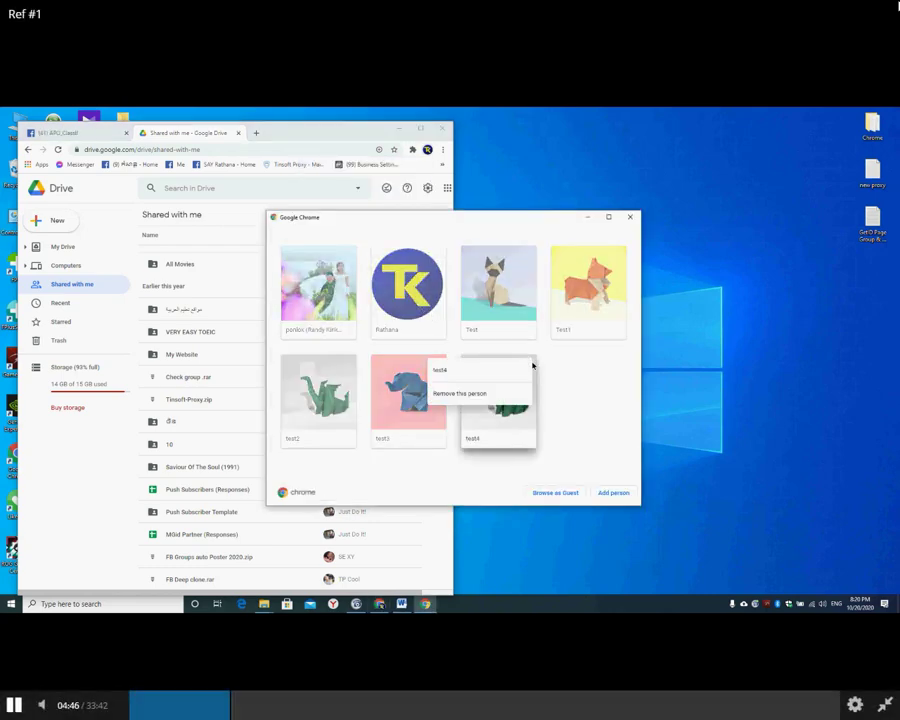
click(458, 395)
click(476, 471)
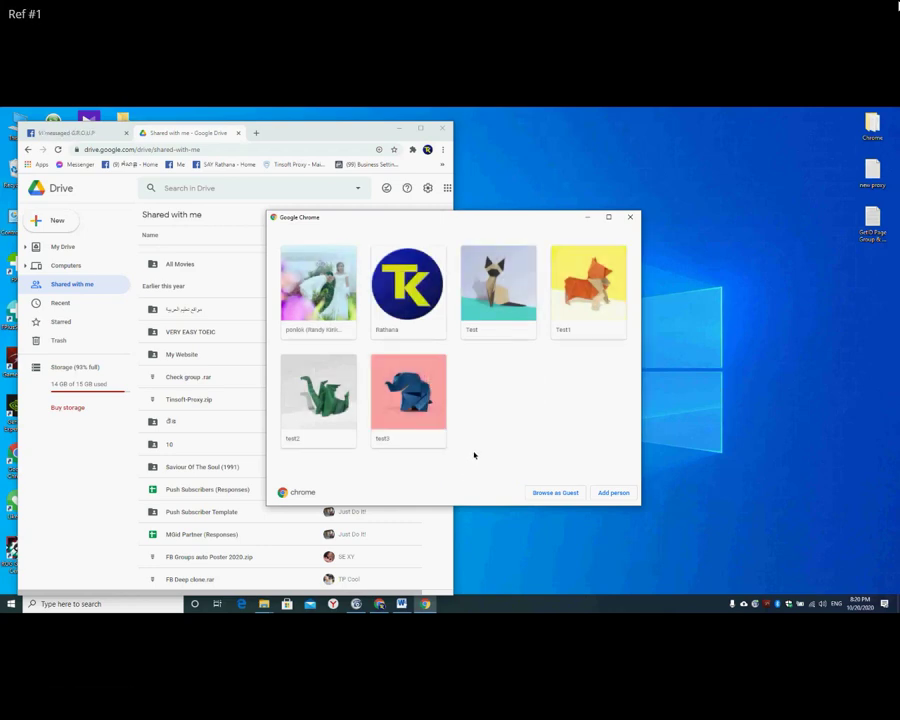
click(630, 217)
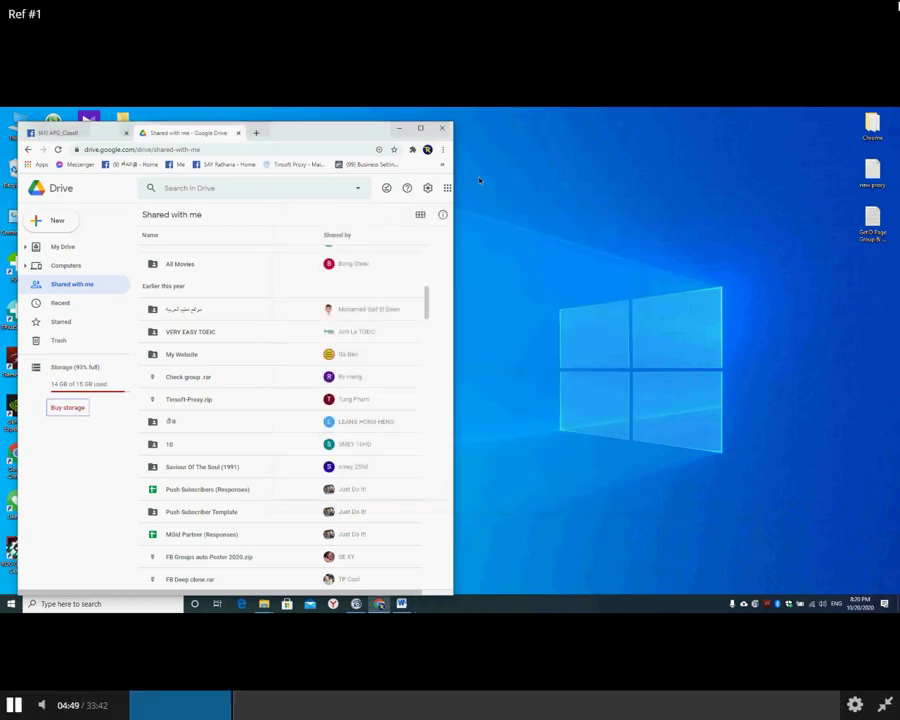
click(443, 128)
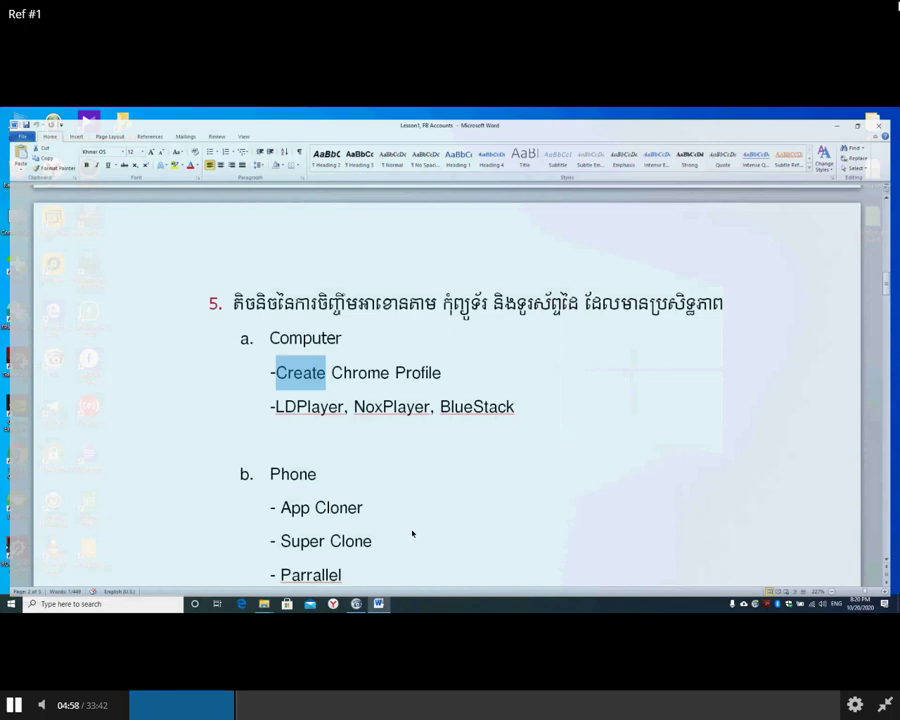
In the Lesson1, FB Accounts Word document, highlight the line listing LDPlayer, NoxPlayer and BlueStack
click(298, 372)
drag(276, 406, 514, 406)
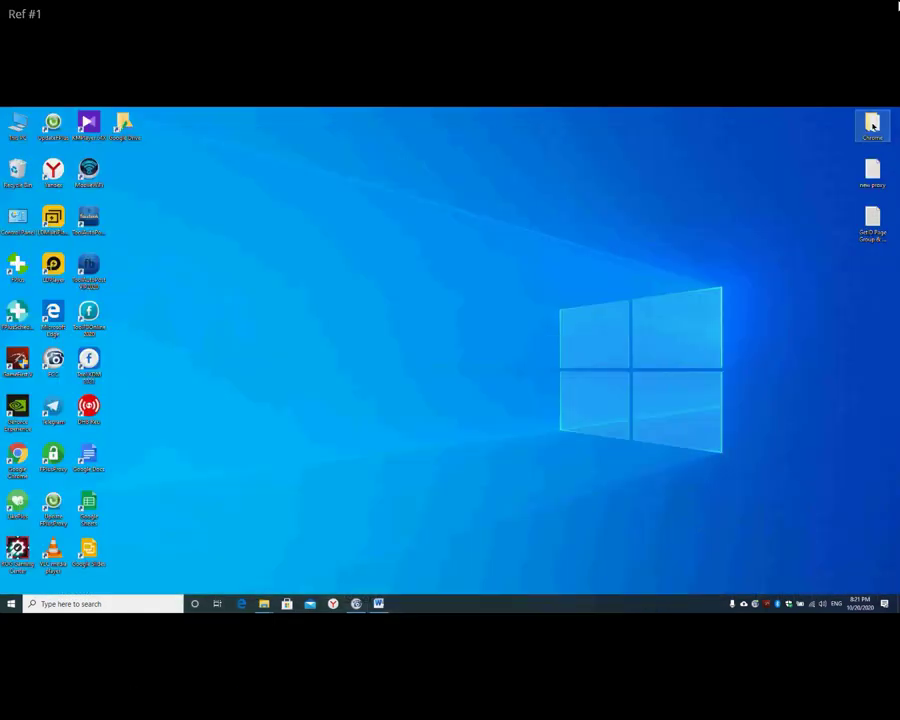
Launch the browser from the last profile shortcut in the Chrome folder, minimize the folder, and maximize the browser
key(alt+Tab)
double_click(311, 358)
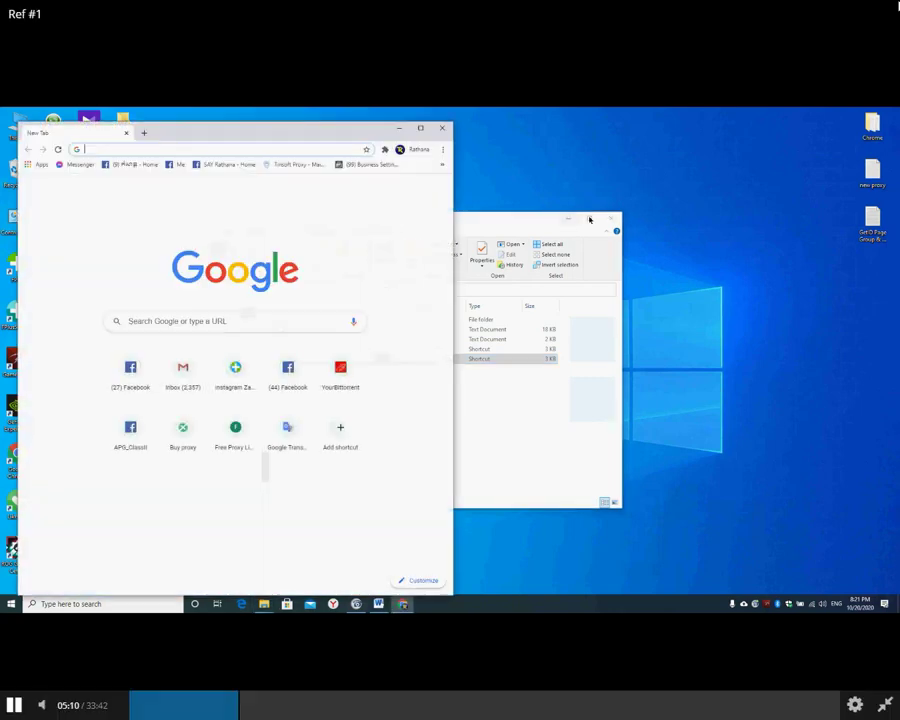
click(566, 217)
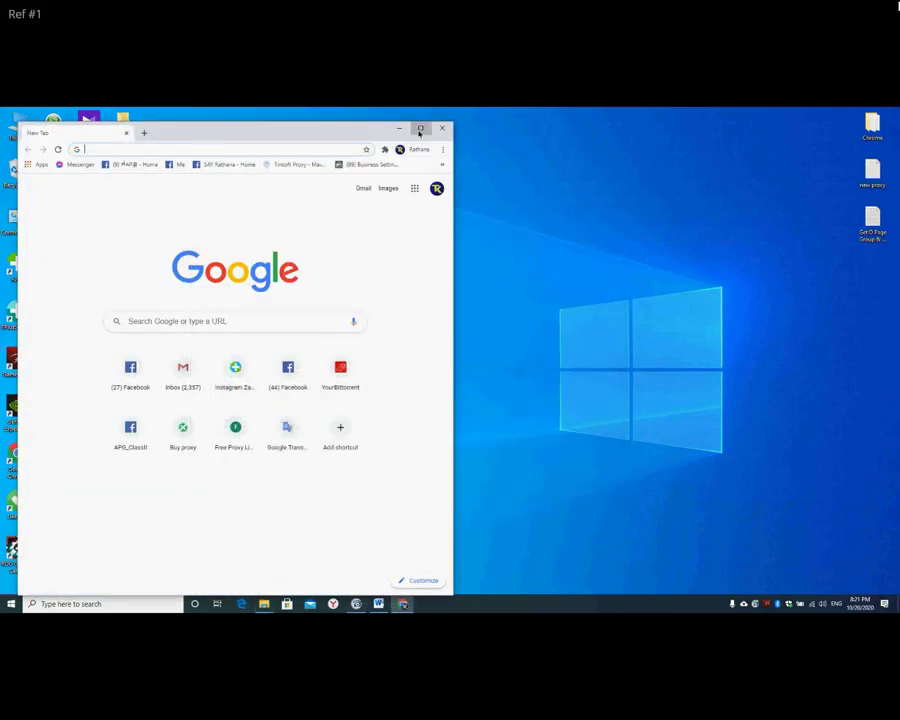
click(420, 128)
Search Google for "android emulator" and read the article "15 best Android emulators for PC and Mac of 2020"
click(343, 302)
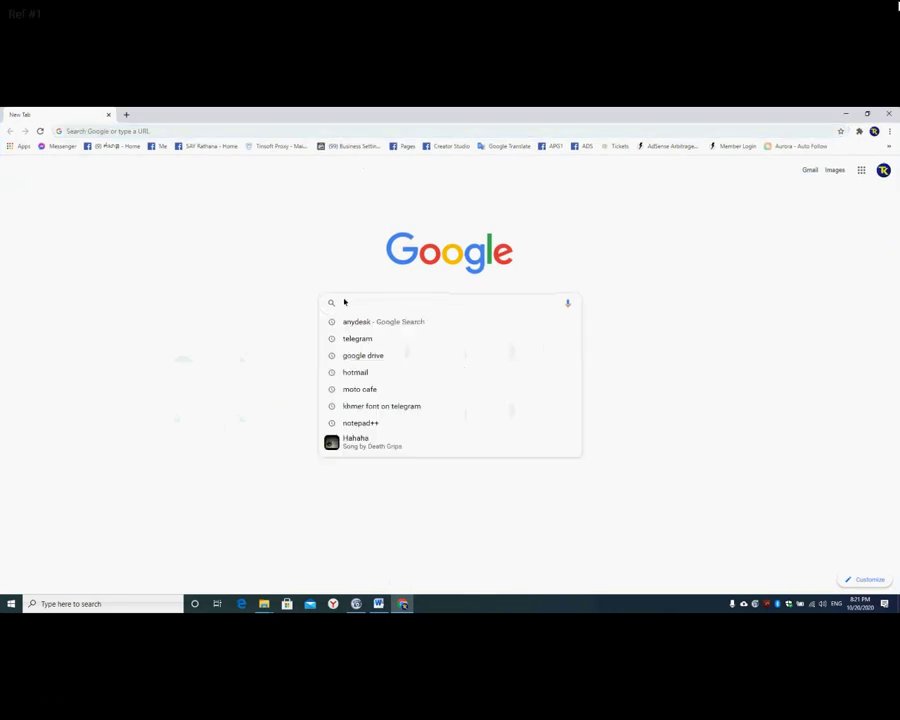
text(android emulator)
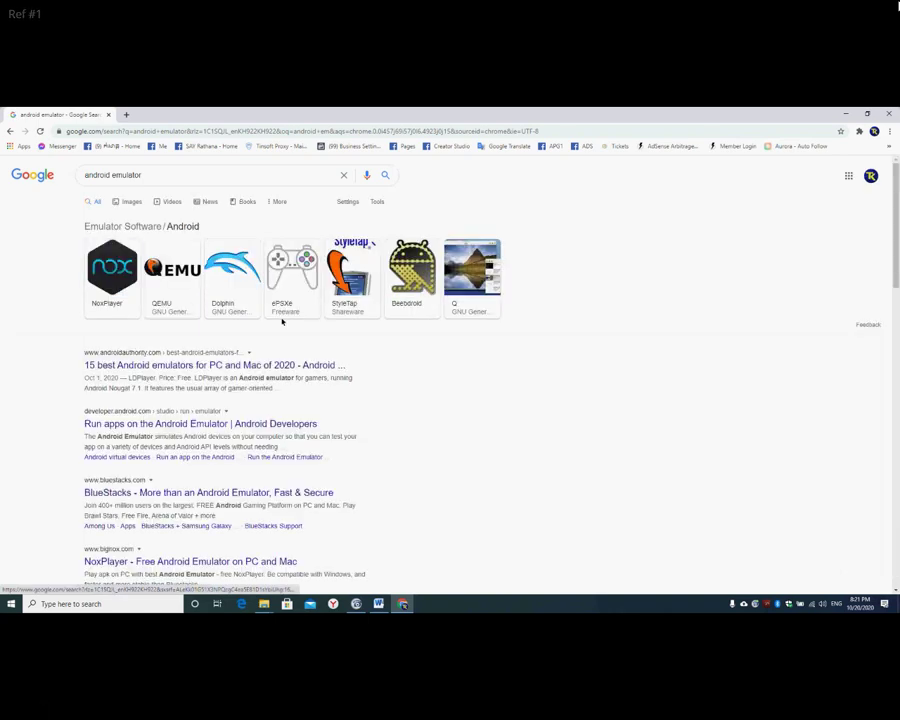
click(177, 366)
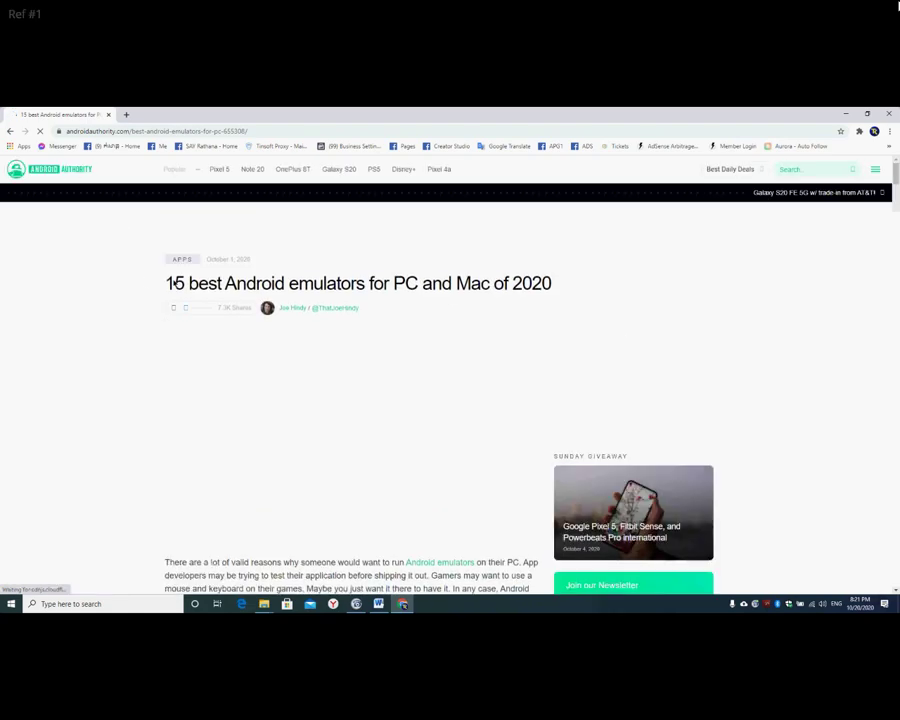
scroll(181, 287, down, 3)
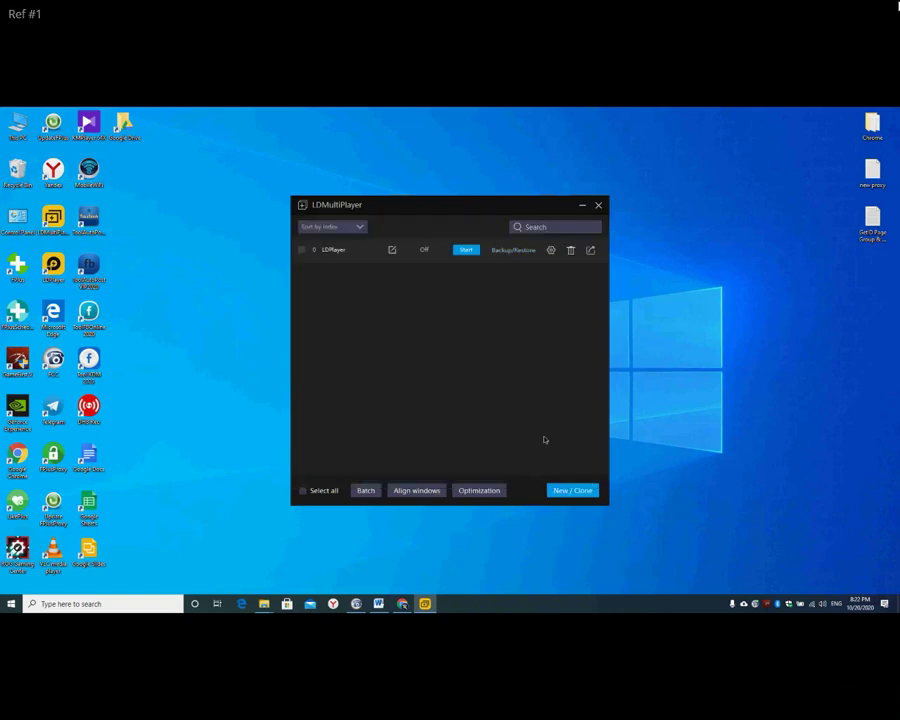
In LDMultiPlayer, clone the LDPlayer instance, then clone the LDPlayer-1 instance
click(482, 350)
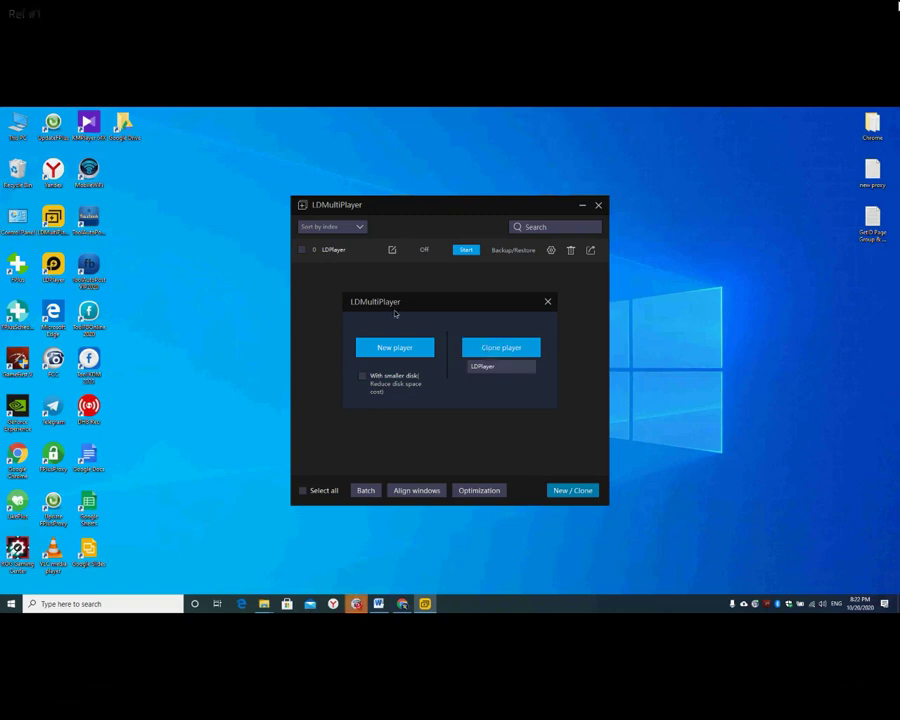
click(484, 366)
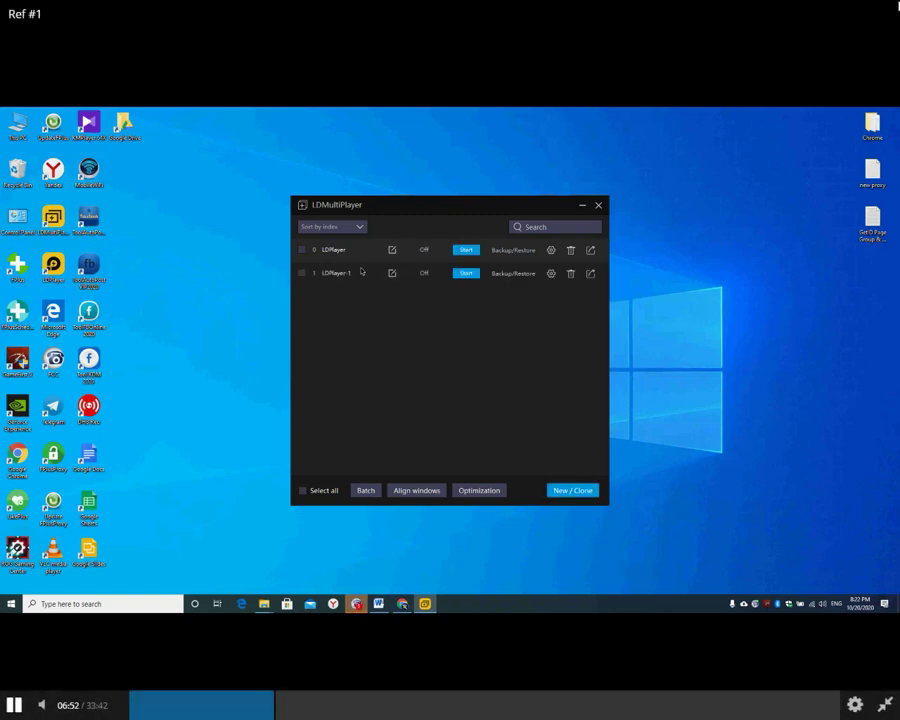
click(568, 489)
click(486, 349)
click(484, 377)
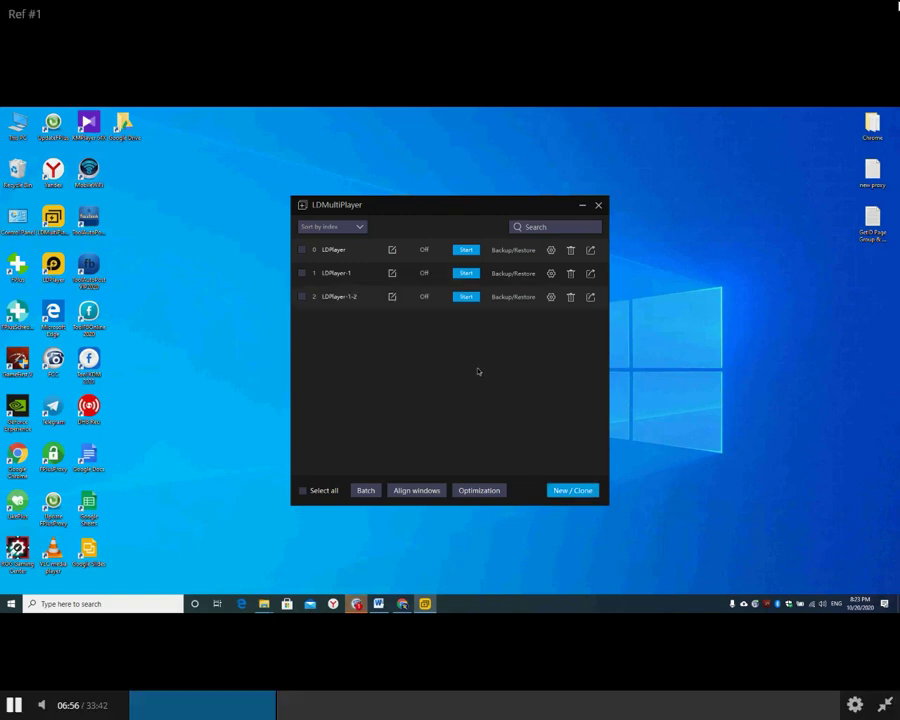
Select LDPlayer, LDPlayer-1 and LDPlayer-1-2 in the instance list and start all three emulators
click(303, 250)
click(302, 273)
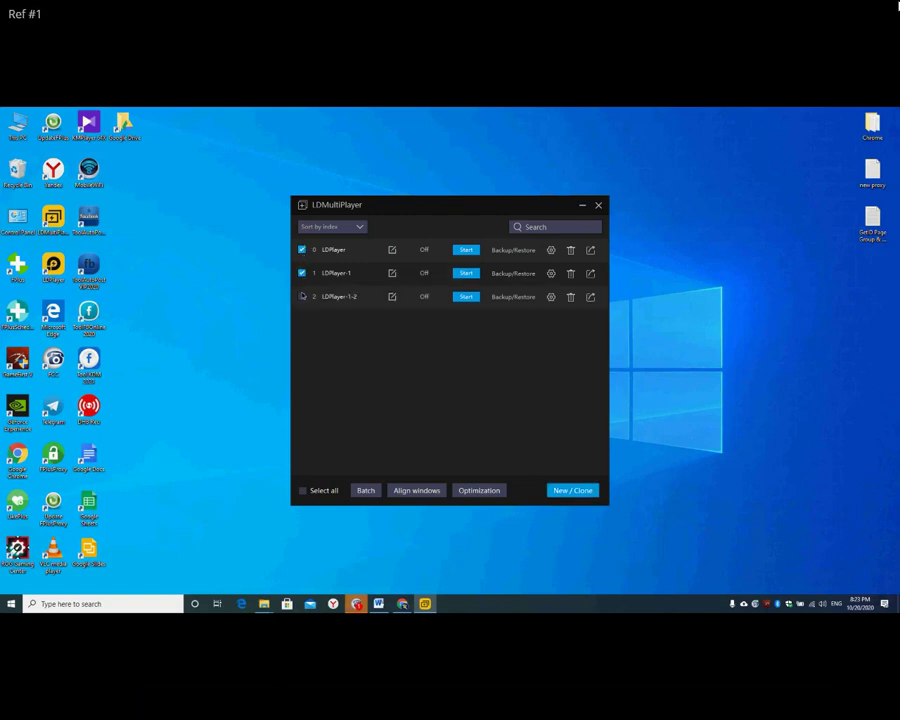
click(466, 250)
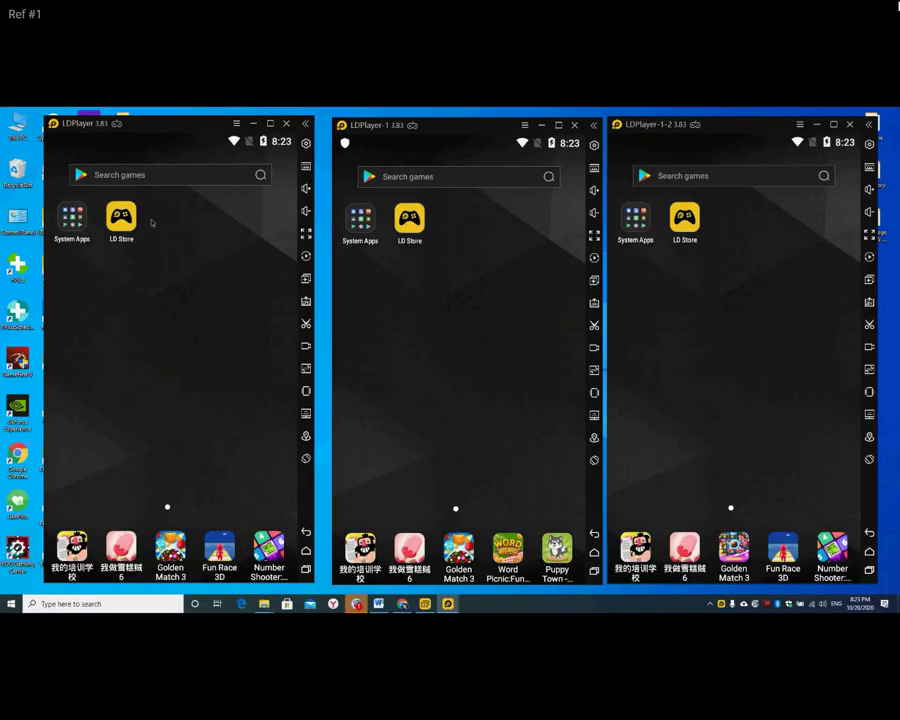
Close the LDPlayer, LDPlayer-1 and LDPlayer-1-2 emulator windows, confirming the exit of each
click(286, 124)
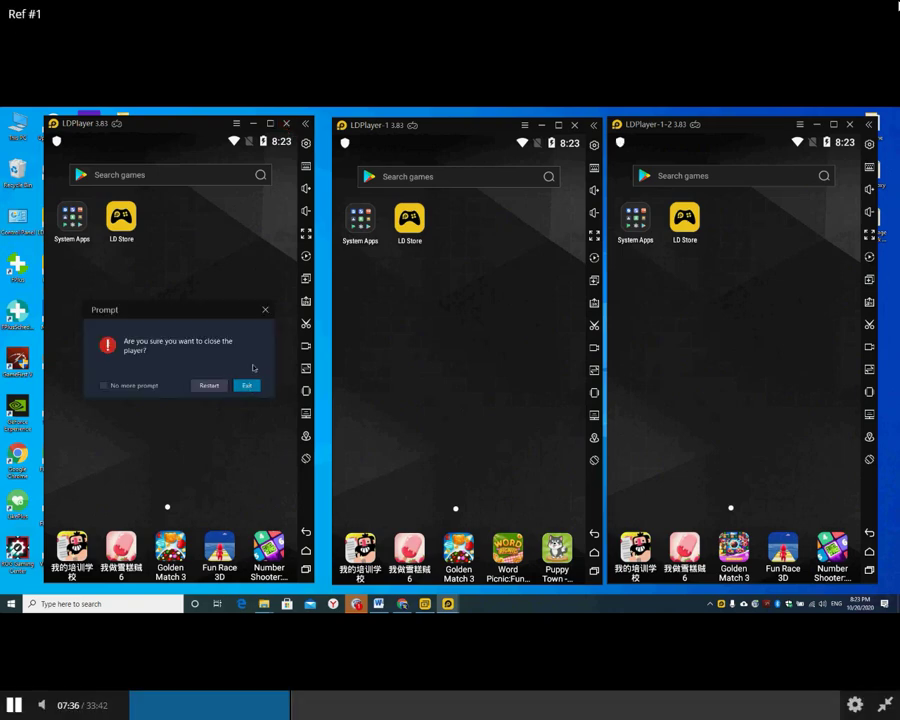
click(247, 385)
click(574, 125)
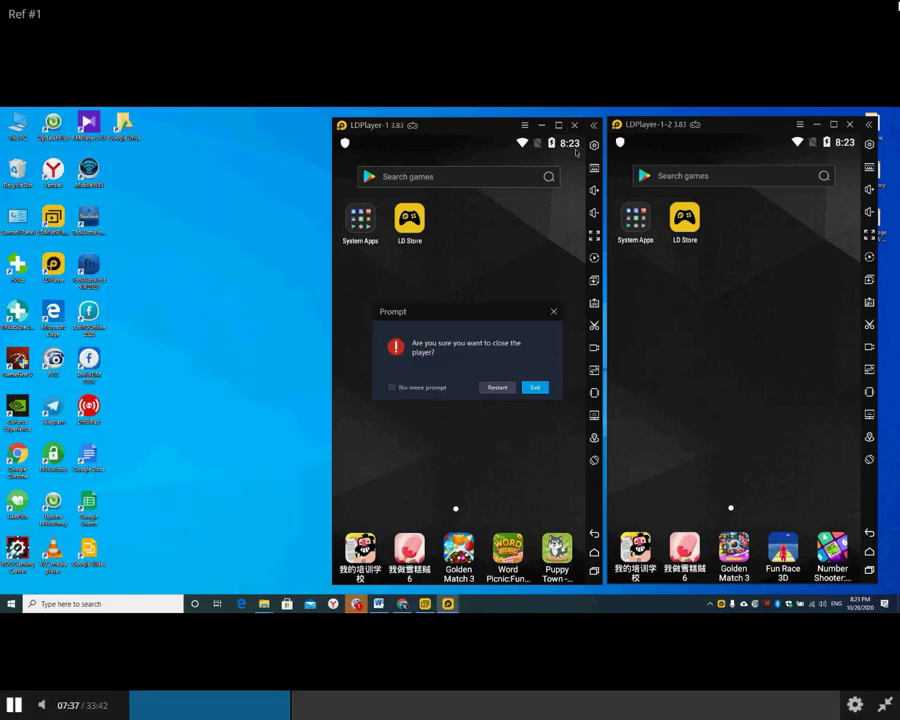
click(533, 385)
click(849, 124)
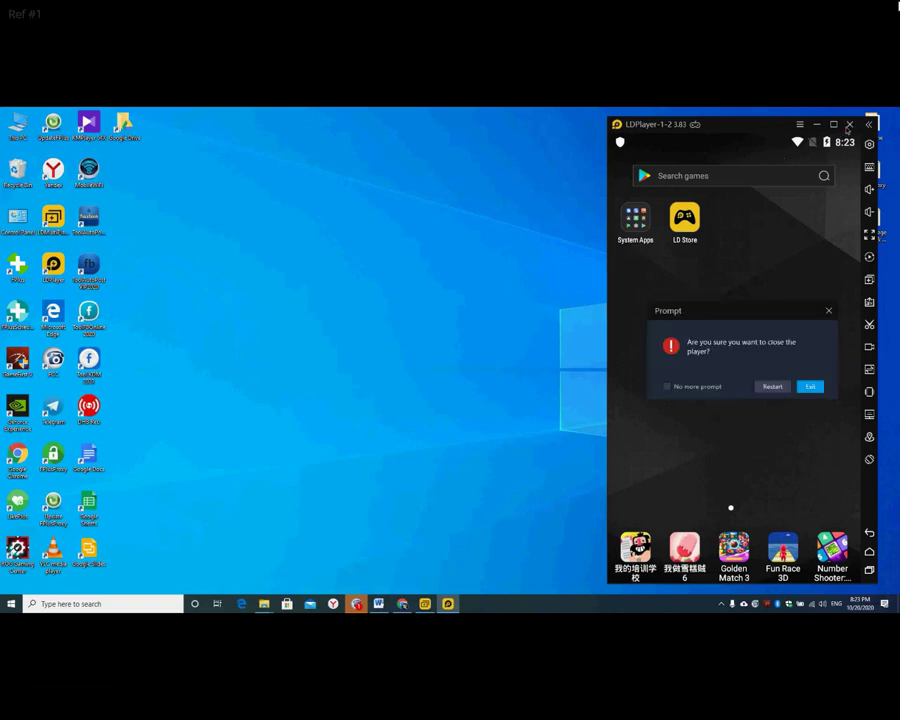
click(810, 386)
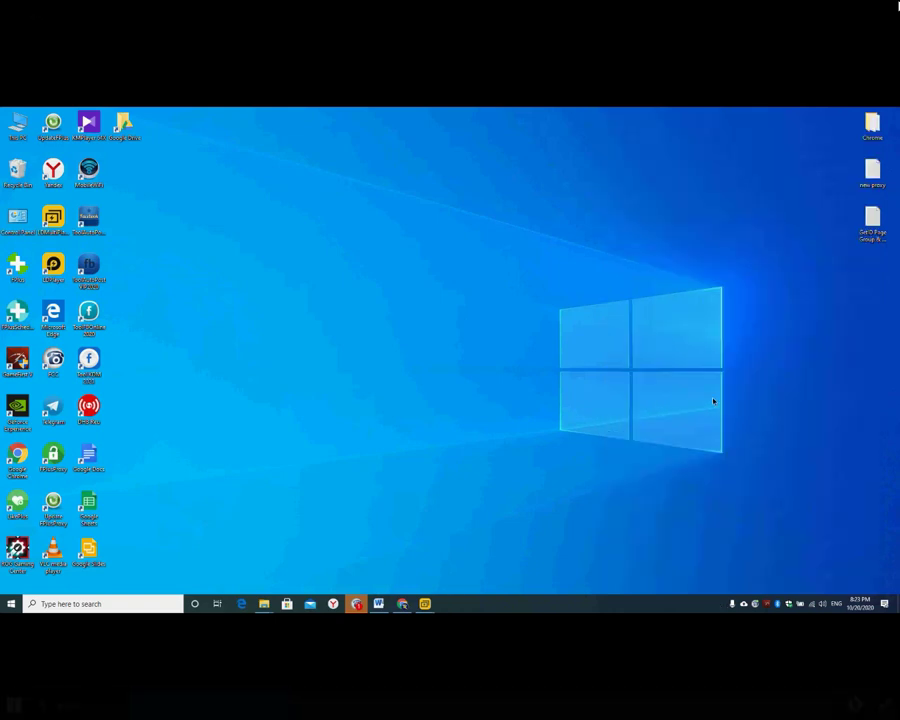
Refresh the desktop and close the LDMultiPlayer window
right_click(292, 268)
click(314, 296)
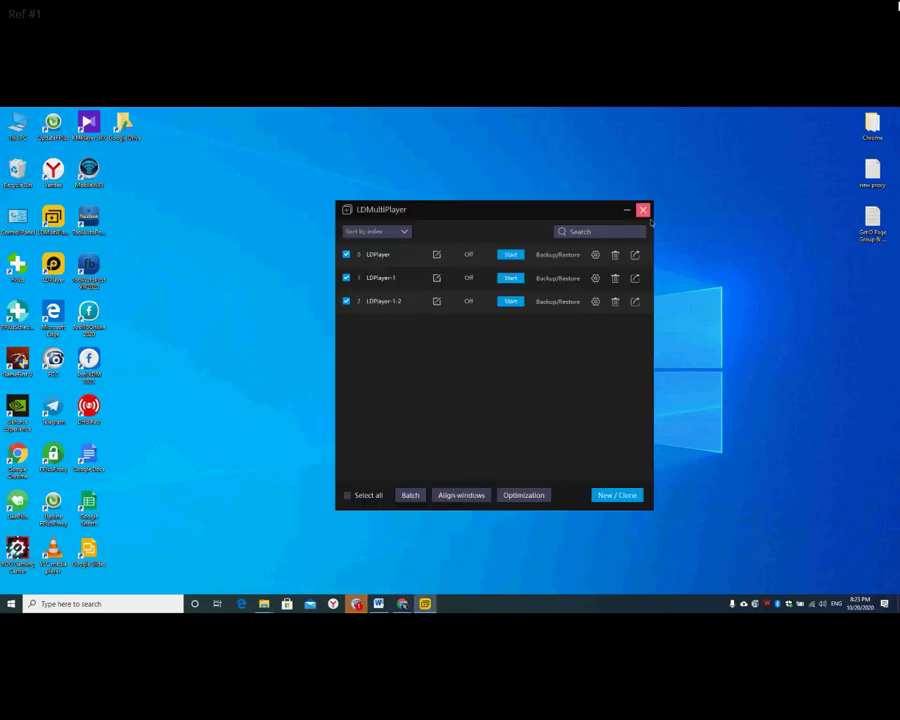
click(640, 208)
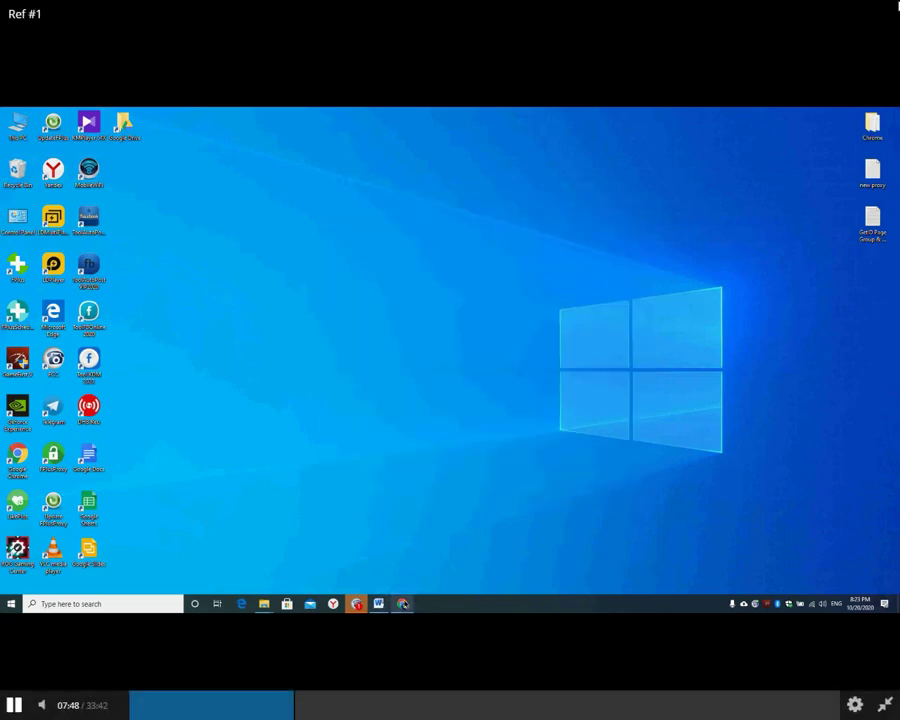
Switch to Chrome and highlight Nox in the article's list of best Android emulators, then clear the highlight
click(402, 603)
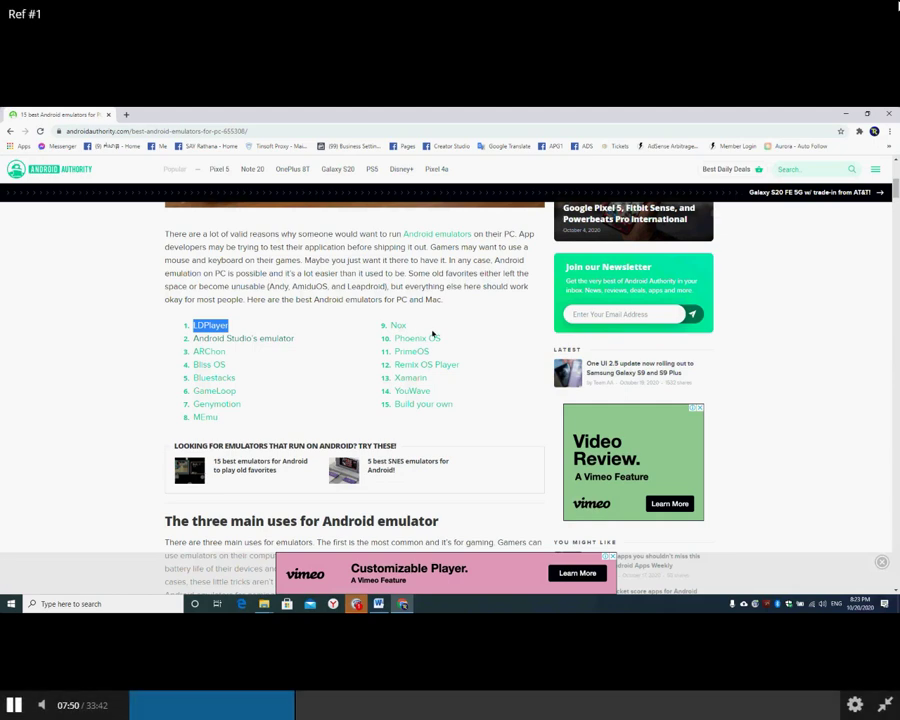
drag(424, 328, 387, 328)
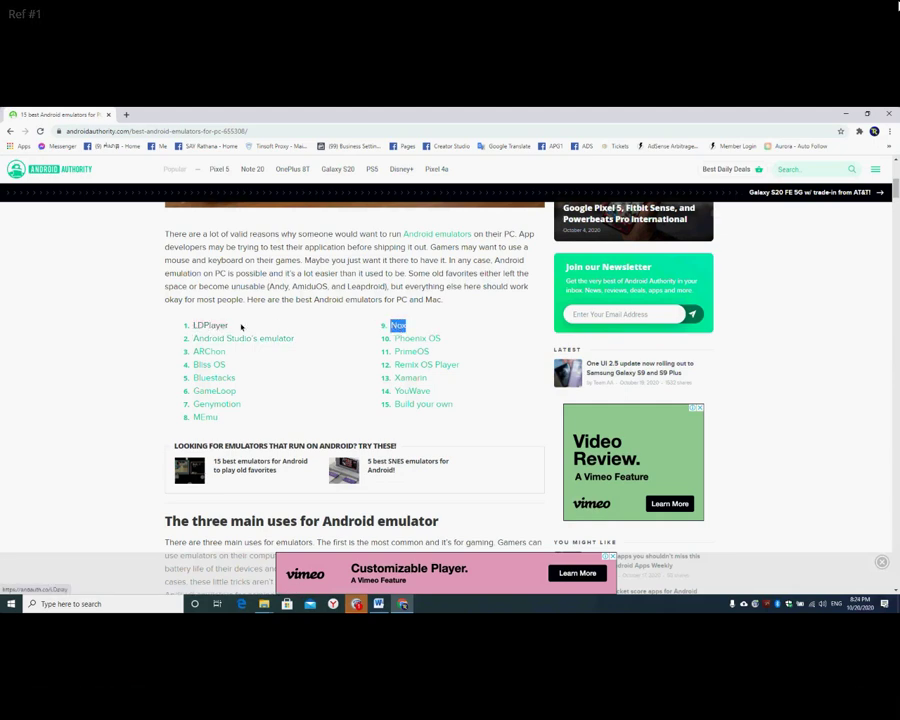
click(414, 328)
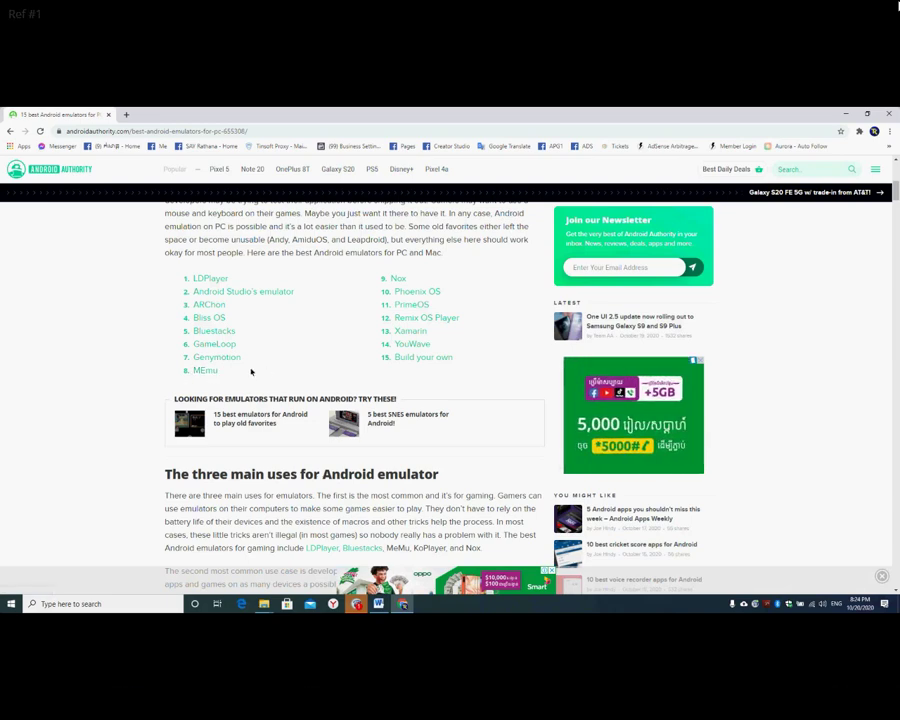
scroll(250, 340, up, 1)
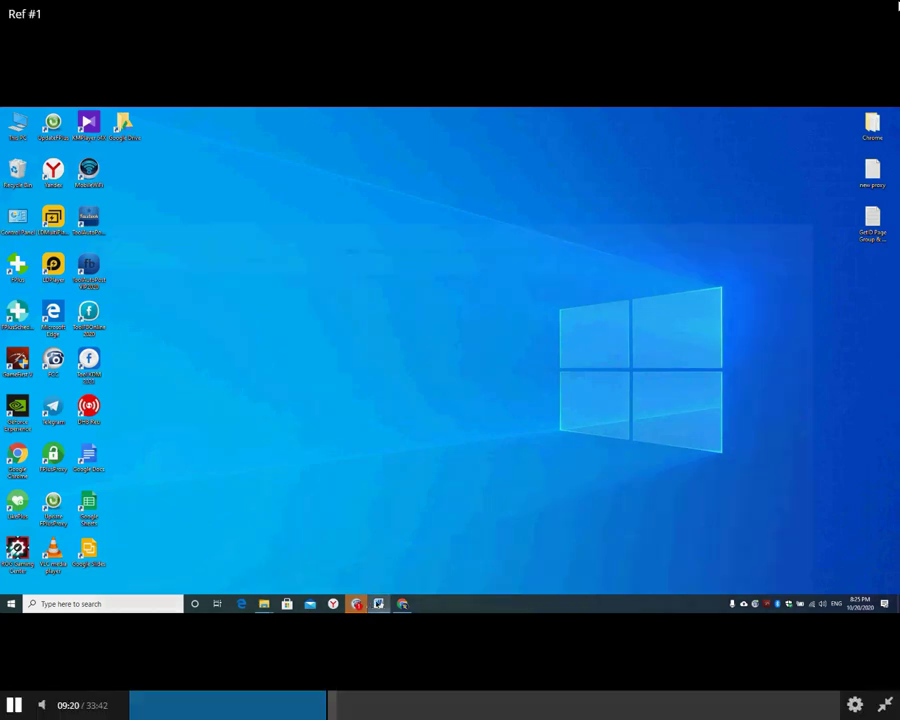
In the Lesson1, FB Accounts Word document, highlight the Phone heading and its App Cloner entry, and minimize the document
click(378, 603)
scroll(354, 396, down, 3)
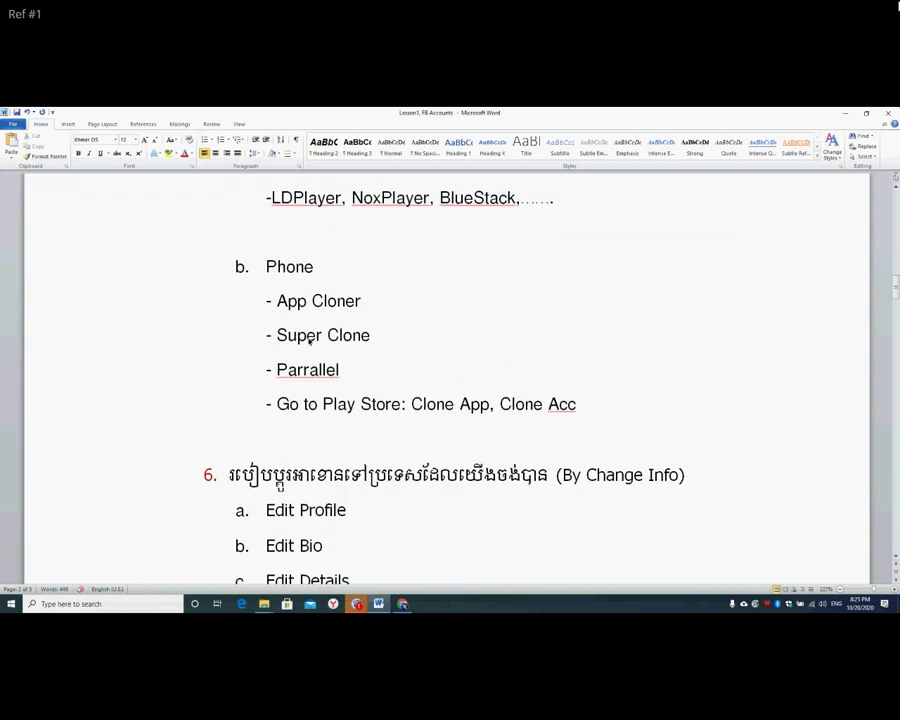
scroll(308, 340, up, 2)
drag(266, 367, 315, 370)
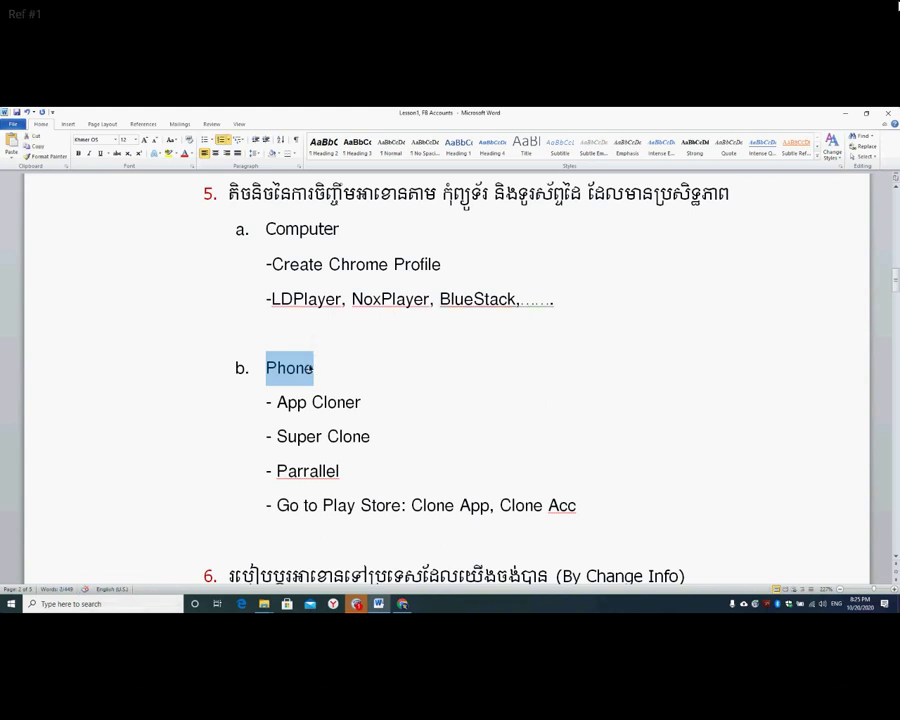
scroll(306, 399, down, 1)
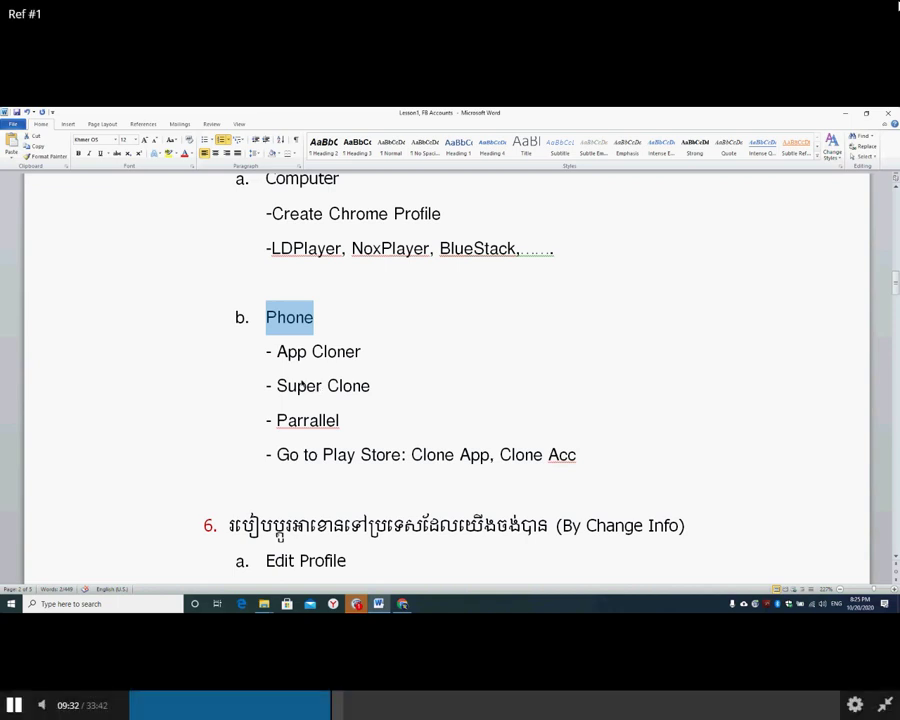
drag(278, 352, 363, 353)
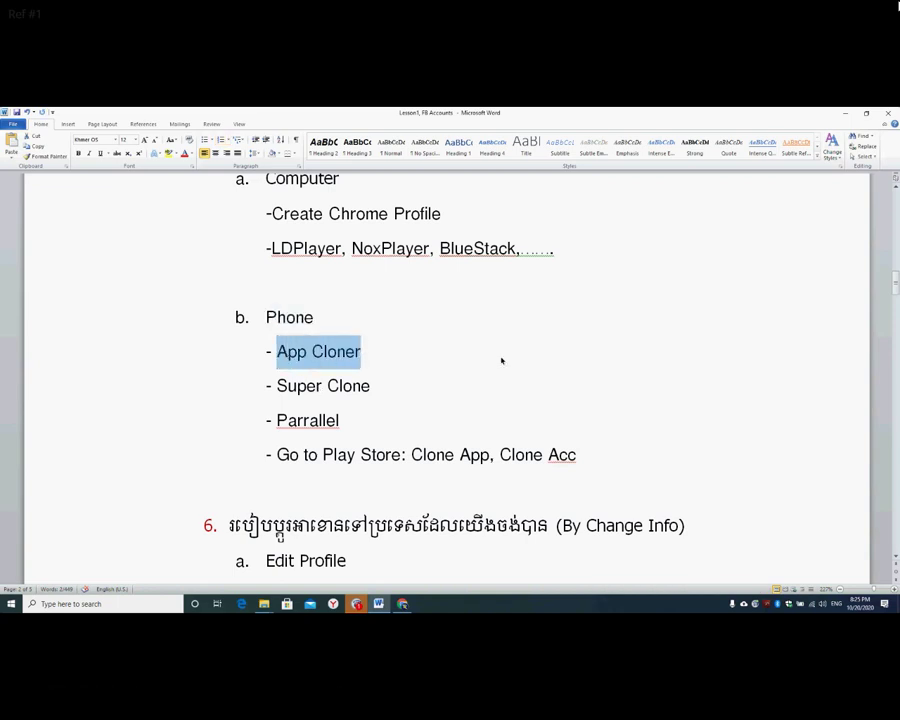
click(845, 115)
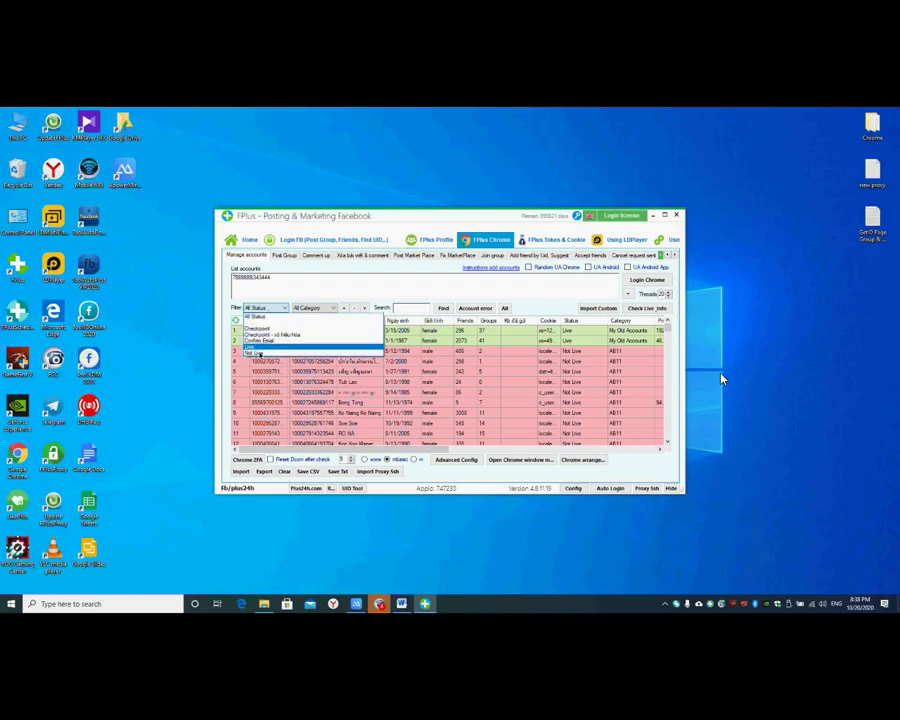
In the FPlus Chrome account manager, filter the accounts by Live status and maximize the window
click(255, 348)
click(662, 215)
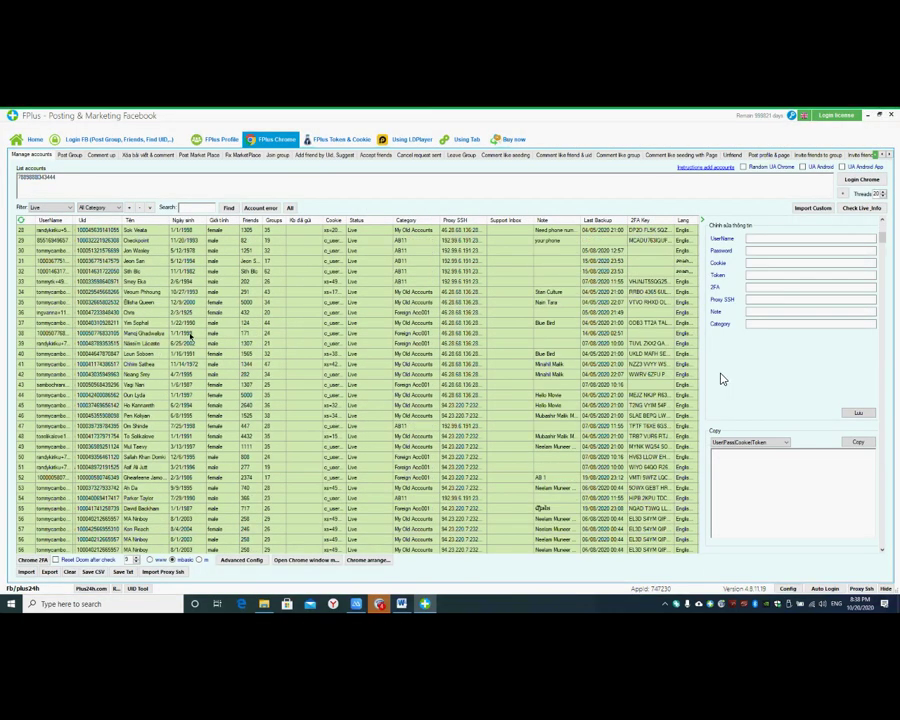
Examine the filtered list of live accounts with their friends, groups, categories and notes, and return to the desktop
scroll(177, 333, down, 14)
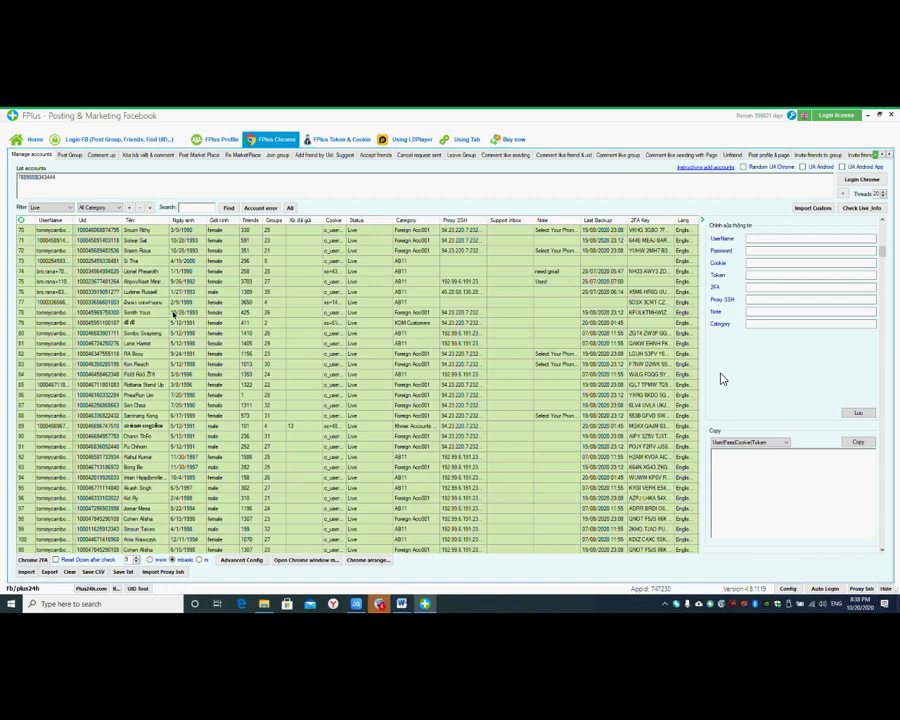
scroll(173, 313, down, 20)
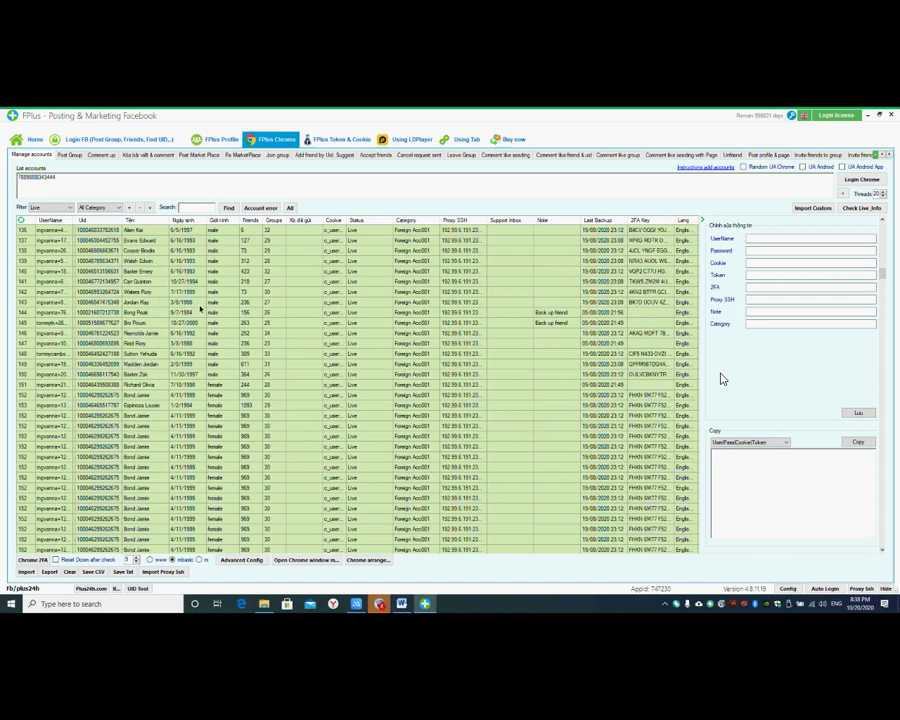
scroll(198, 311, down, 9)
scroll(198, 311, down, 1)
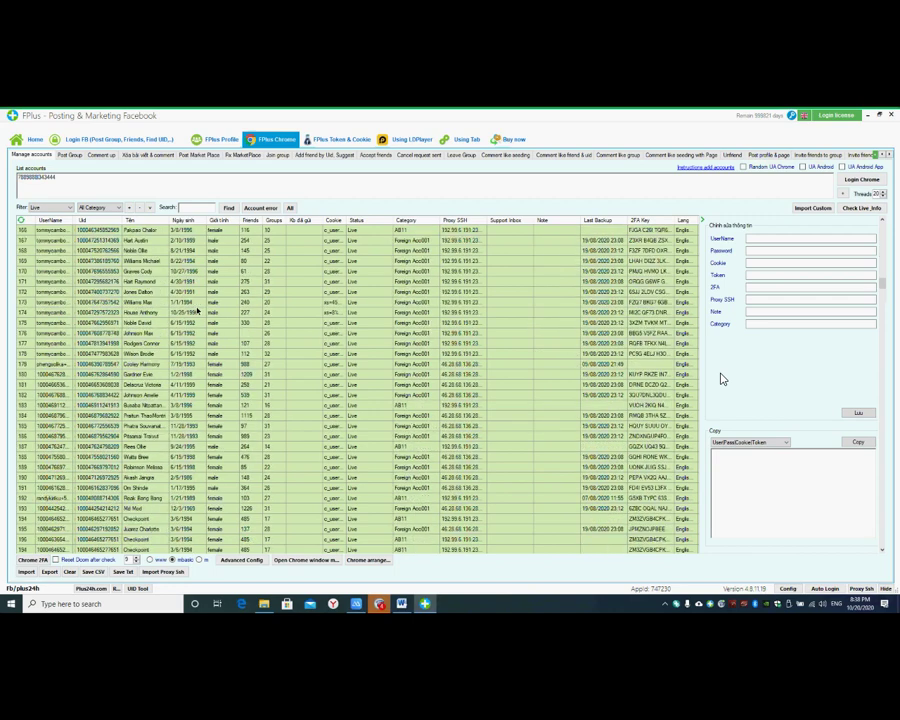
scroll(198, 311, down, 3)
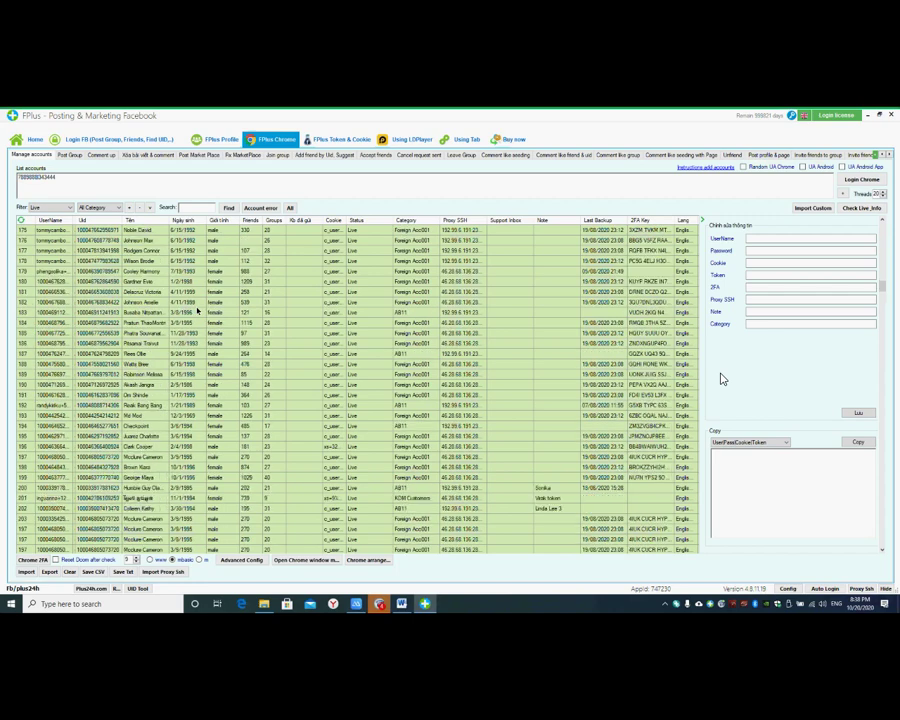
scroll(198, 311, down, 4)
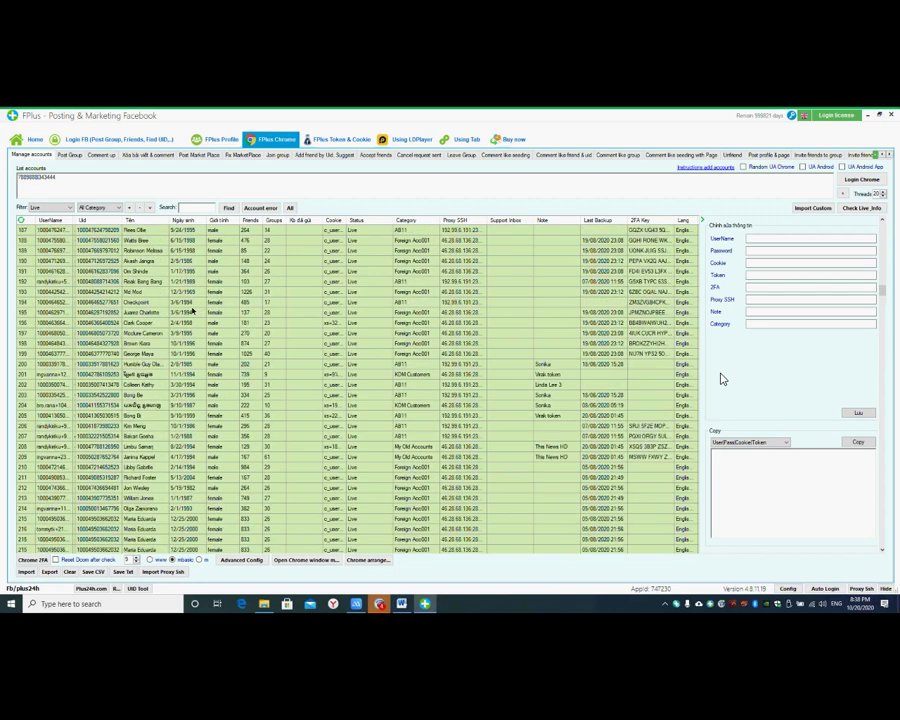
scroll(193, 311, down, 10)
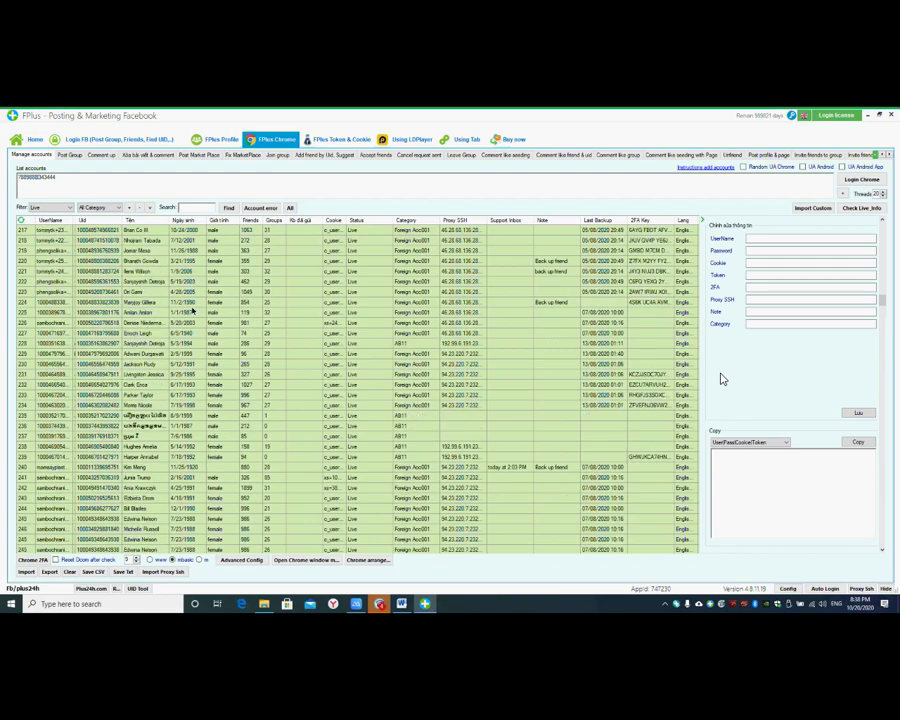
scroll(193, 311, down, 20)
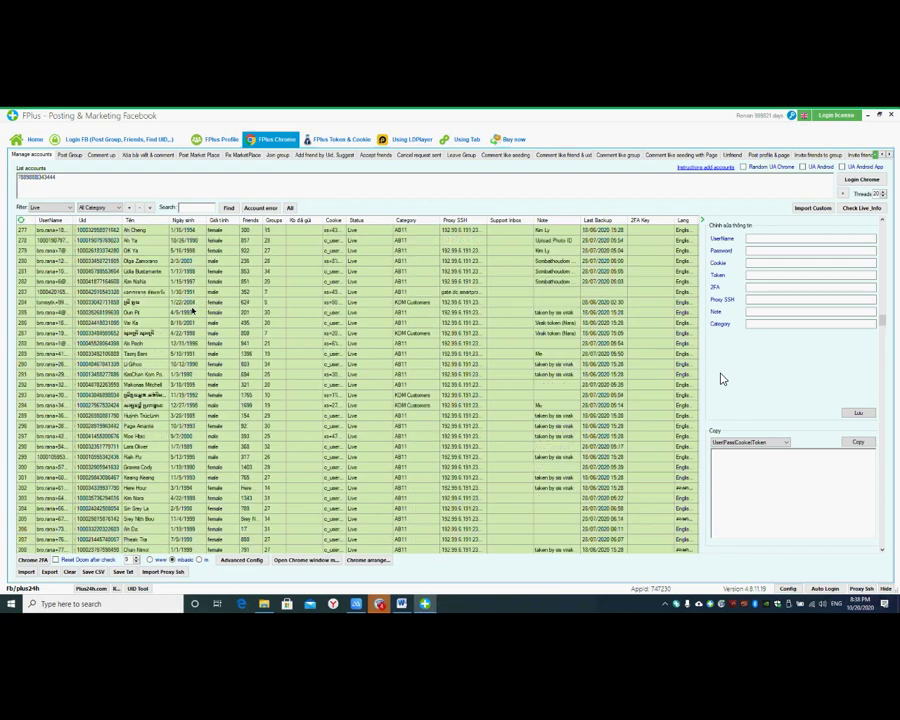
scroll(193, 311, down, 17)
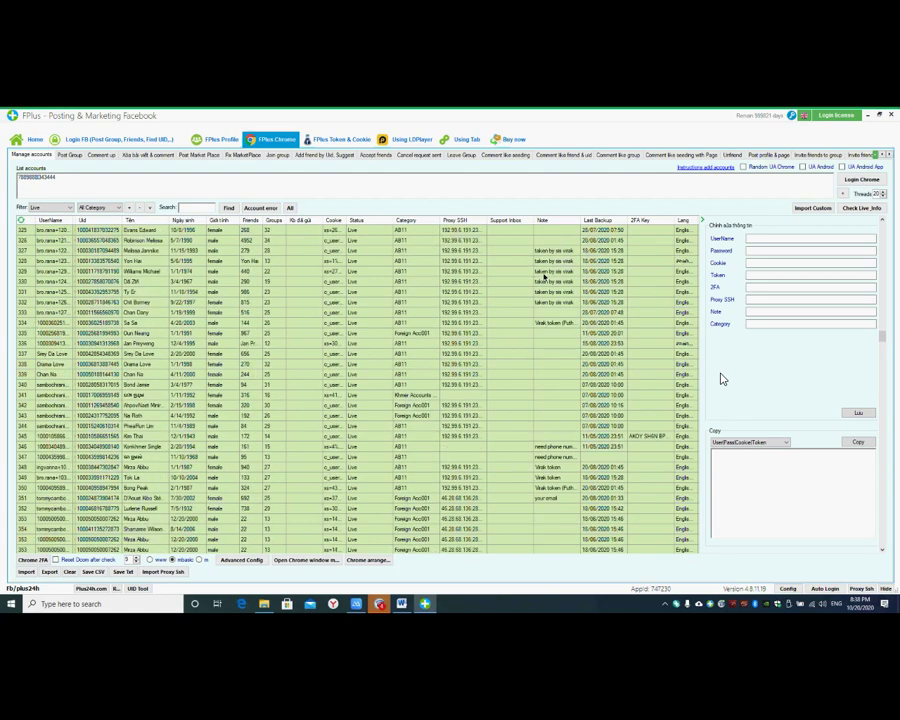
scroll(544, 277, down, 12)
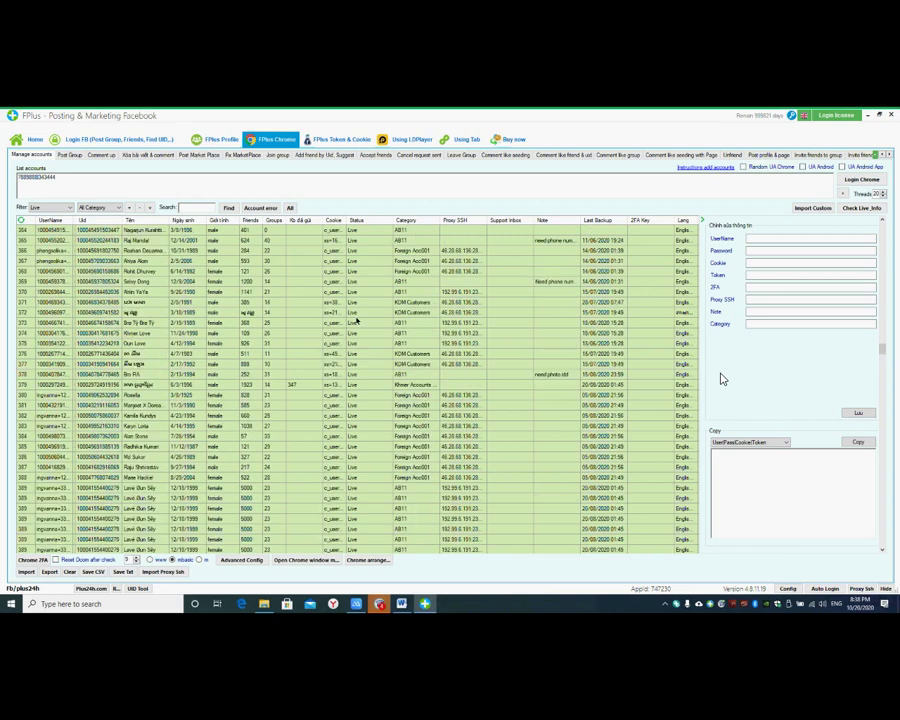
key(super+d)
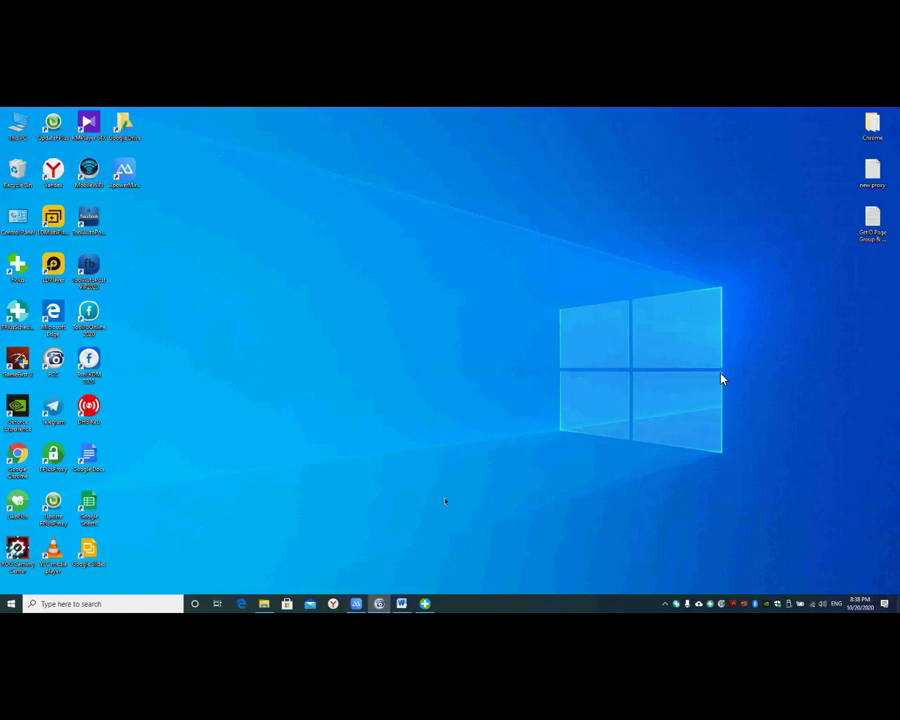
Launch Google Chrome from the desktop, view its list of user profiles, and minimize the browser
double_click(17, 455)
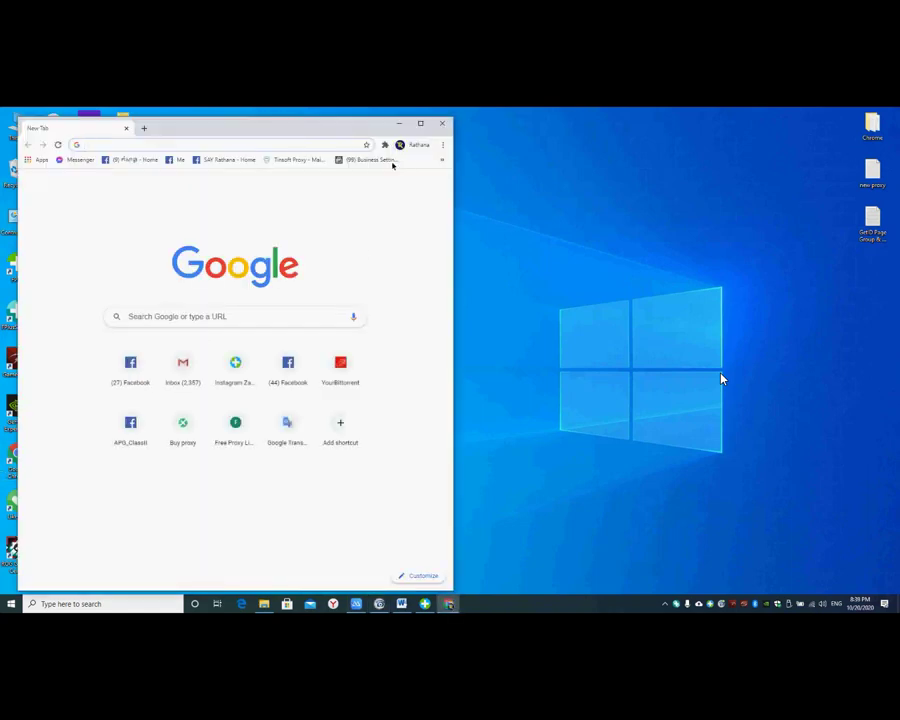
click(411, 145)
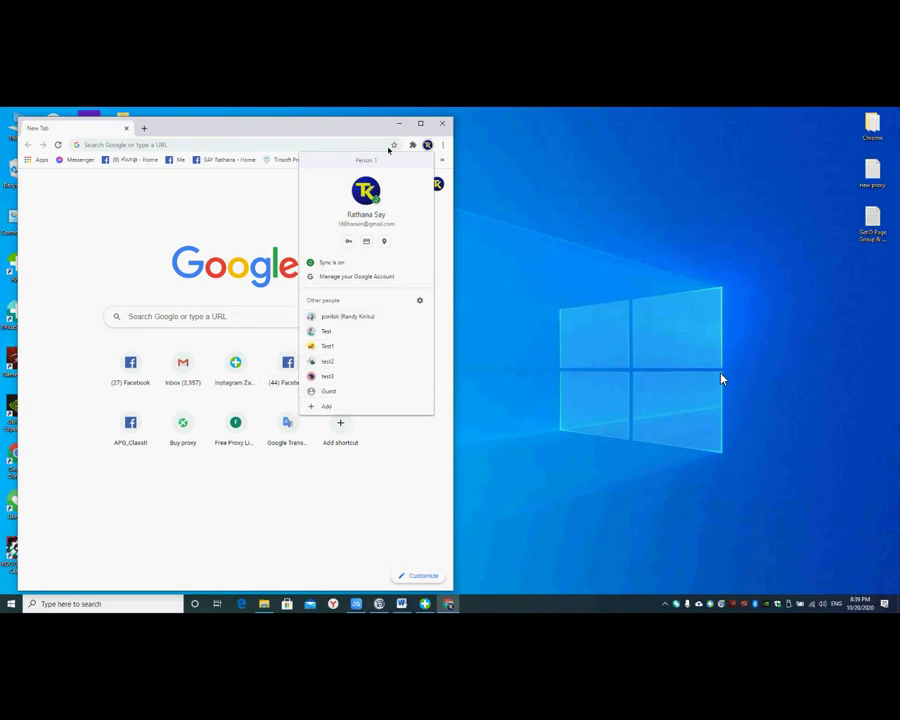
click(399, 123)
click(399, 123)
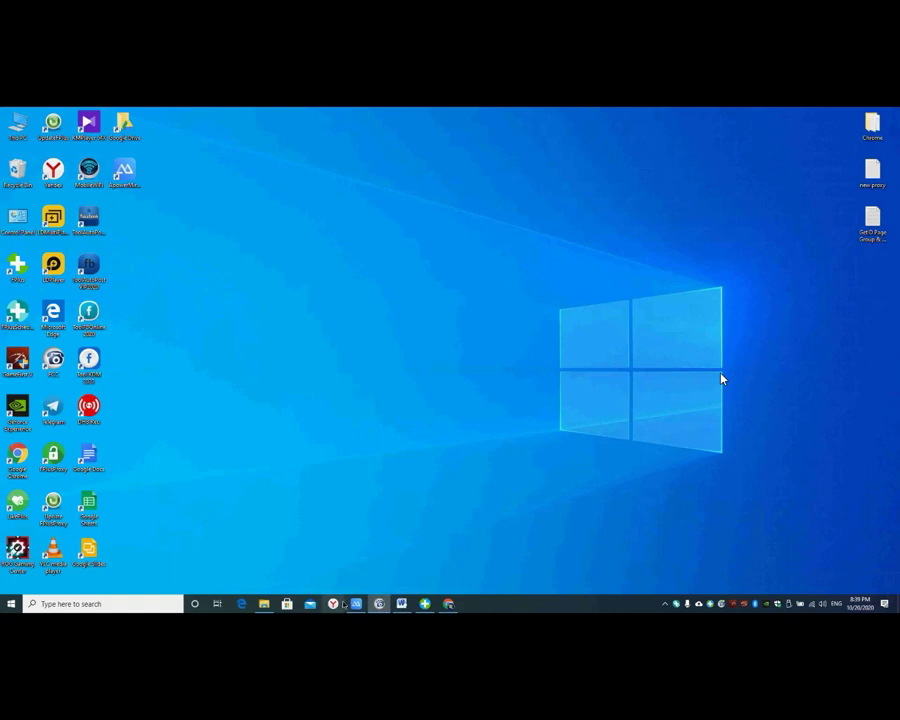
In the phone mirrored by ApowerMirror, open the cloned Facebook app numbered 2 and browse its news feed
click(355, 604)
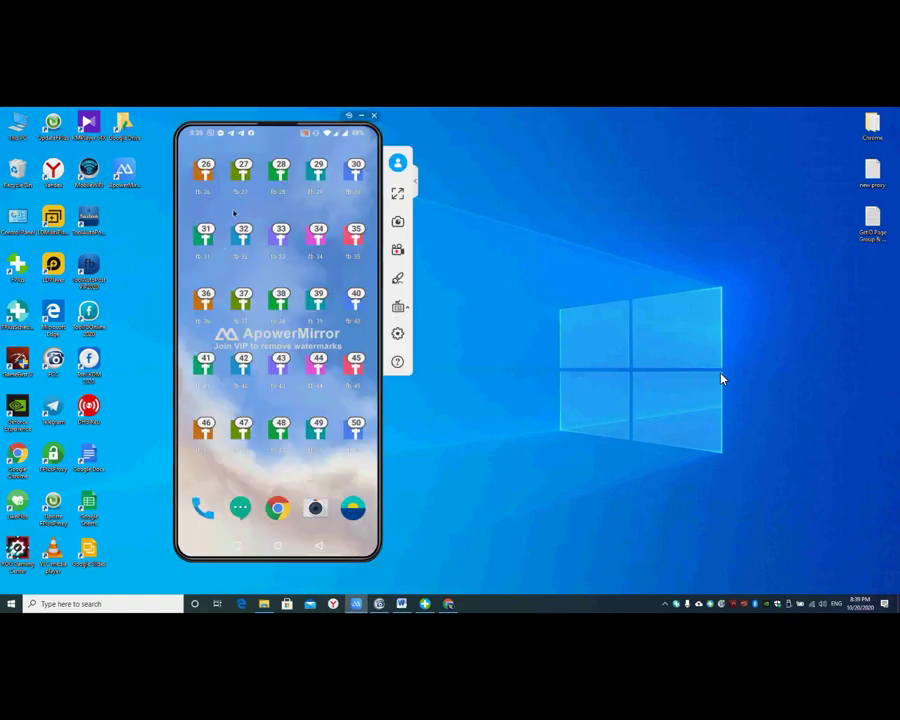
drag(247, 211, 344, 197)
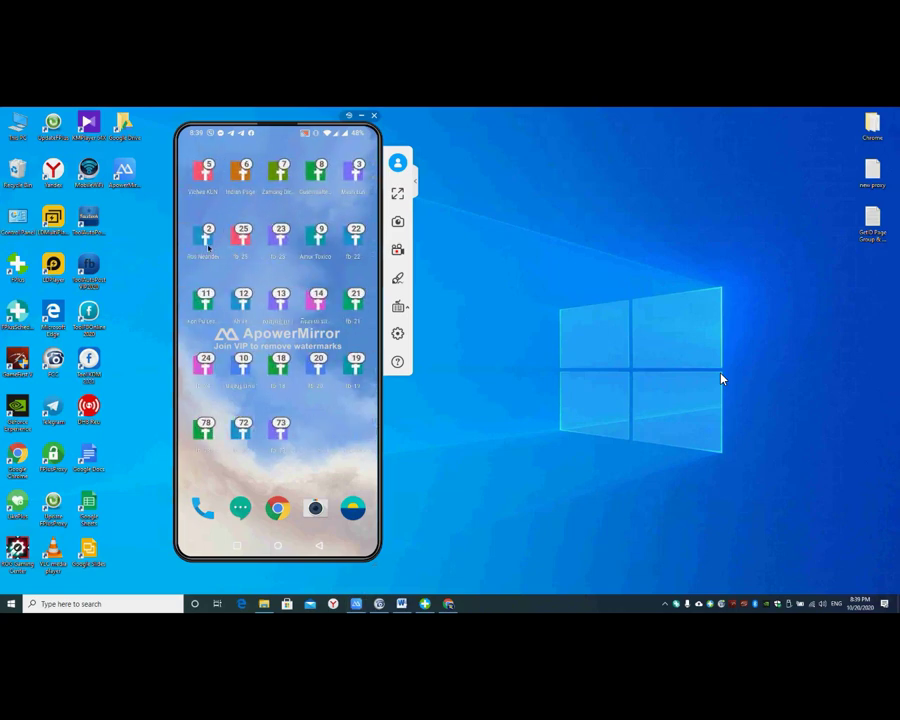
click(206, 243)
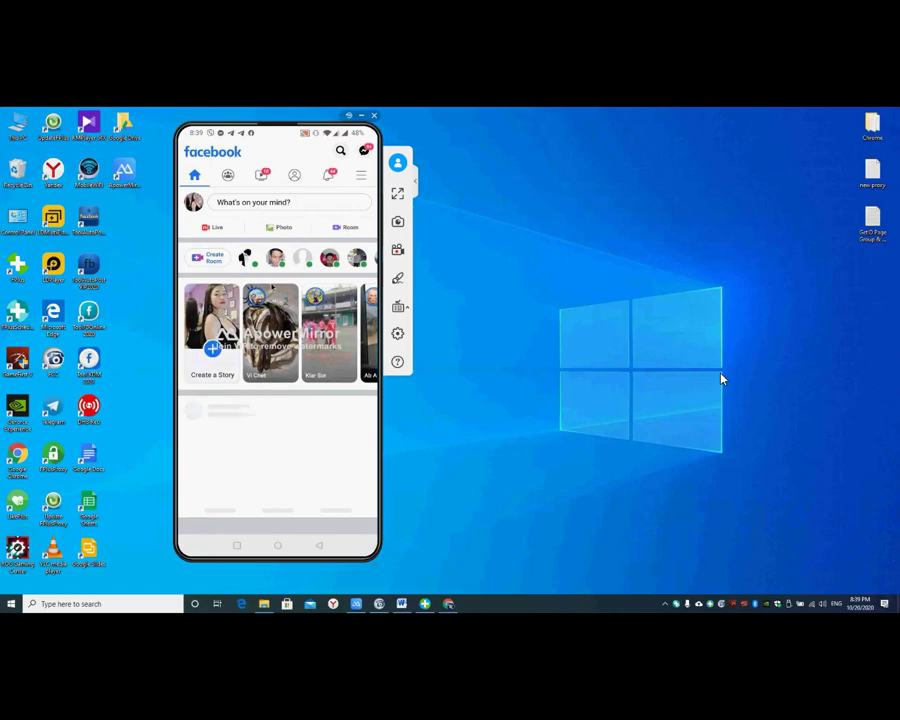
scroll(231, 229, down, 5)
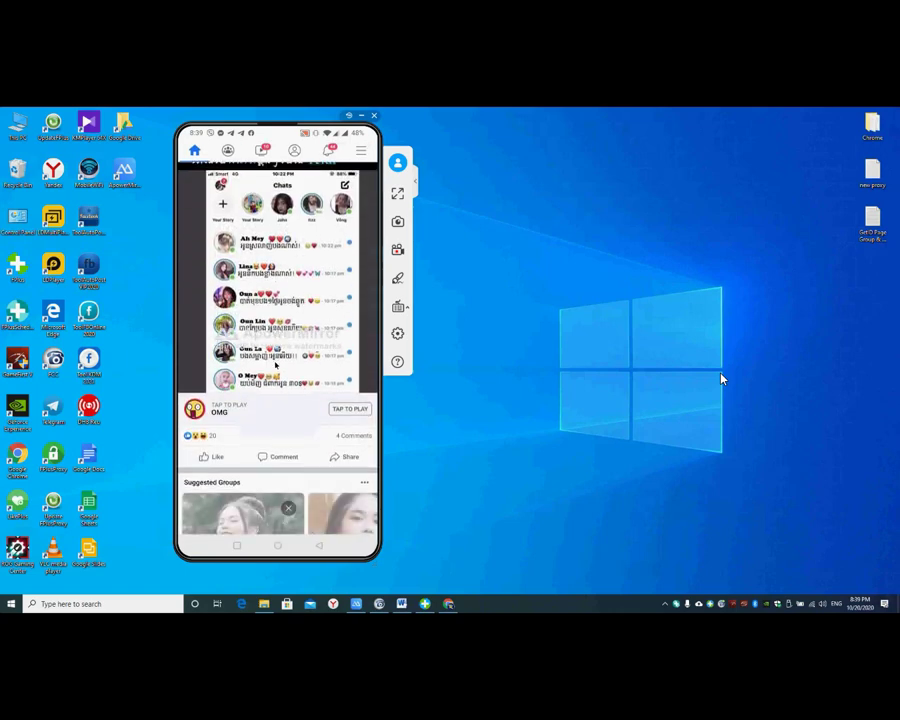
Leave the news feed of clone 2 and open other cloned Facebook apps from the phone's home screen, ending with number 13
scroll(231, 229, up, 5)
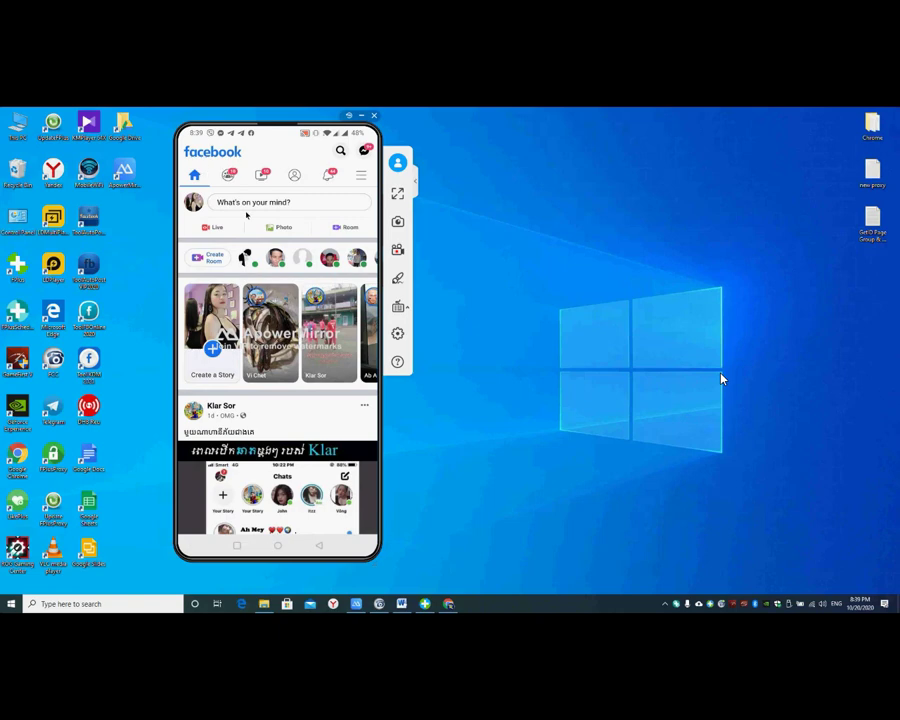
click(276, 546)
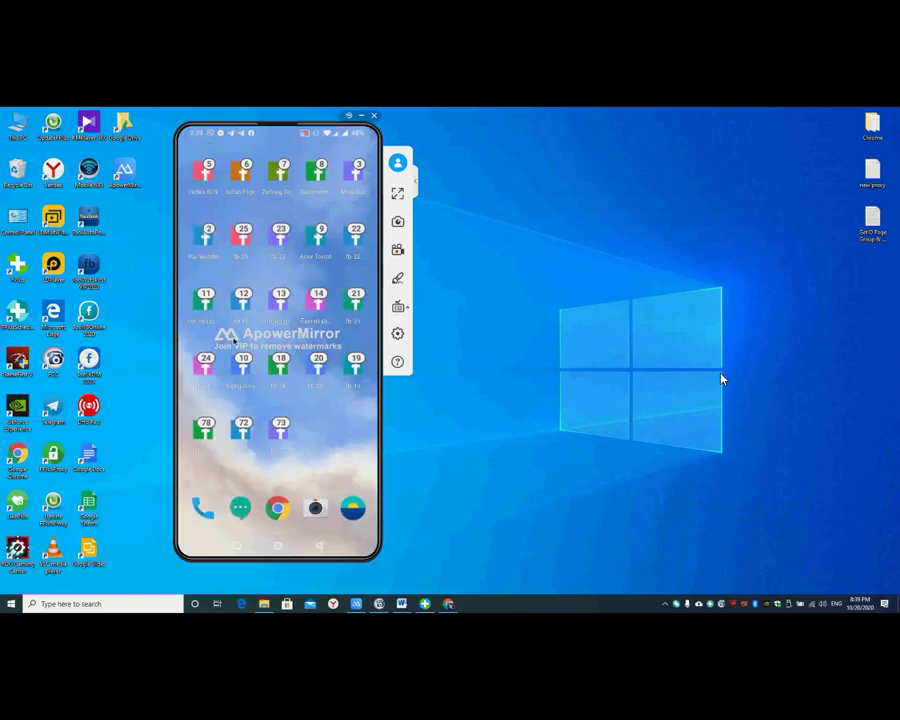
click(234, 180)
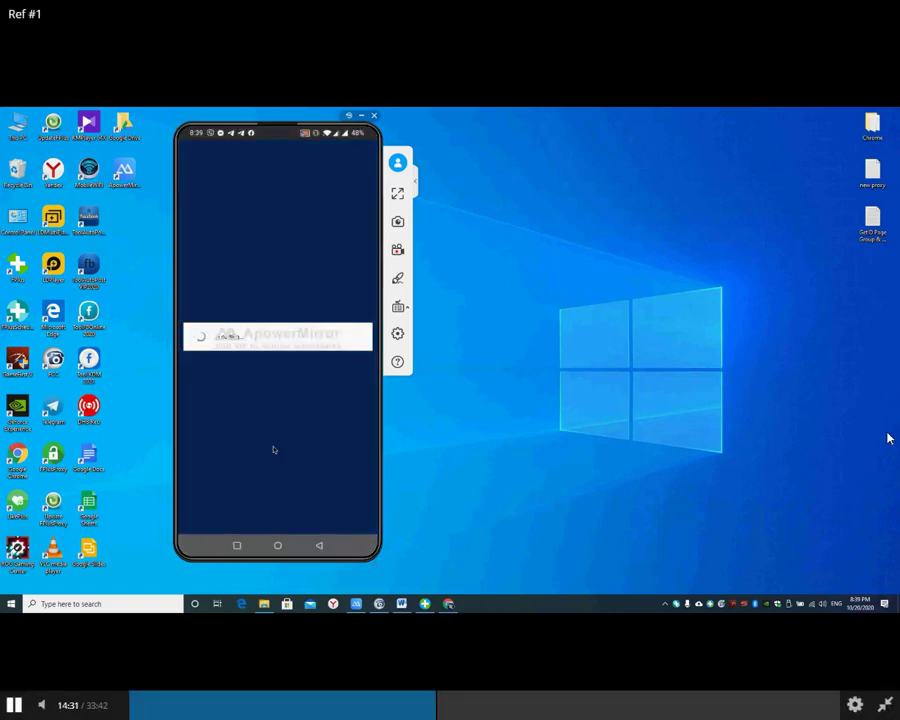
click(277, 546)
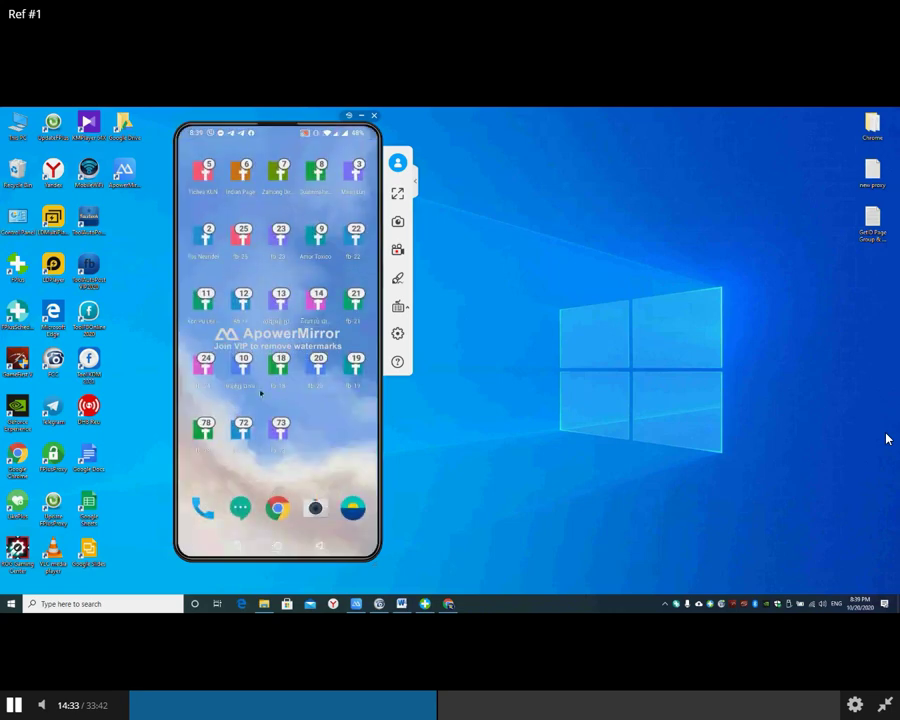
click(281, 305)
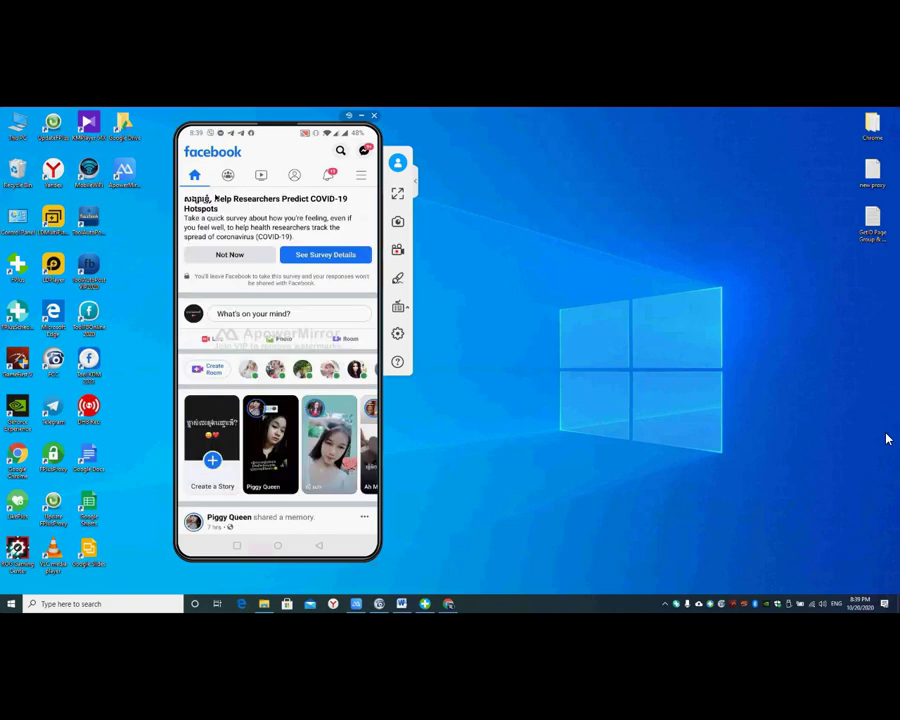
Examine the phone's notifications for the IP address and location reported by the fb-13 and fb-17 clones, and close the notification shade
drag(241, 139, 270, 305)
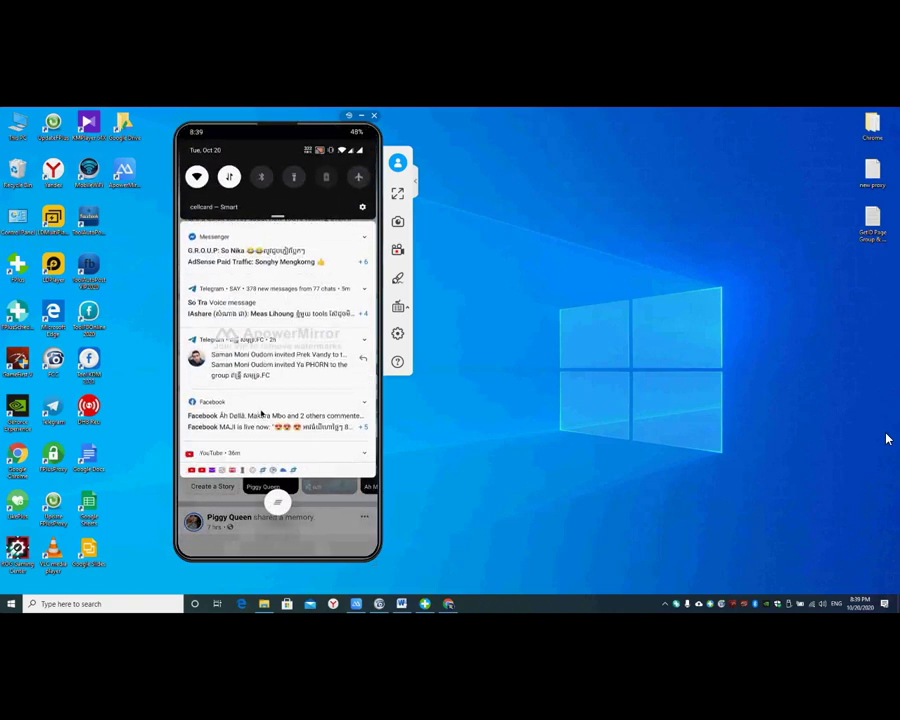
scroll(241, 448, down, 6)
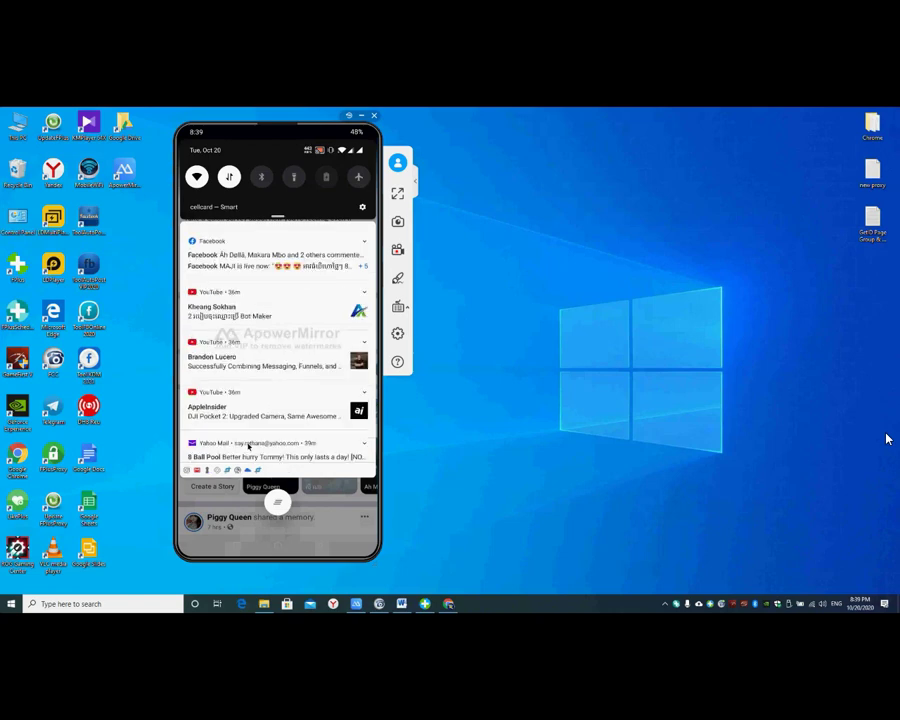
scroll(255, 432, down, 5)
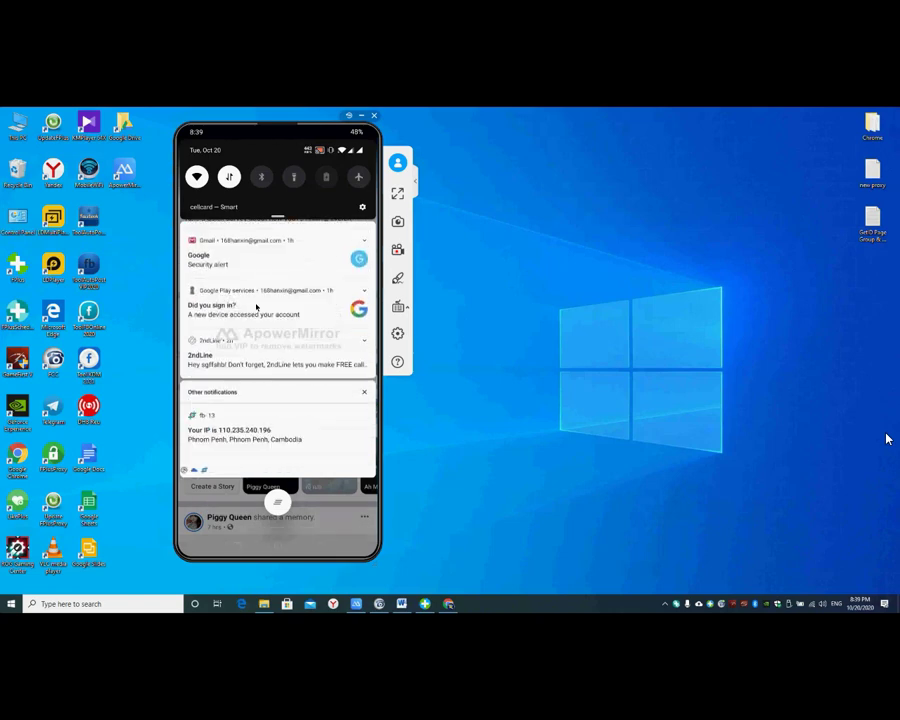
drag(271, 397, 277, 301)
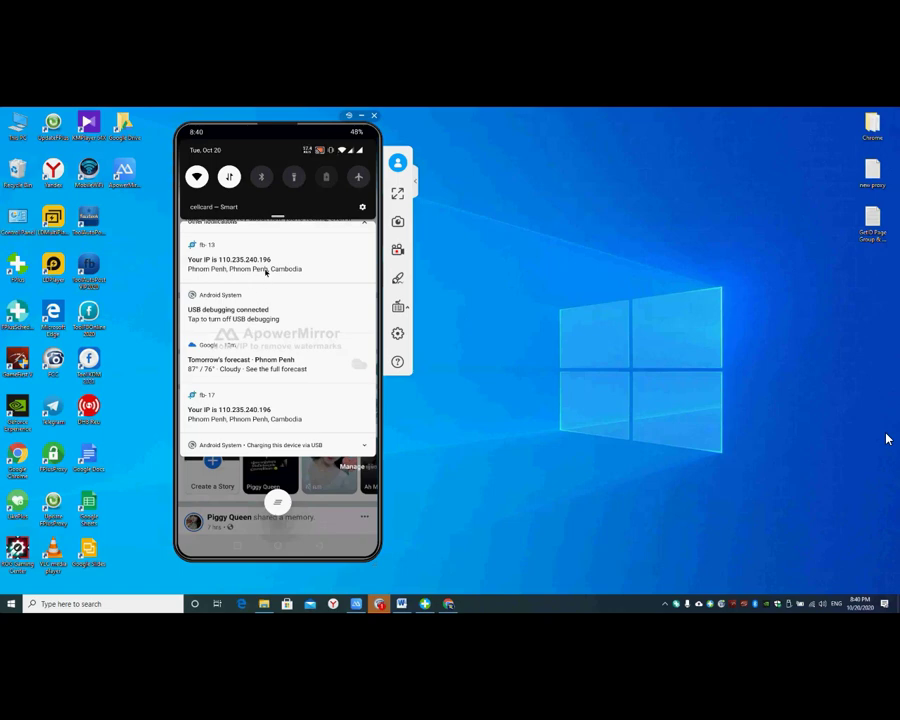
drag(262, 266, 266, 294)
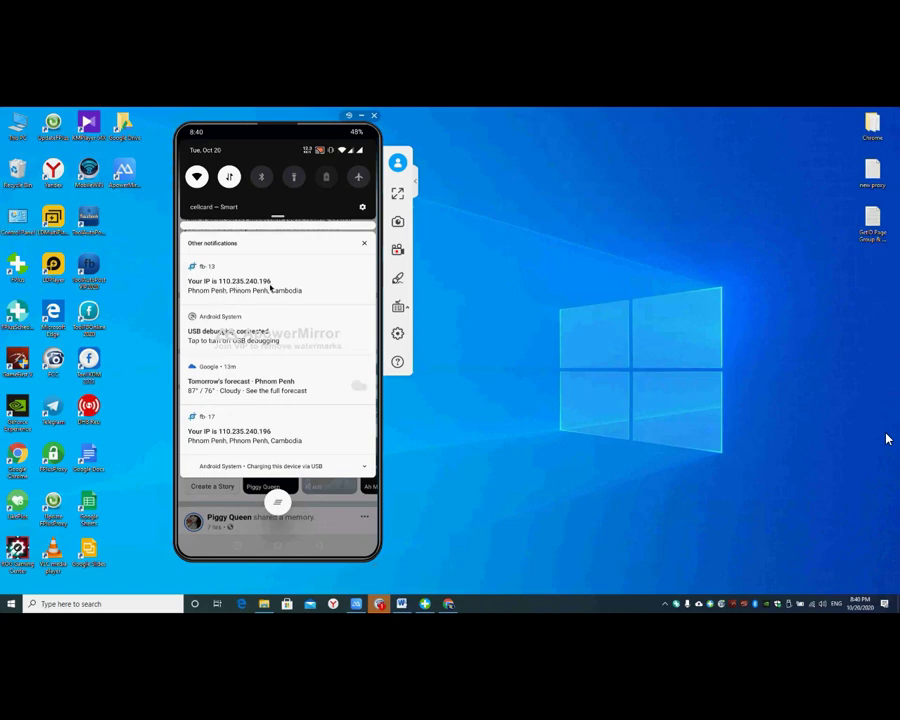
drag(268, 290, 275, 315)
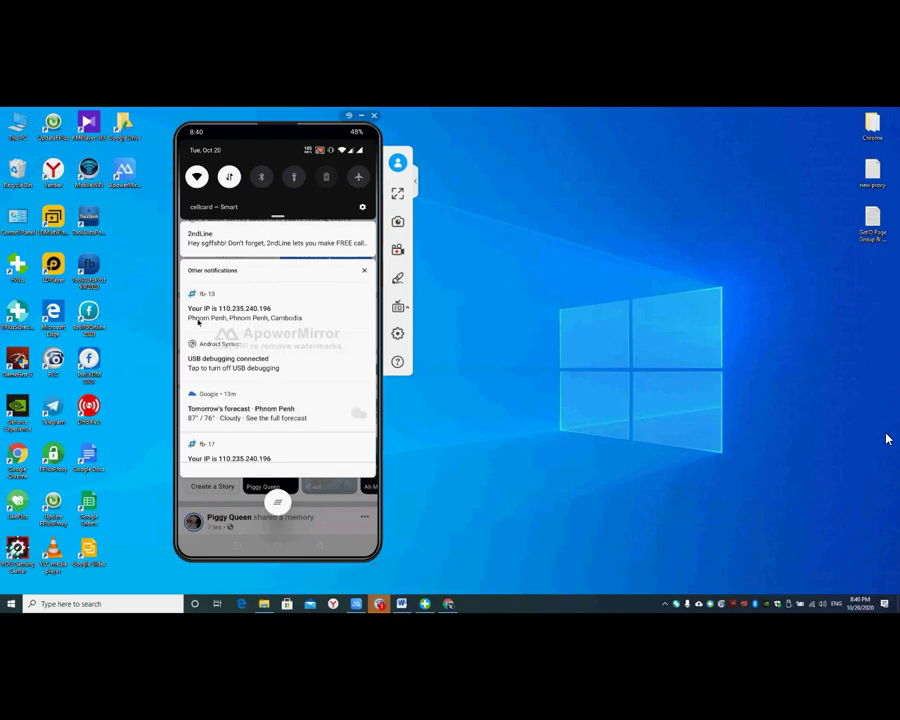
drag(249, 315, 265, 284)
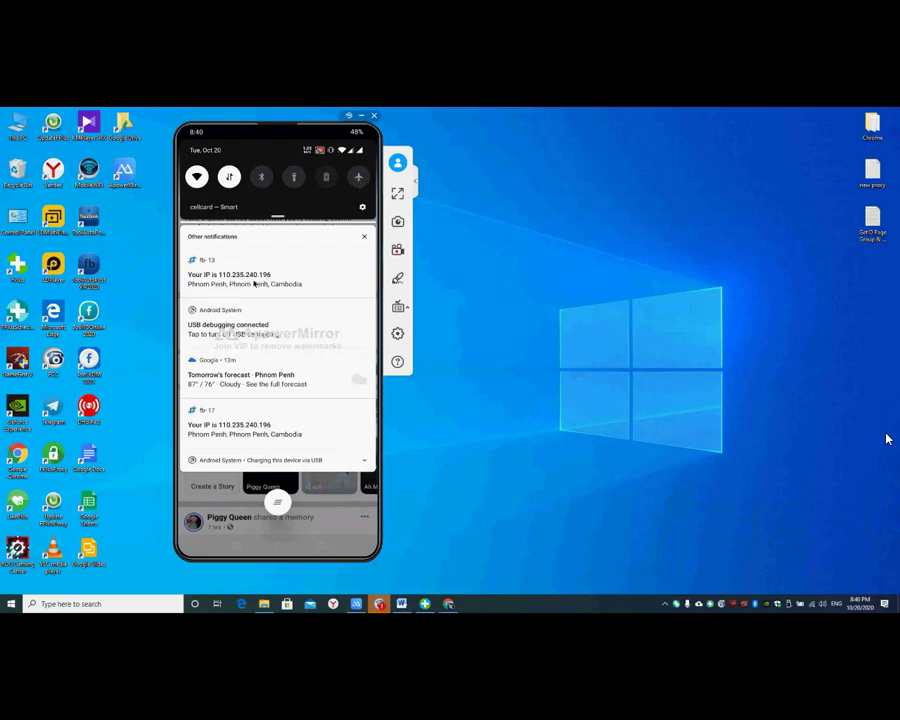
scroll(277, 410, down, 2)
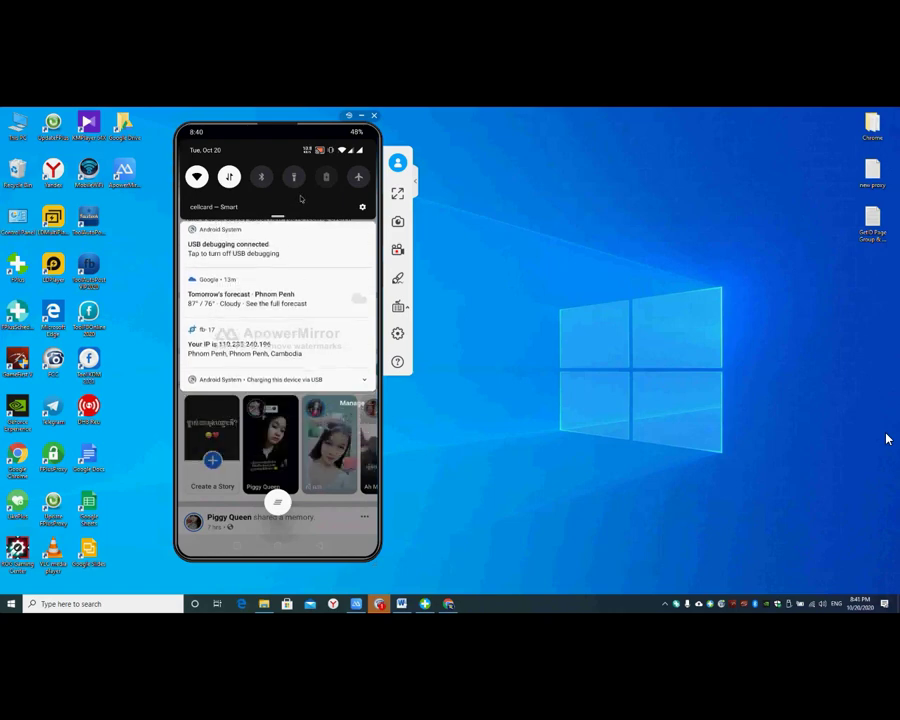
click(250, 475)
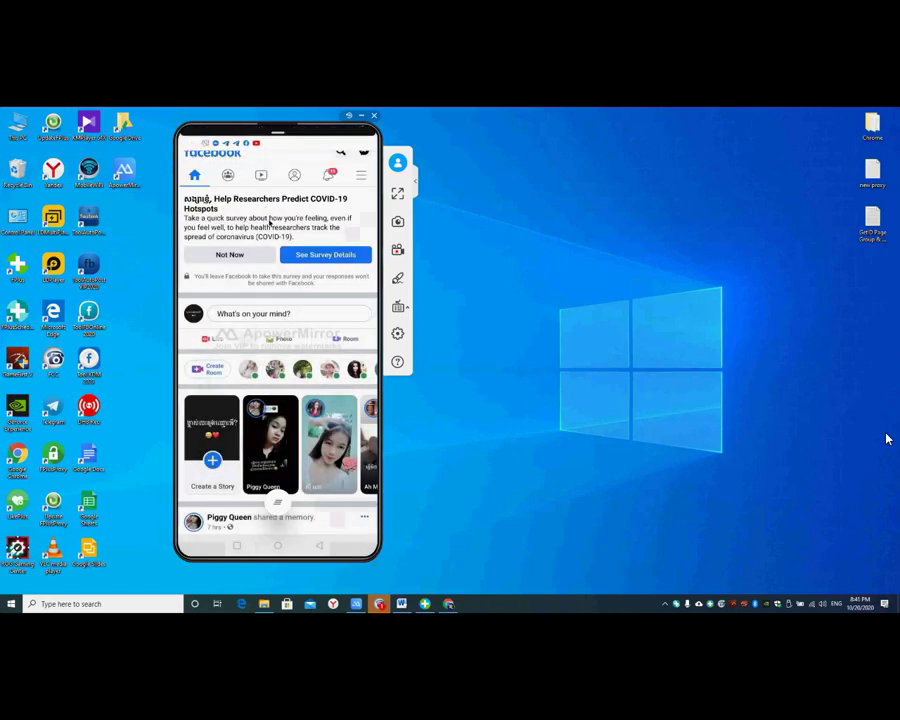
Return to the phone's home screen, view the KillApps Pro app, and minimize the phone mirror window
click(273, 548)
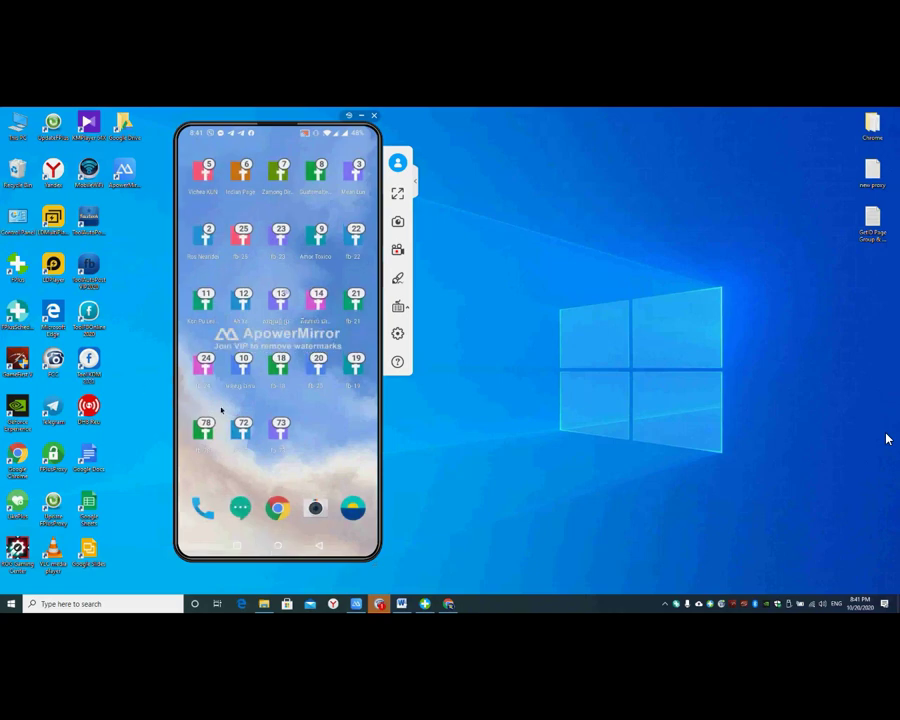
click(236, 547)
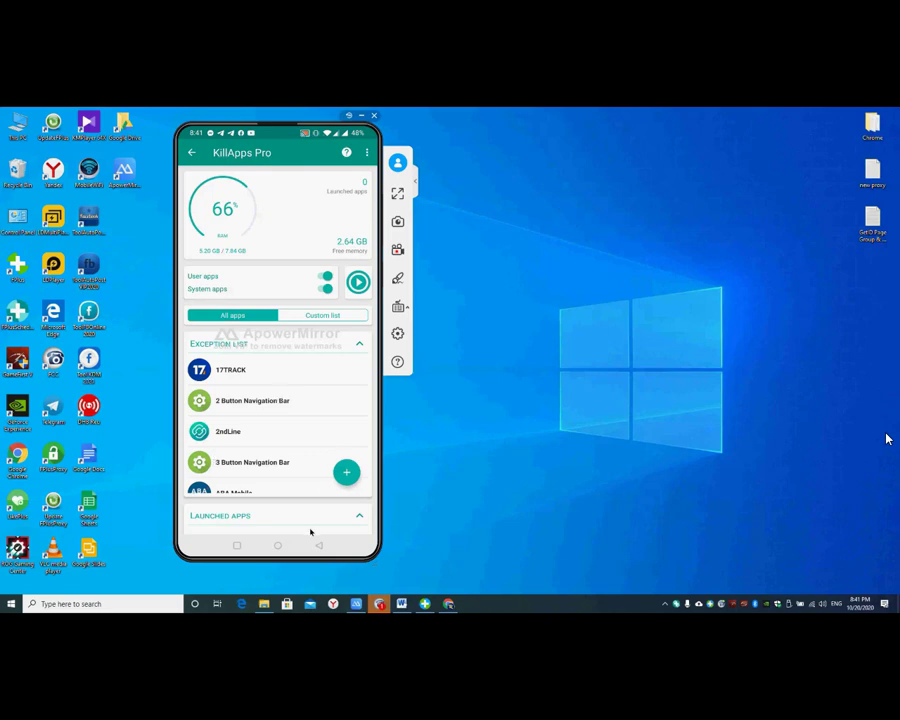
click(279, 546)
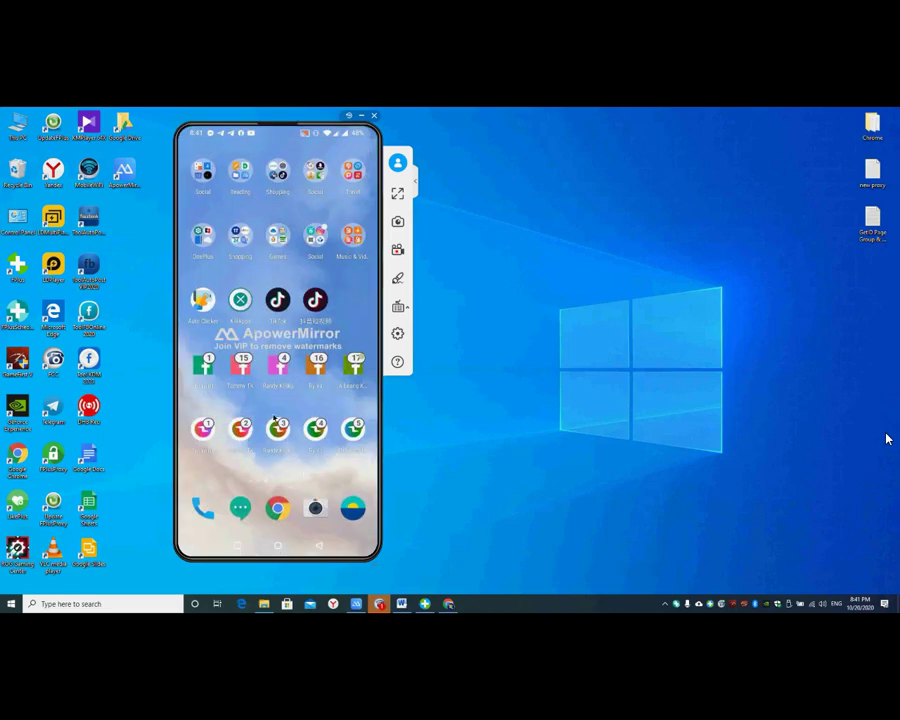
click(361, 115)
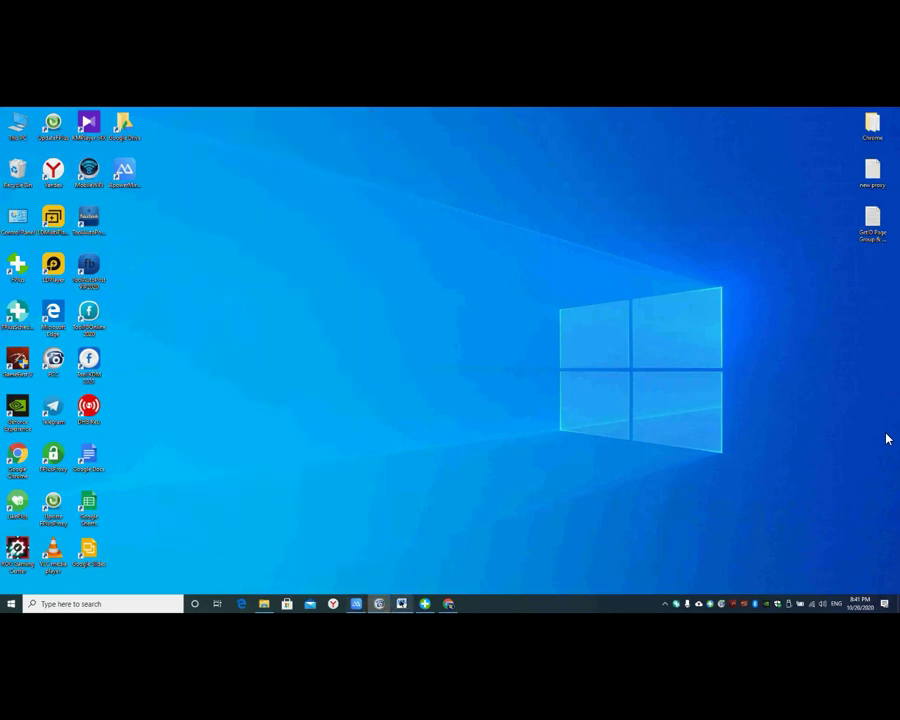
Switch to the Word lesson document and highlight Super Clone in the list of phone cloning apps
click(401, 603)
scroll(396, 525, down, 3)
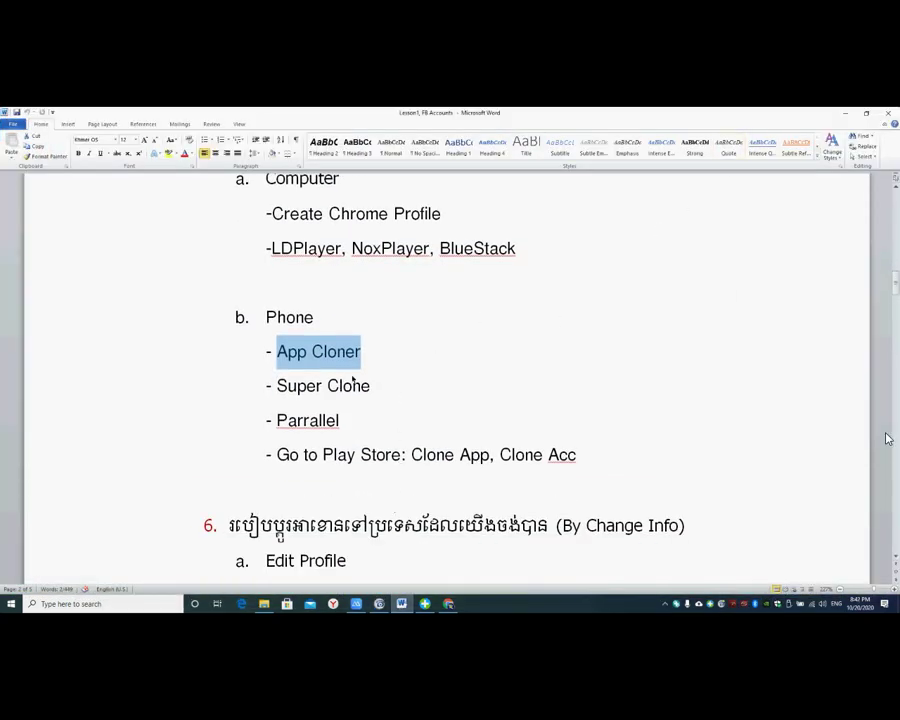
scroll(310, 370, down, 1)
drag(277, 335, 355, 336)
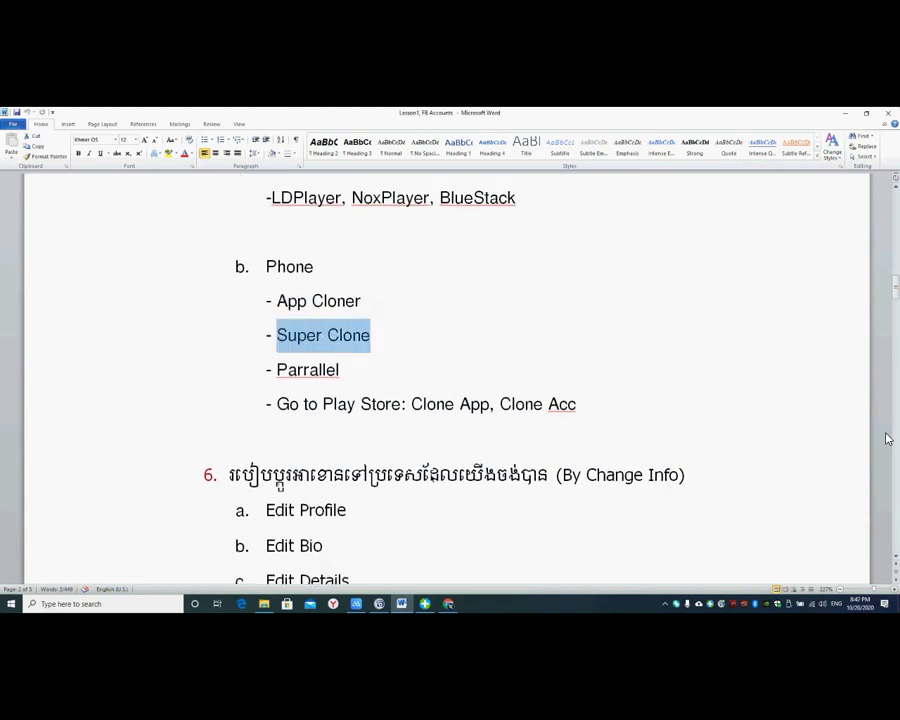
Switch to the mirrored phone in ApowerMirror and search the Google Play Store for "super clone"
click(357, 604)
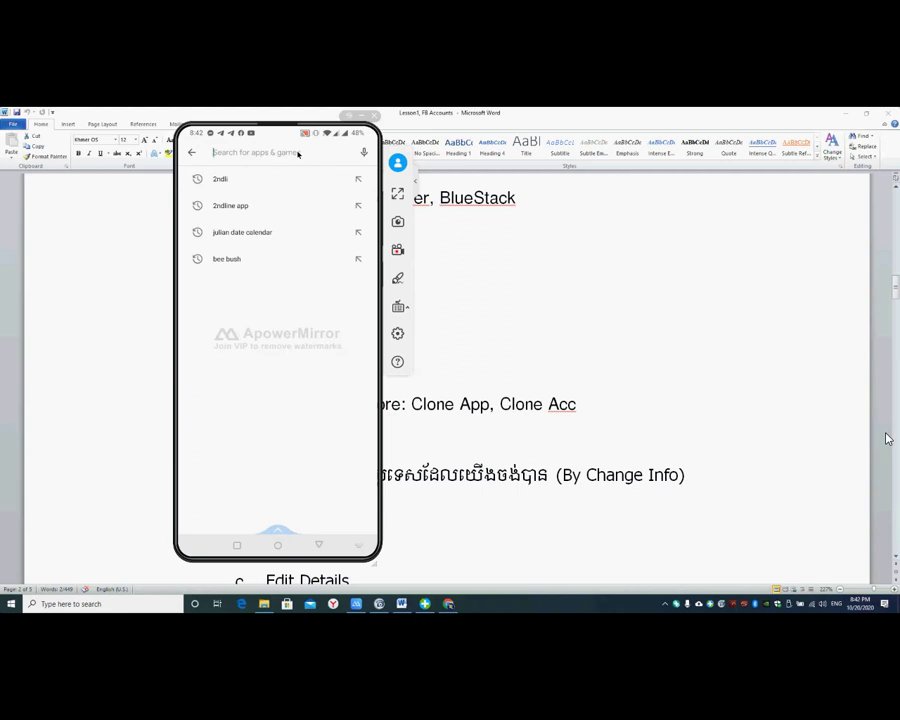
text(sup)
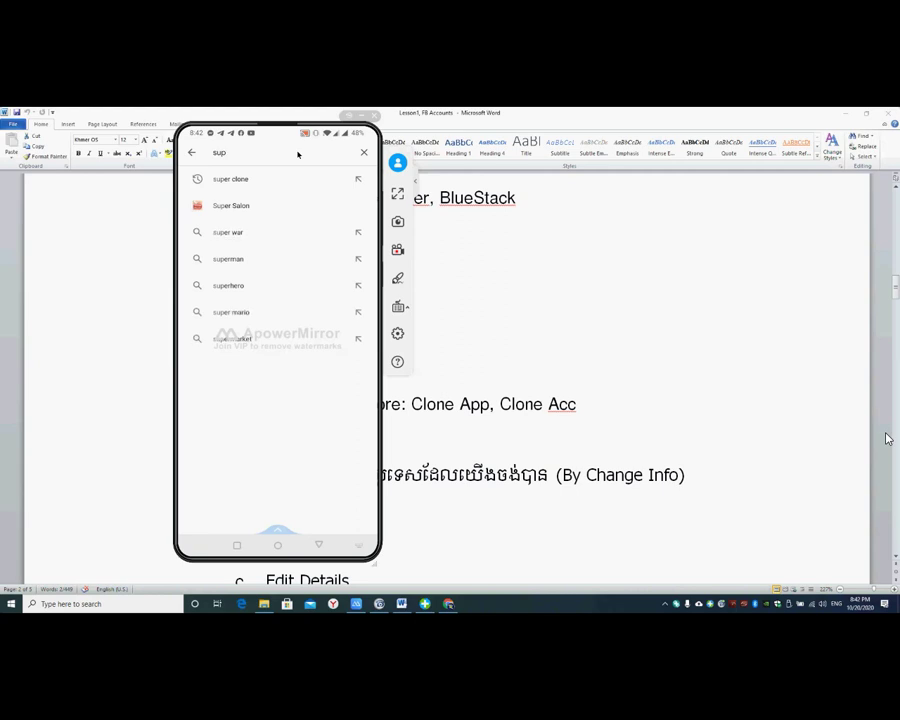
click(246, 190)
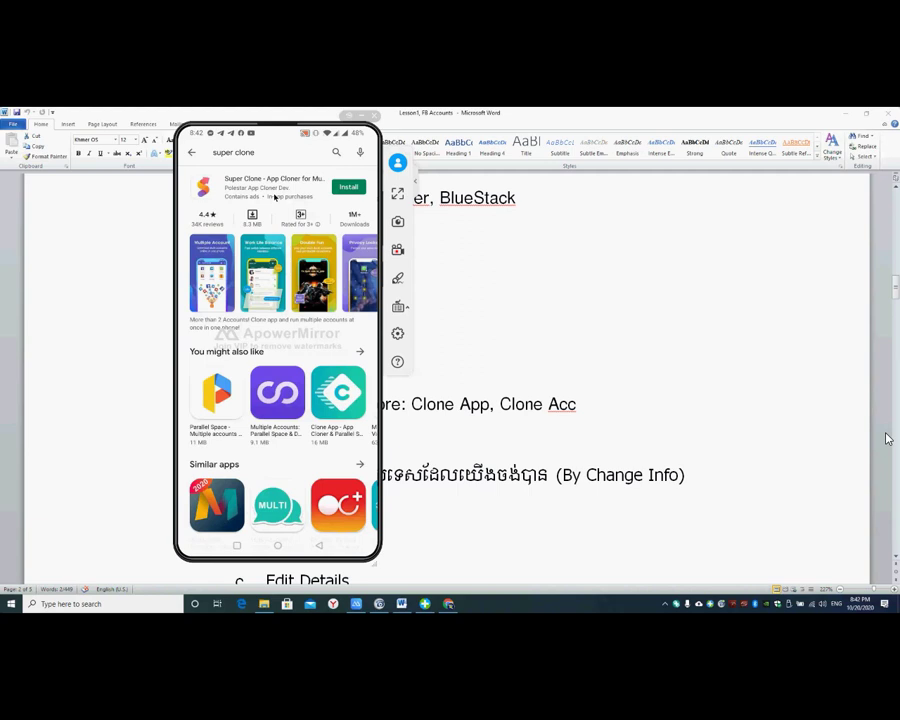
Go to the phone's home screen page of Facebook clones and open the cloned app fb-02
click(277, 544)
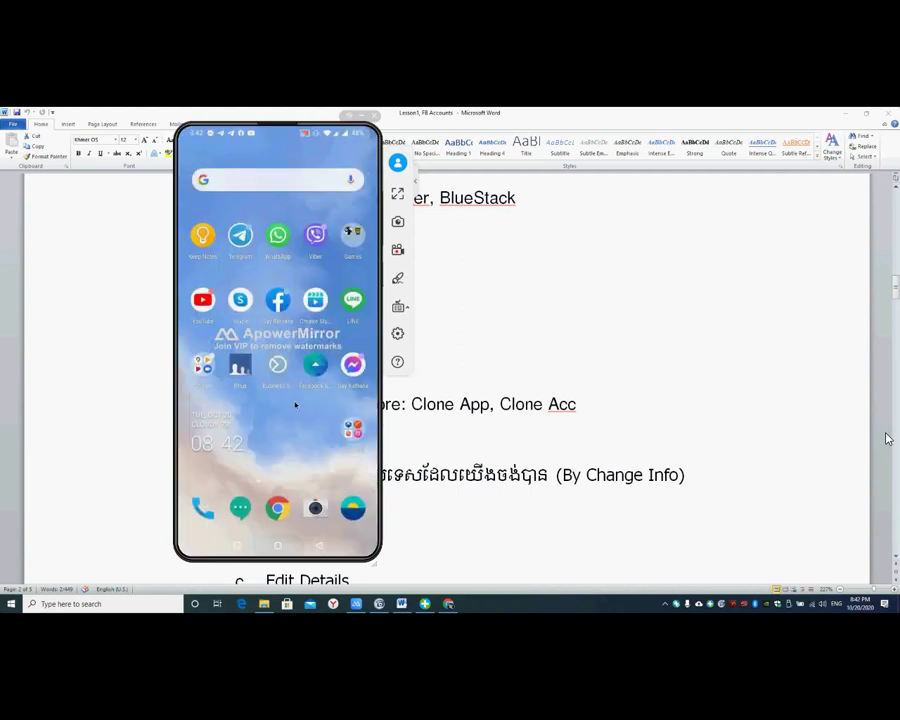
drag(295, 404, 228, 210)
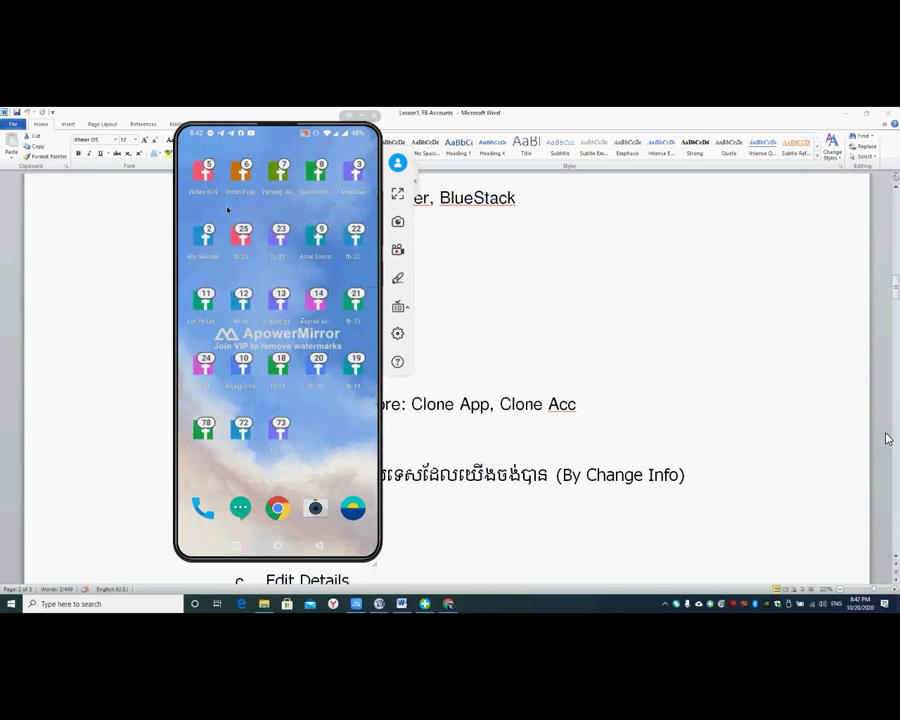
click(240, 182)
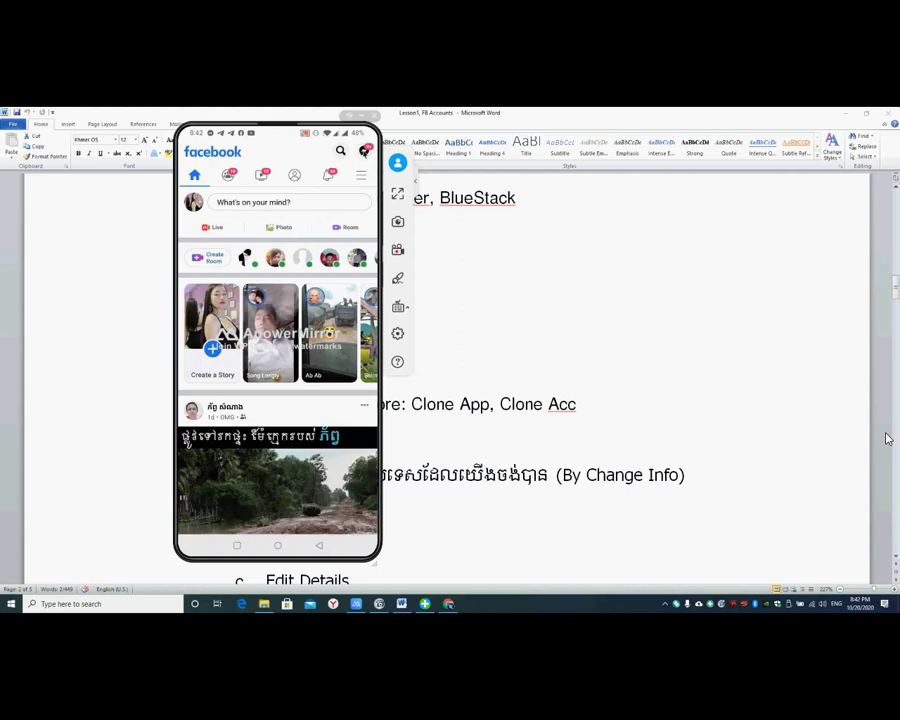
Return to the Play Store's Super Clone results through the recent apps and view the Parallel Space app page
click(277, 545)
click(237, 545)
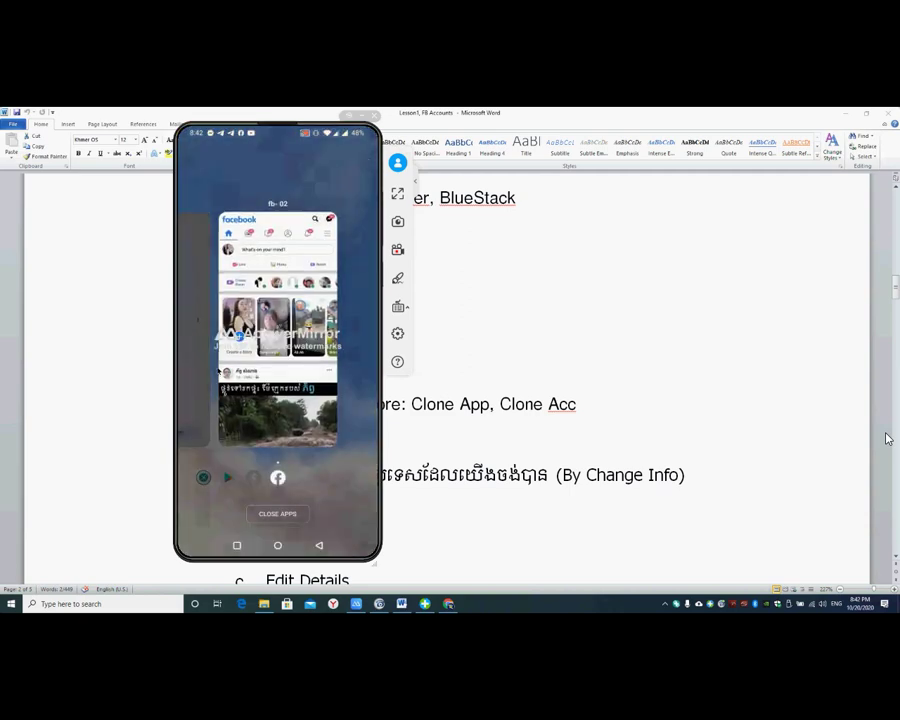
drag(219, 300, 320, 300)
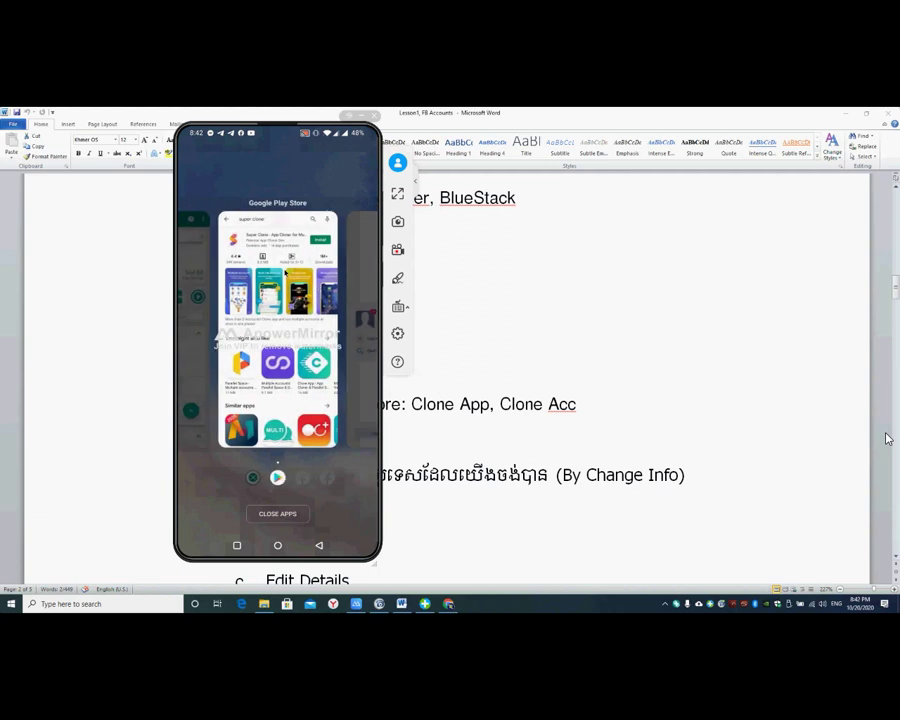
click(255, 200)
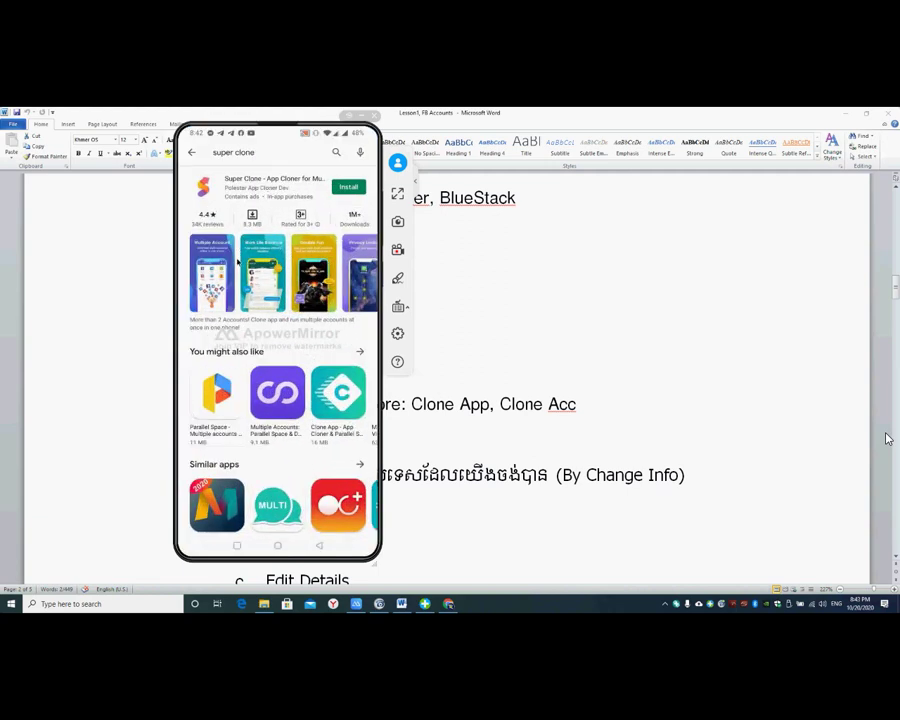
click(218, 395)
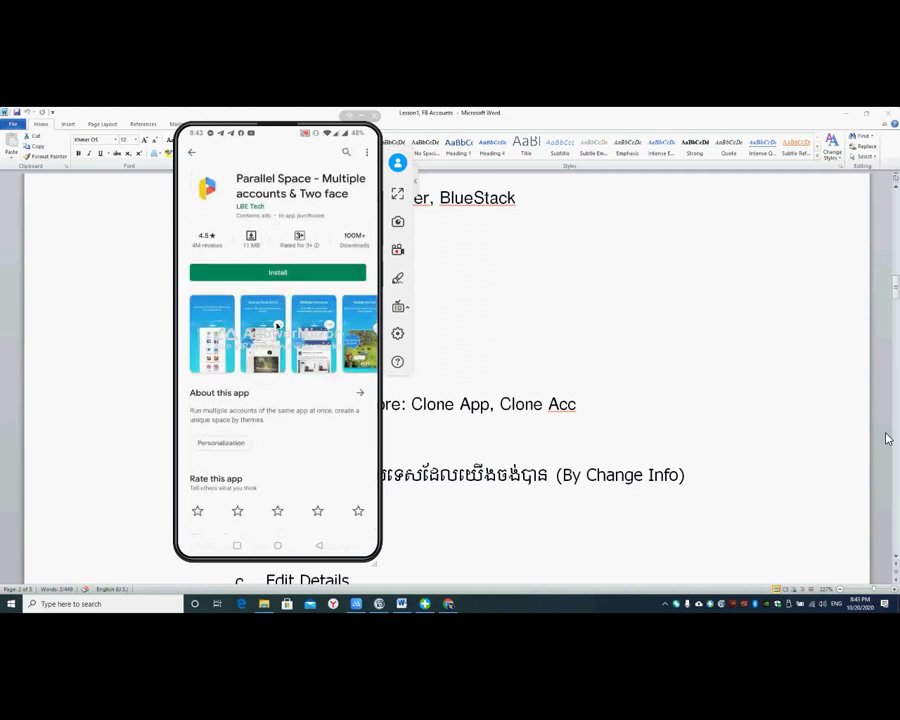
click(190, 154)
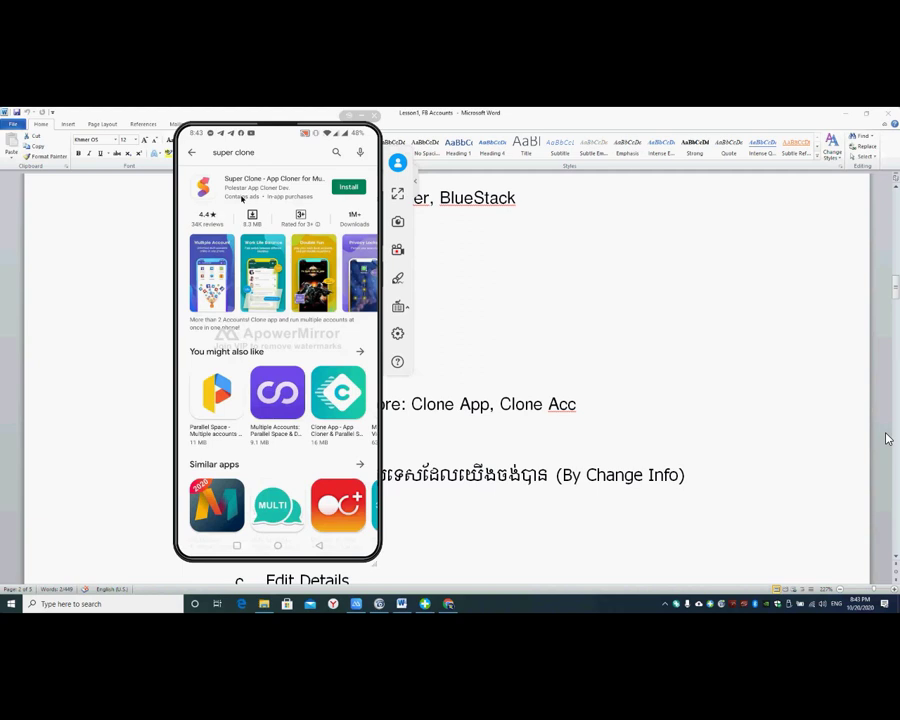
Leave the Super Clone results and search the Google Play Store for "appcloner"
click(191, 152)
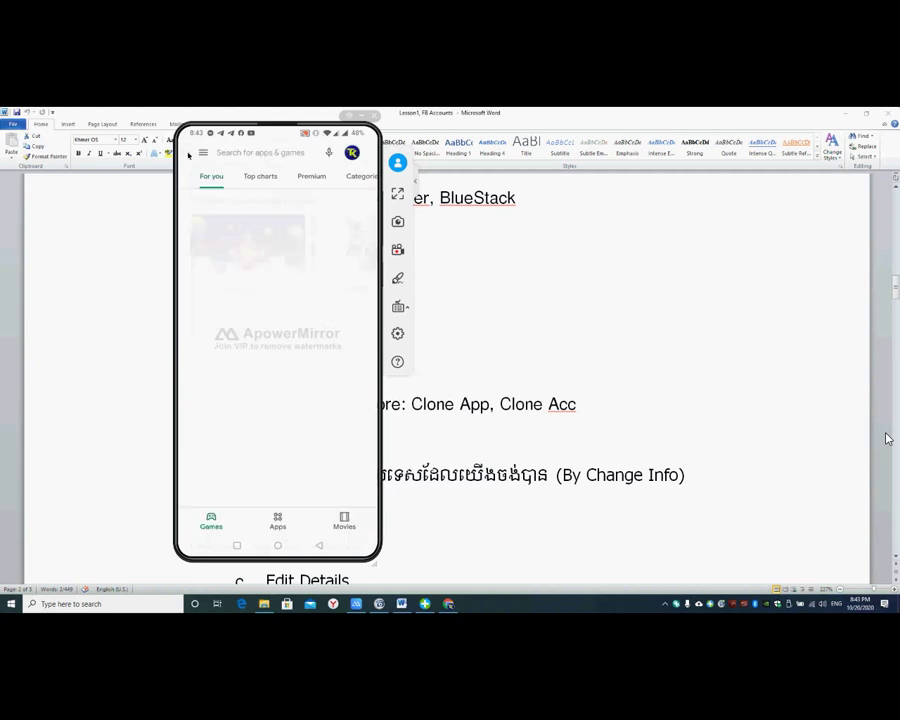
click(267, 152)
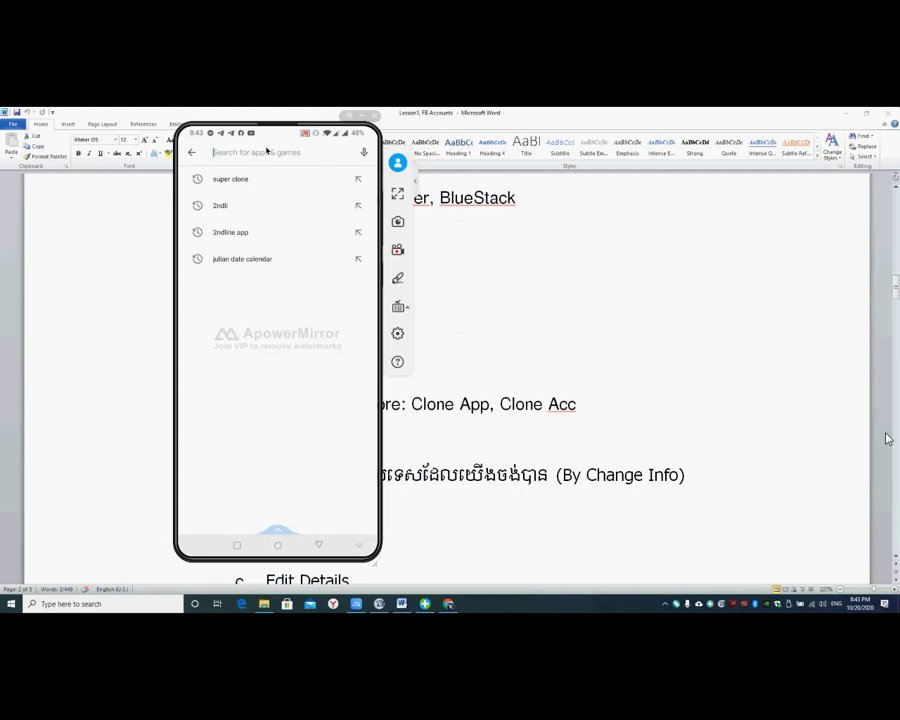
text(app)
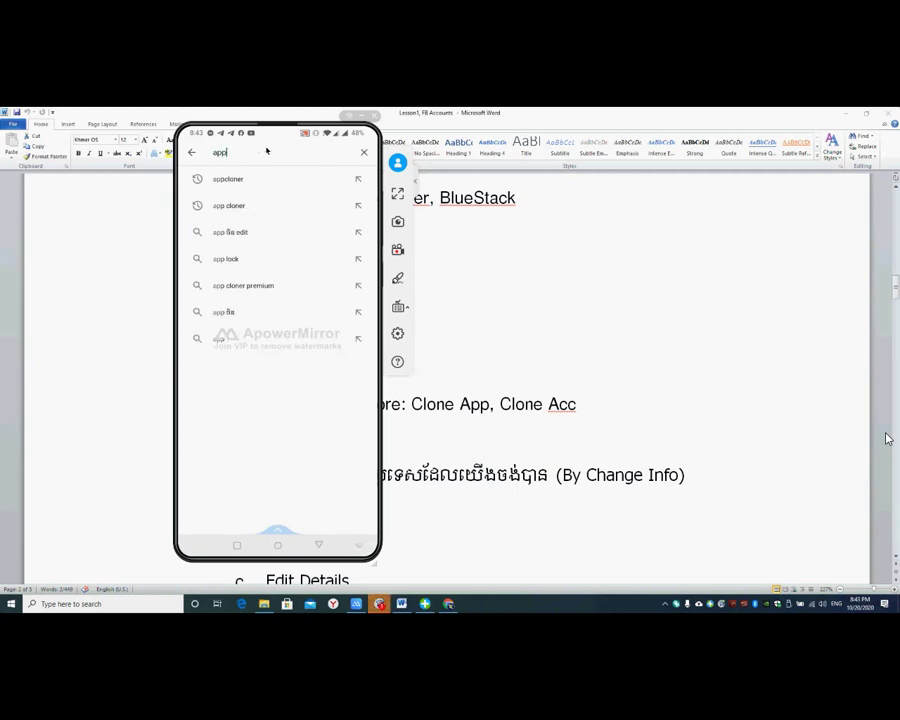
click(259, 182)
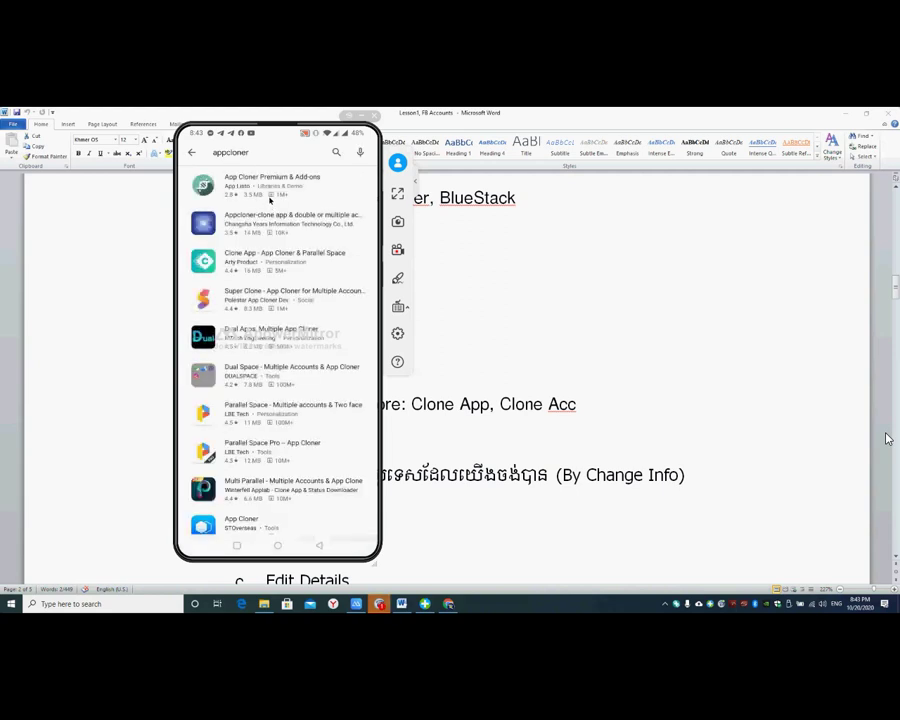
Open the App Cloner Premium & Add-ons page from the Play Store results and look through its ratings and reviews
click(269, 200)
scroll(258, 361, down, 5)
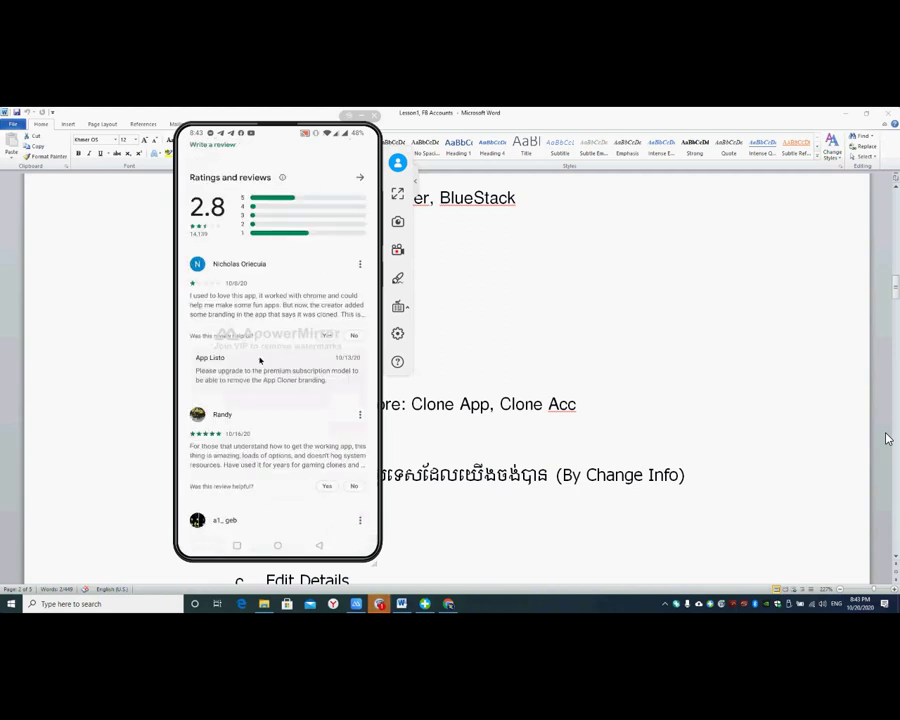
scroll(260, 360, down, 3)
scroll(264, 346, up, 8)
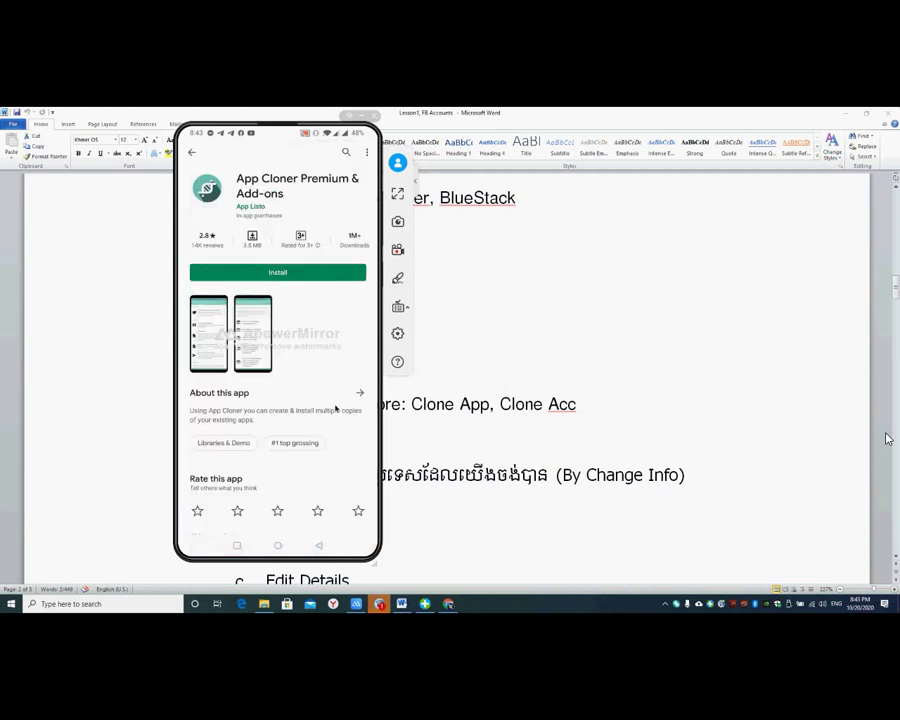
Open the full About this app details for App Cloner Premium & Add-ons and read down to the app info
click(357, 389)
scroll(333, 365, down, 3)
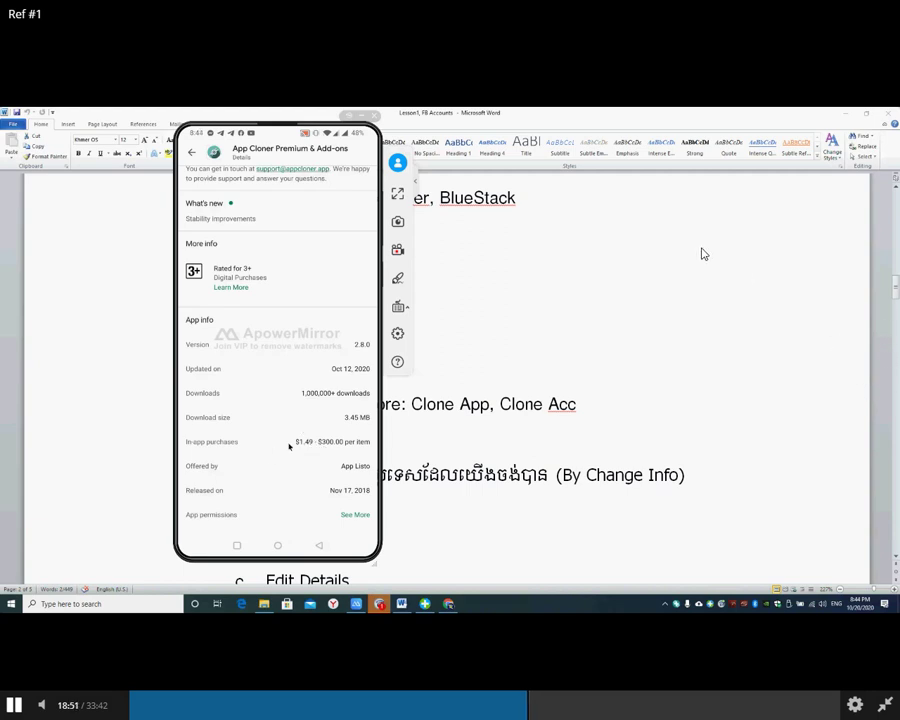
scroll(289, 400, up, 3)
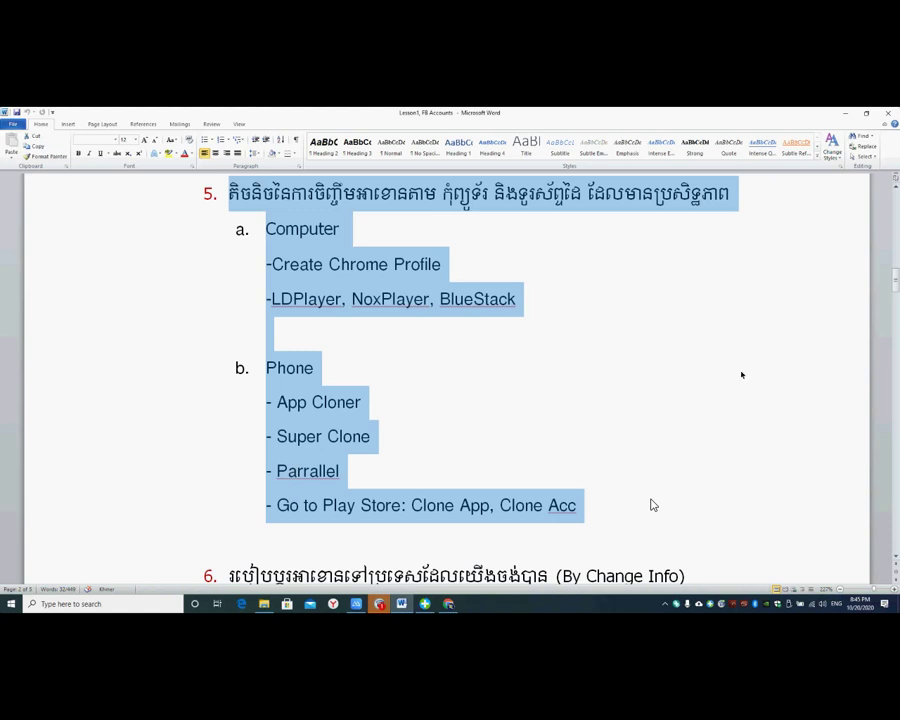
Review the computer and phone methods in section 5 of the Word notes through to section 6, and minimize the document window
click(524, 367)
scroll(285, 350, down, 3)
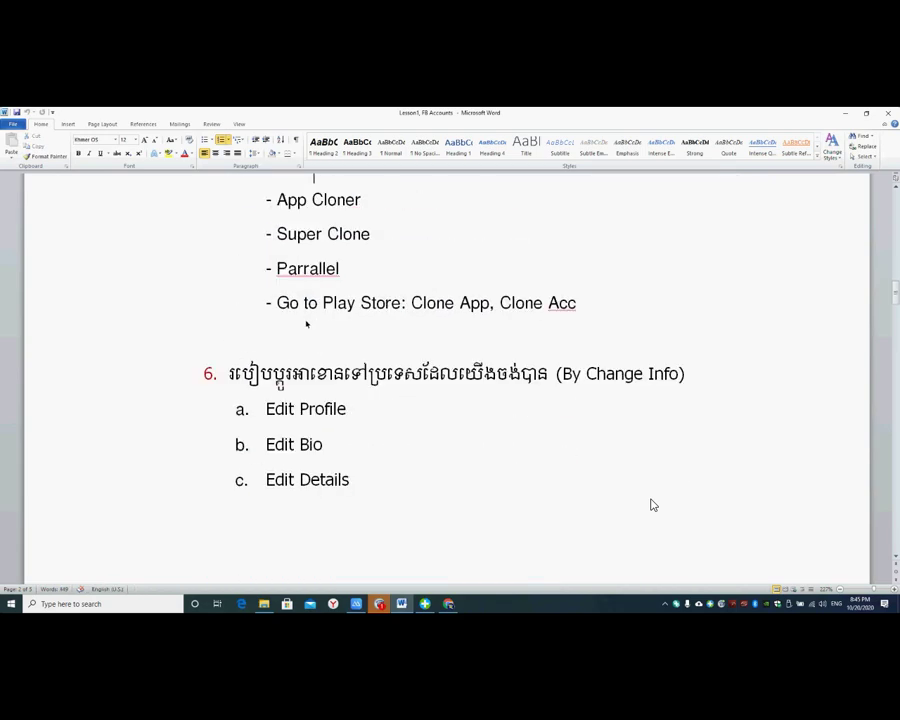
scroll(357, 297, up, 4)
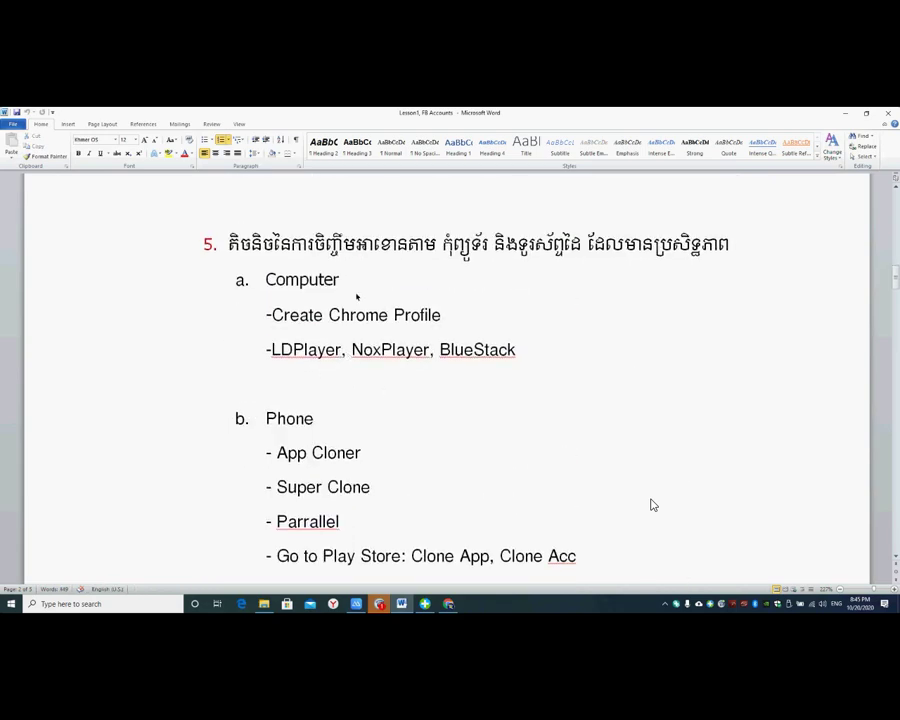
scroll(330, 285, down, 7)
scroll(650, 505, up, 3)
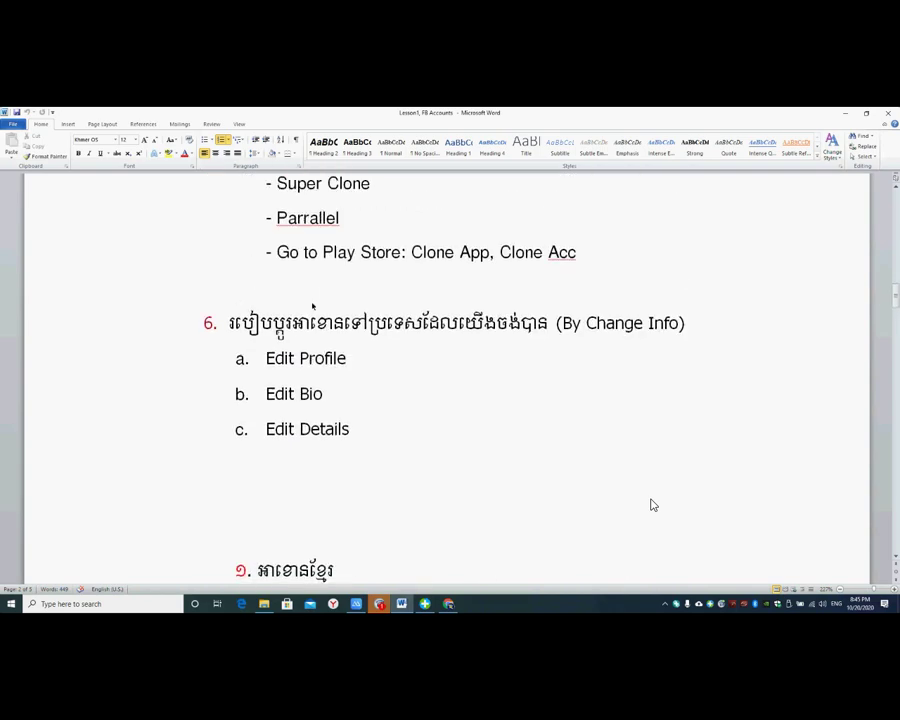
scroll(650, 505, up, 7)
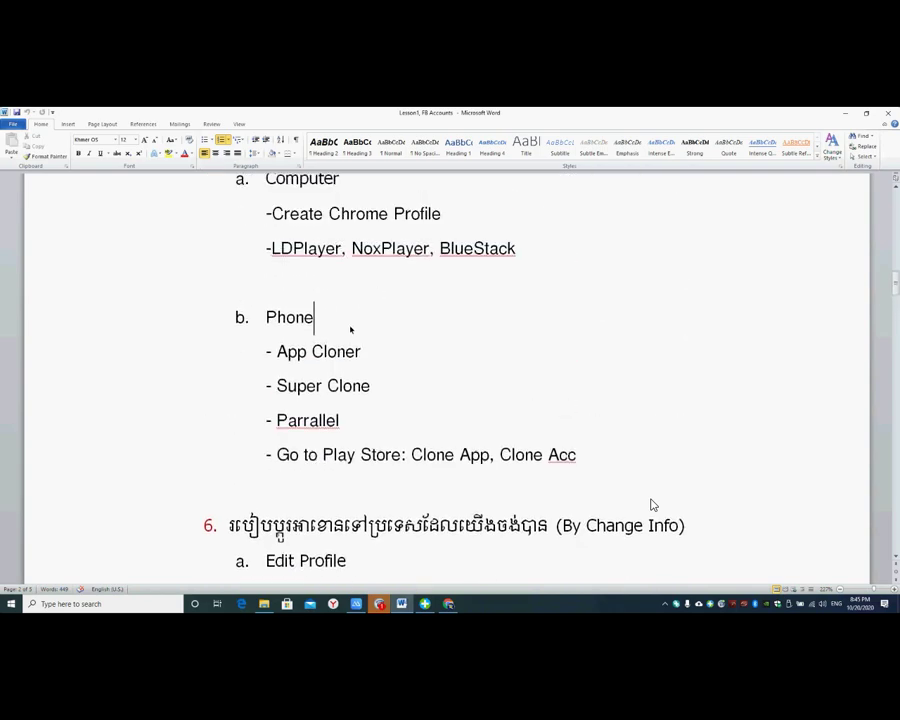
scroll(650, 505, down, 1)
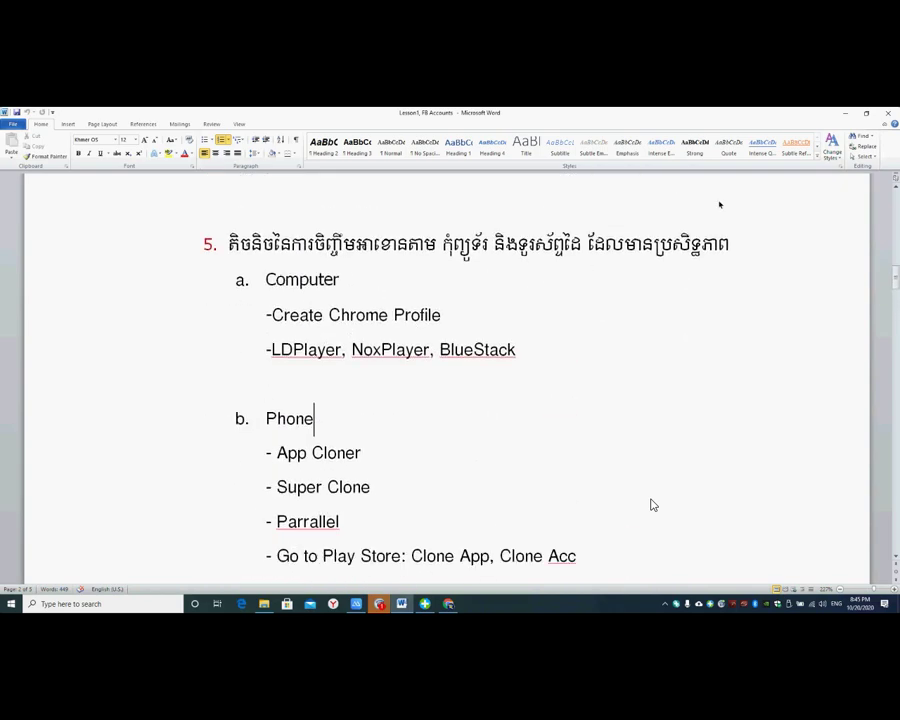
click(845, 115)
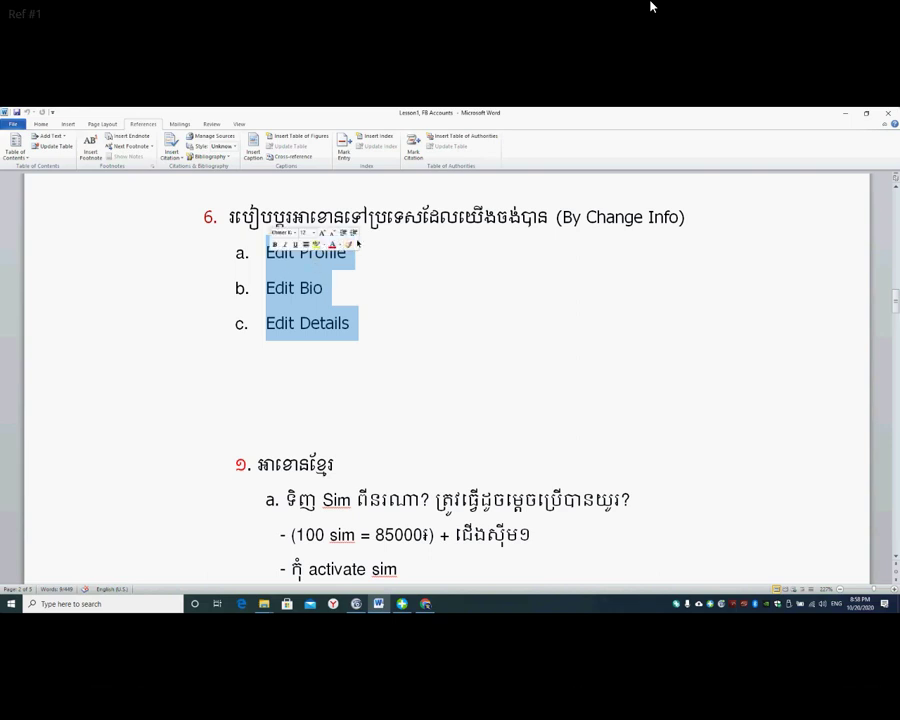
In section 6 of the Word notes, highlight the Edit Profile line and the whole list from Edit Profile to Edit Details
click(364, 316)
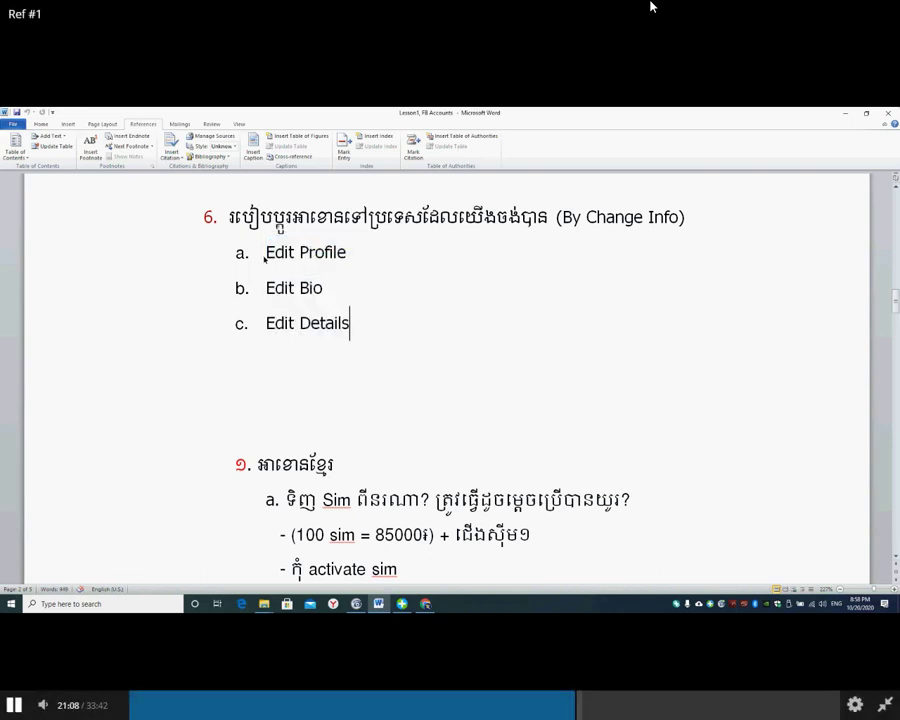
drag(268, 252, 333, 255)
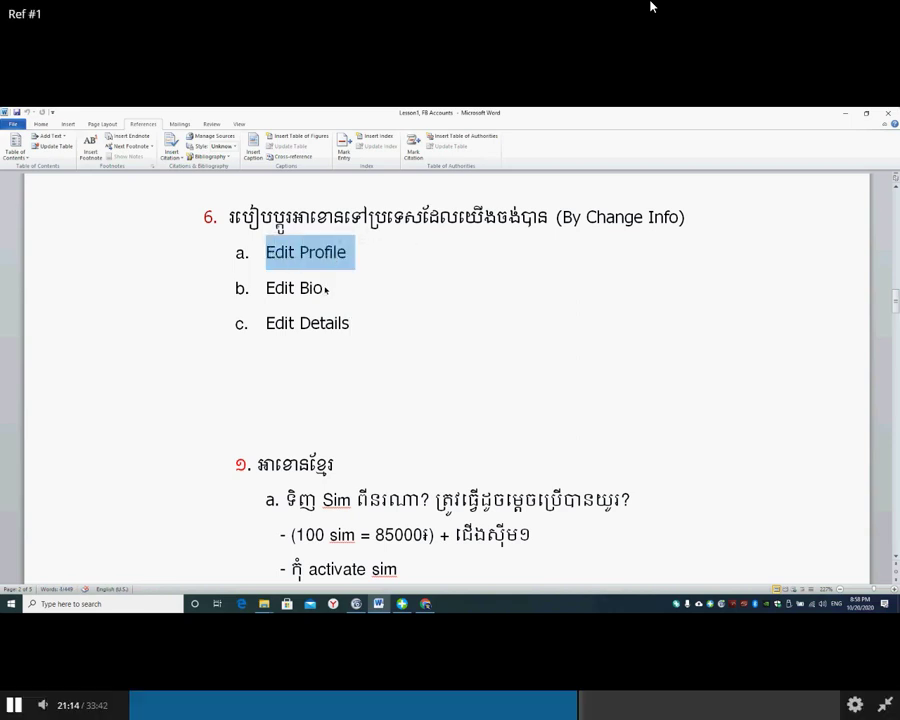
drag(346, 323, 265, 251)
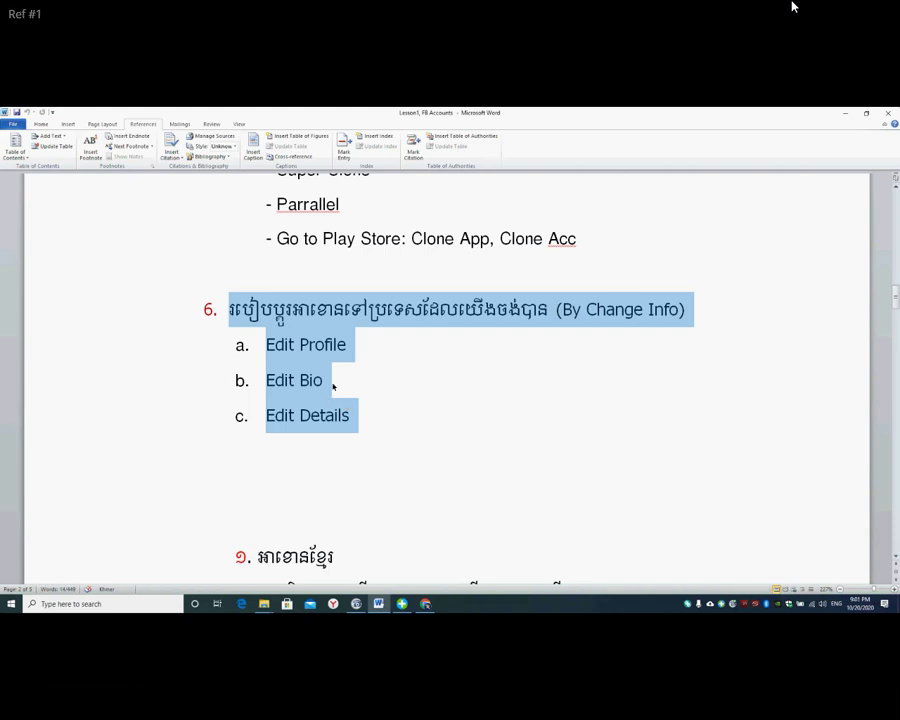
Clear the selection and highlight all of section 6, from its By Change Info heading through Edit Details
click(333, 386)
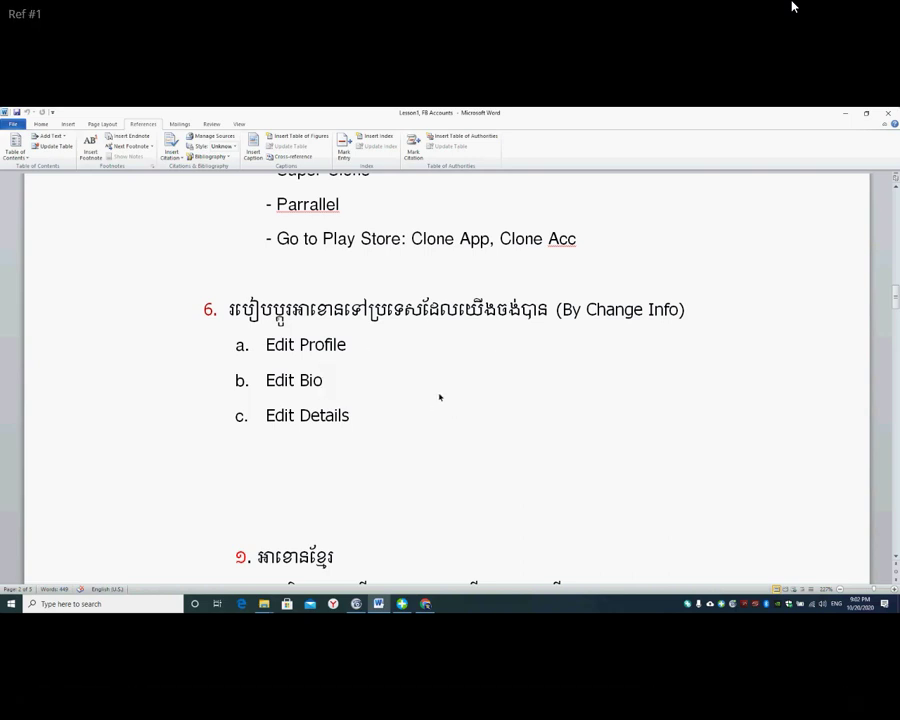
click(229, 309)
drag(229, 309, 350, 416)
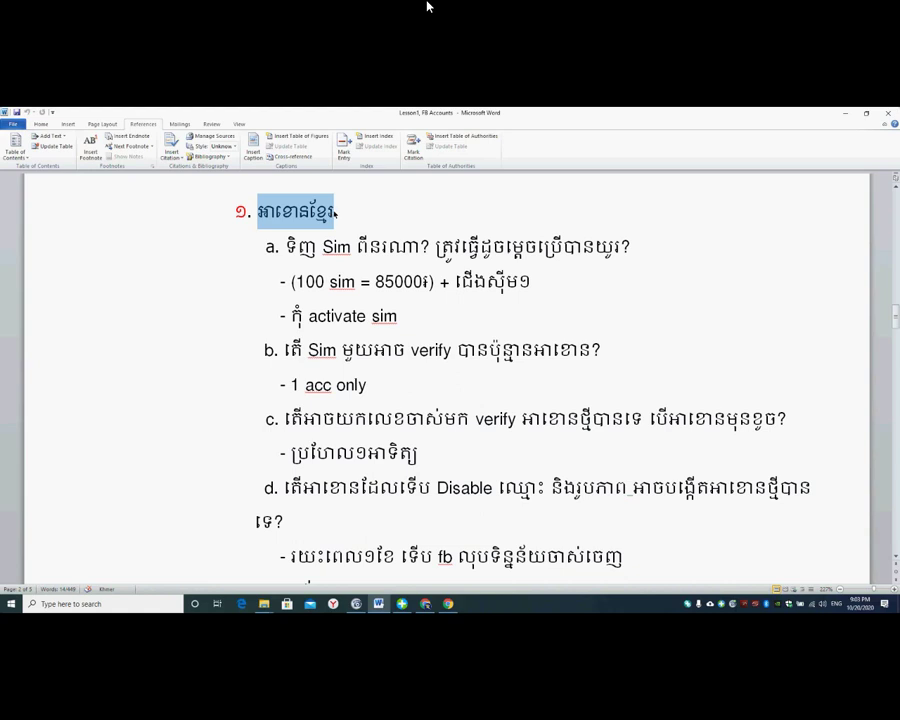
mouse_move(422, 6)
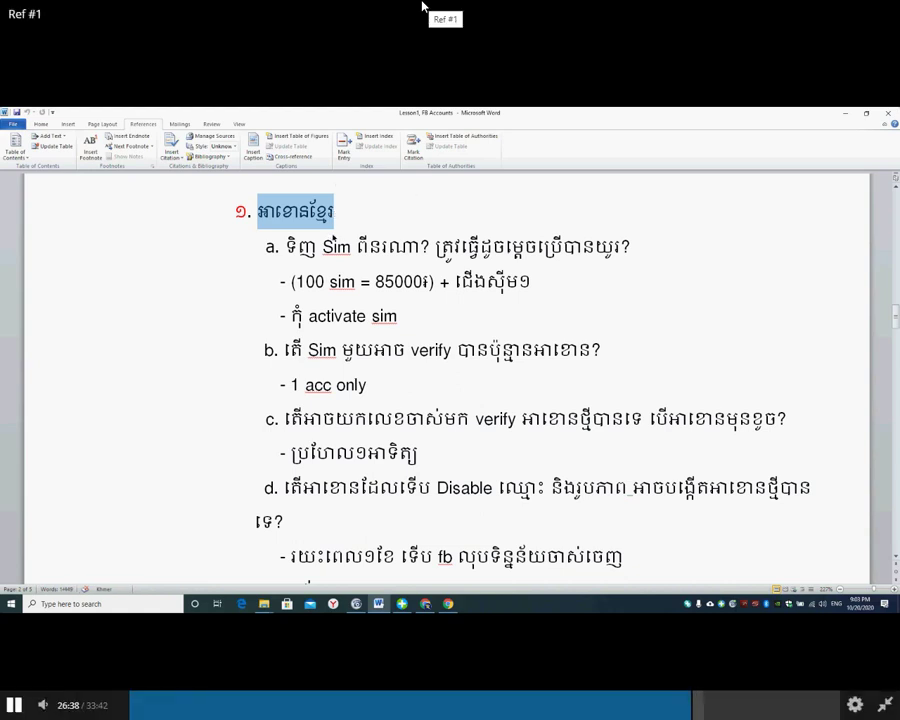